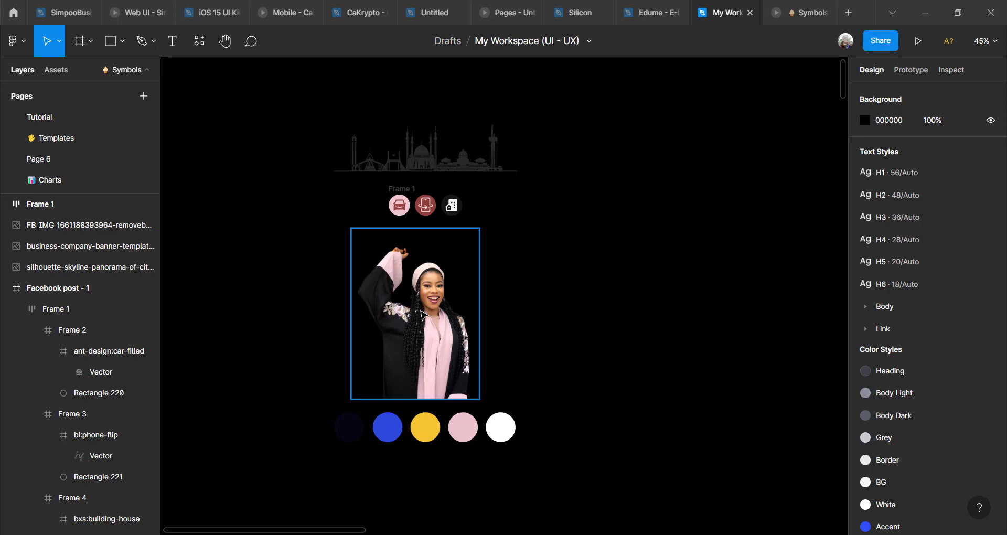
{"action": "left_click", "coordinate": [433, 164]}
{"action": "left_click_drag", "start_coordinate": [288, 410], "coordinate": [569, 472]}
{"action": "left_click", "coordinate": [620, 426]}
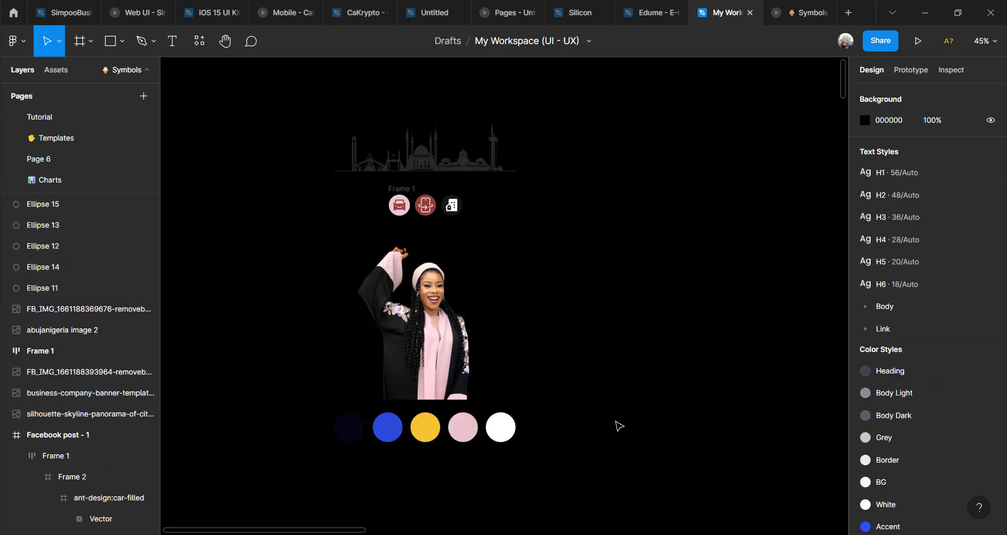
Step: Create a 1200 × 630 Facebook post frame and place it beside the woman's photo
{"action": "left_click_drag", "start_coordinate": [528, 299], "coordinate": [415, 307]}
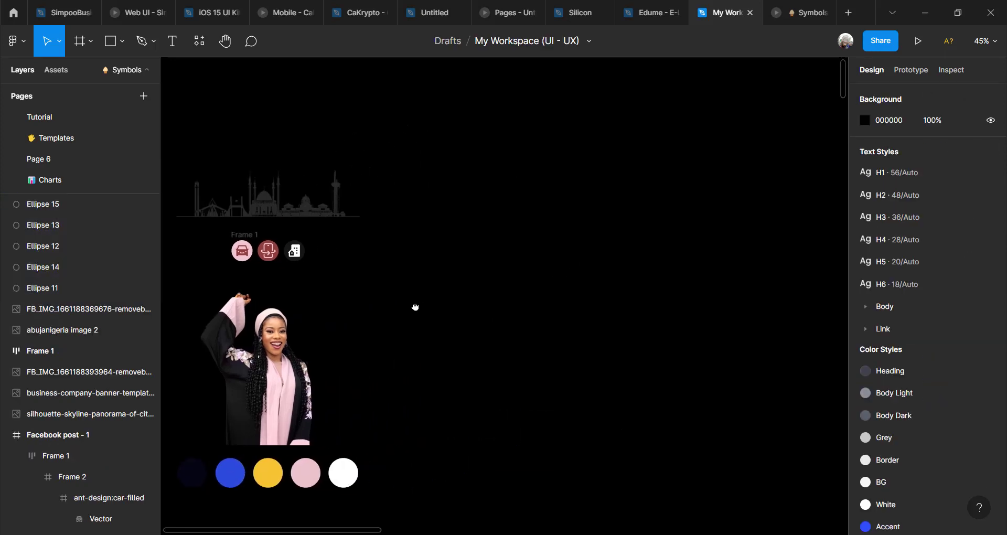
{"action": "left_click", "coordinate": [80, 41]}
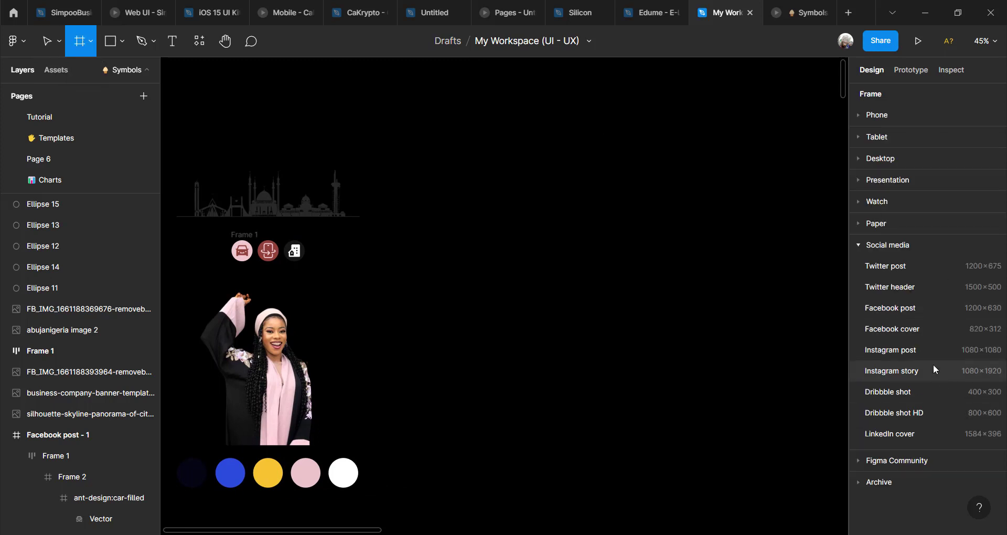
{"action": "left_click", "coordinate": [912, 310]}
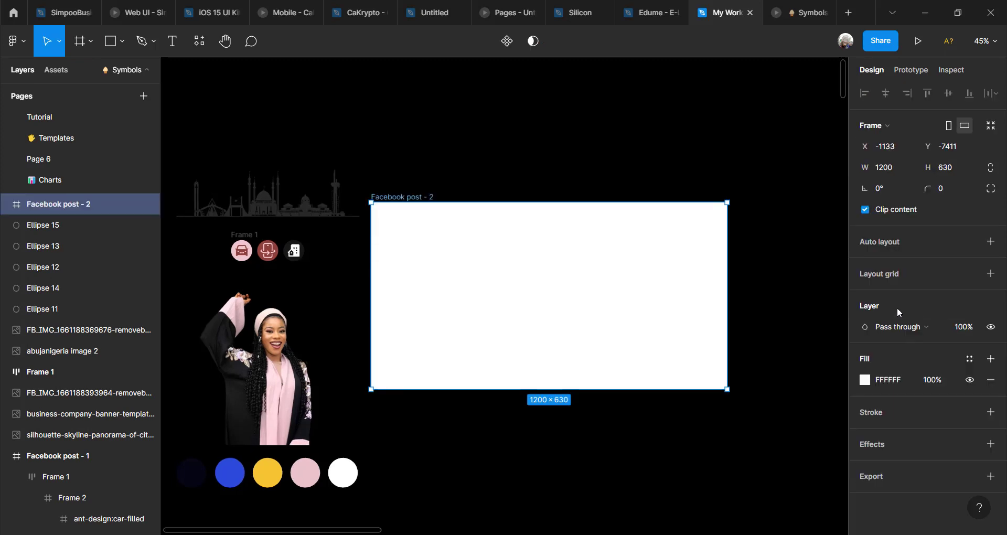
{"action": "left_click_drag", "start_coordinate": [461, 272], "coordinate": [453, 300]}
Step: Draw a full-width rectangle, 1200 × 100, aligned to the bottom edge of the Facebook post frame
{"action": "left_click", "coordinate": [110, 42]}
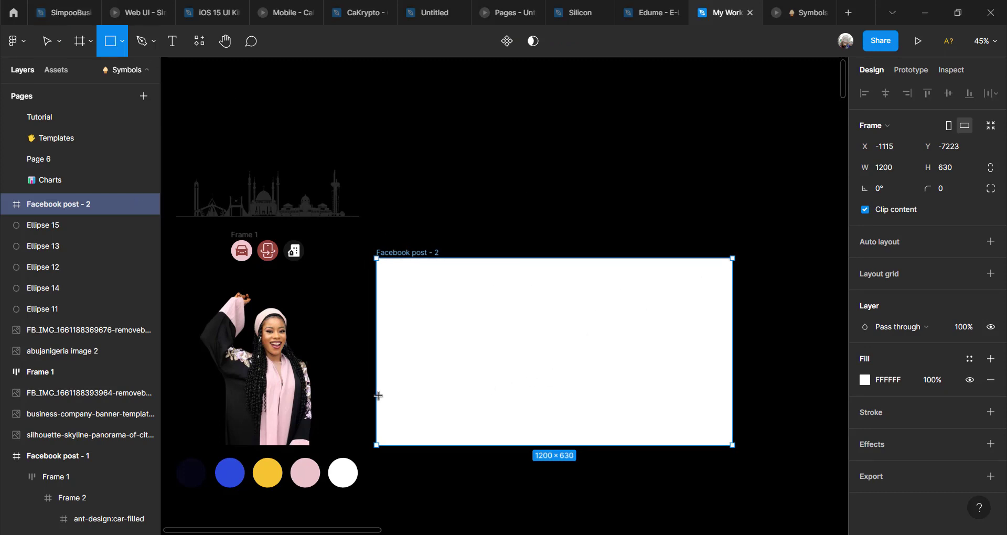
{"action": "mouse_move", "coordinate": [377, 409]}
{"action": "left_mouse_down"}
{"action": "mouse_move", "coordinate": [434, 450]}
{"action": "mouse_move", "coordinate": [521, 441]}
{"action": "mouse_move", "coordinate": [734, 450]}
{"action": "left_mouse_up"}
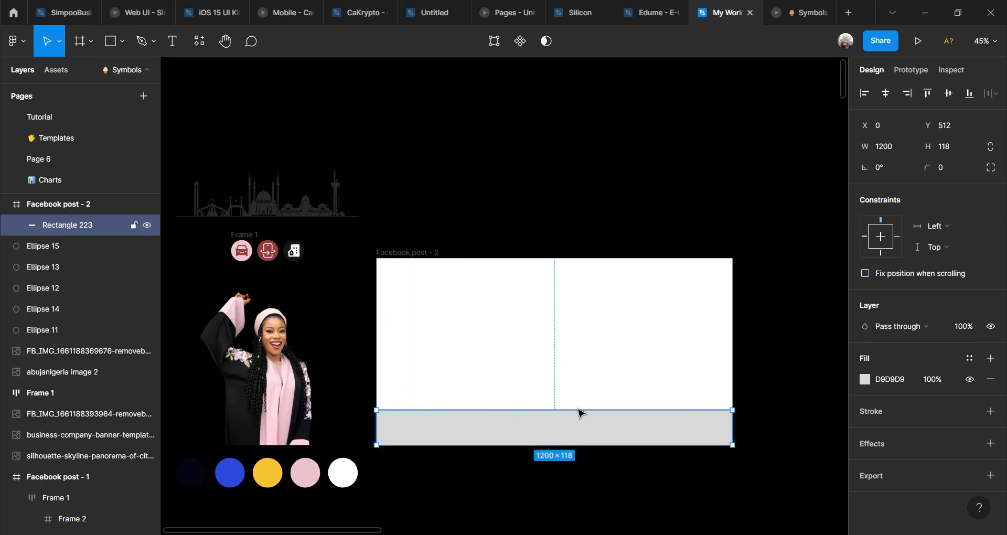
{"action": "left_click", "coordinate": [955, 147]}
{"action": "type", "text": "100"}
{"action": "key", "text": "Return"}
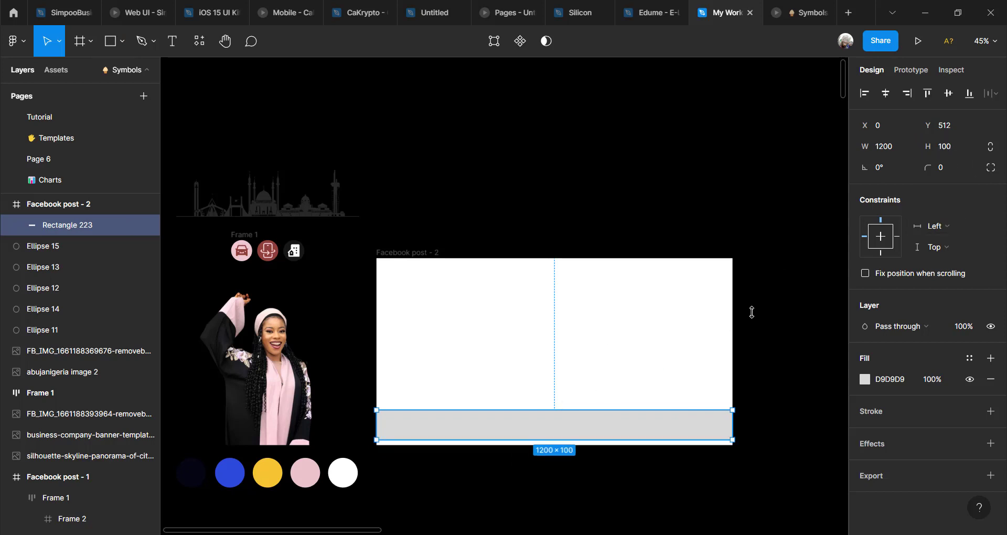
{"action": "left_click", "coordinate": [971, 100]}
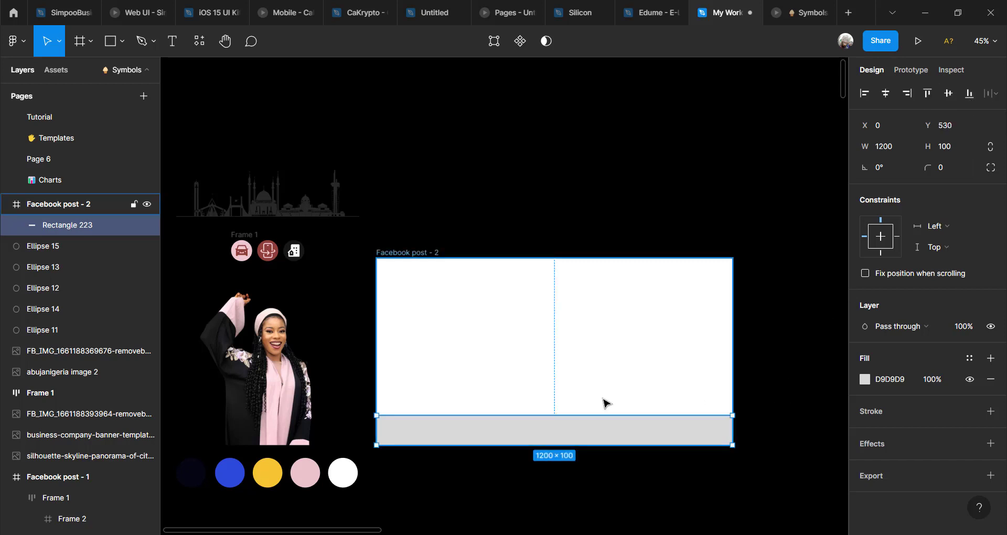
Step: Stretch the bottom rectangle upward to a height of about 119
{"action": "scroll", "coordinate": [604, 403], "scroll_direction": "up", "scroll_amount": 3}
{"action": "scroll", "coordinate": [605, 394], "scroll_direction": "up", "scroll_amount": 3}
{"action": "scroll", "coordinate": [606, 395], "scroll_direction": "down", "scroll_amount": 2}
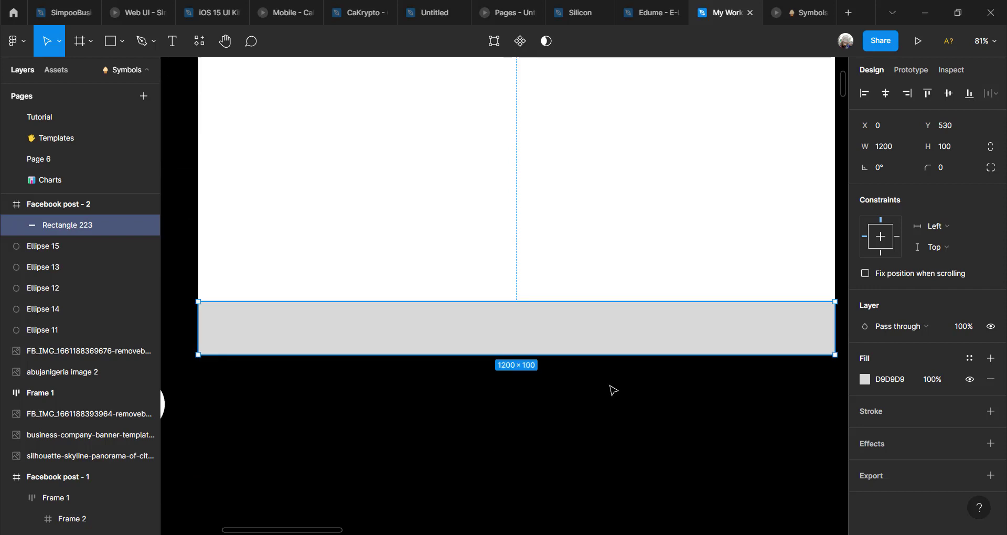
{"action": "scroll", "coordinate": [611, 385], "scroll_direction": "down", "scroll_amount": 3}
{"action": "scroll", "coordinate": [624, 383], "scroll_direction": "down", "scroll_amount": 2}
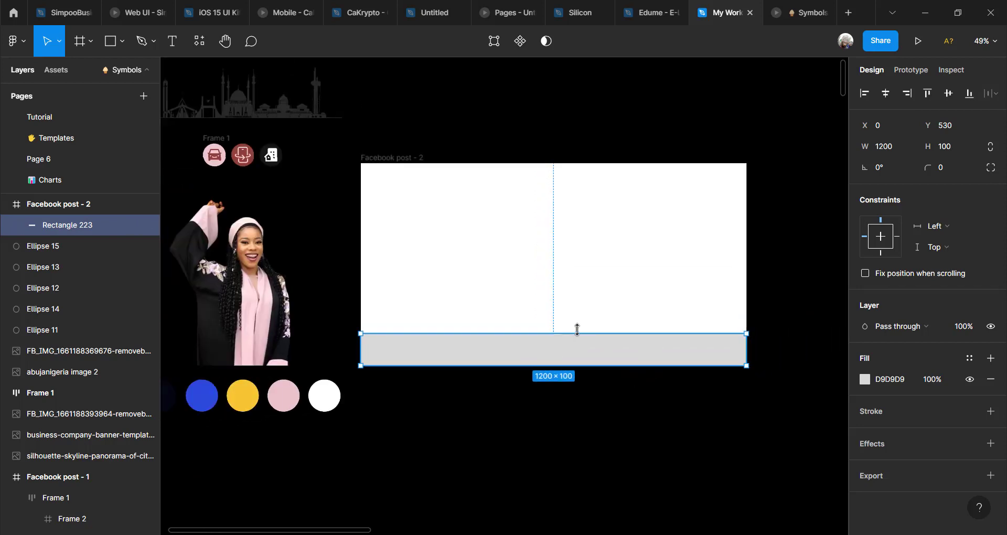
{"action": "left_click_drag", "start_coordinate": [577, 329], "coordinate": [578, 324]}
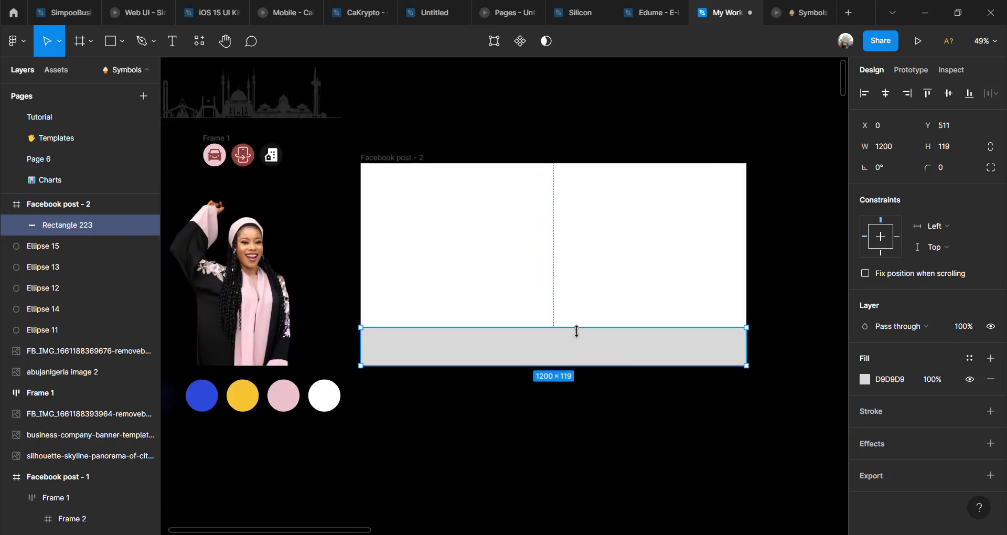
Step: Fill the Facebook post frame with the dark navy 050614 sampled from the first palette circle
{"action": "left_click_drag", "start_coordinate": [466, 427], "coordinate": [510, 413]}
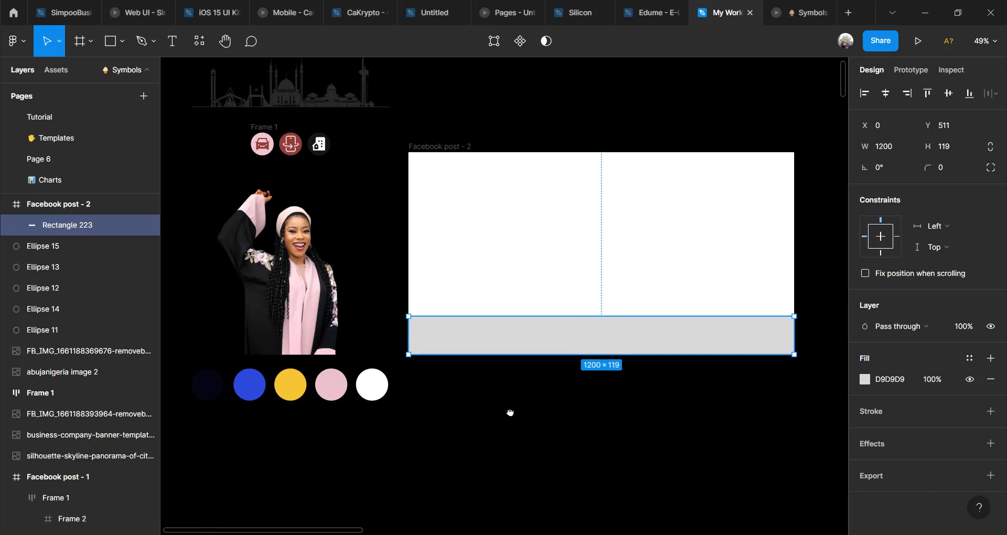
{"action": "left_click", "coordinate": [446, 152]}
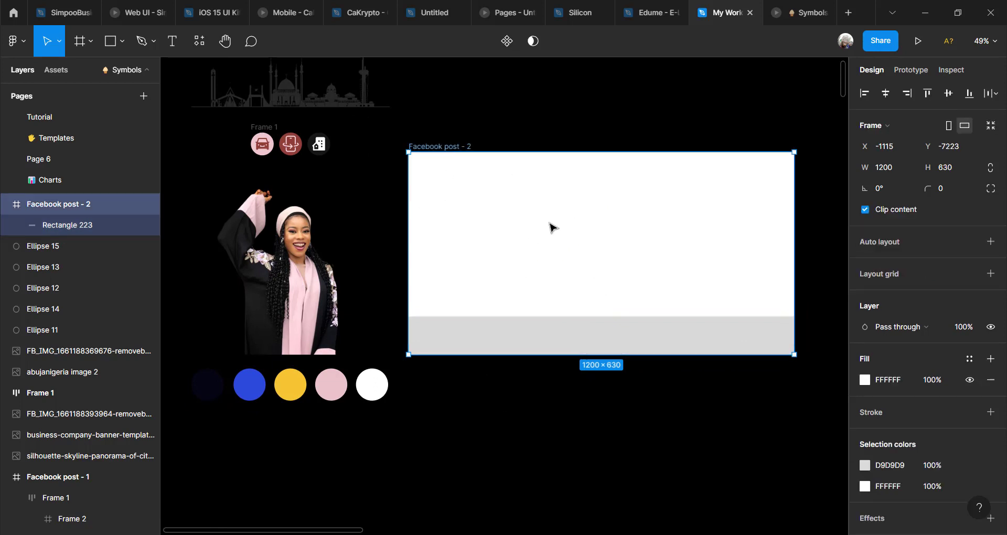
{"action": "left_click", "coordinate": [869, 384]}
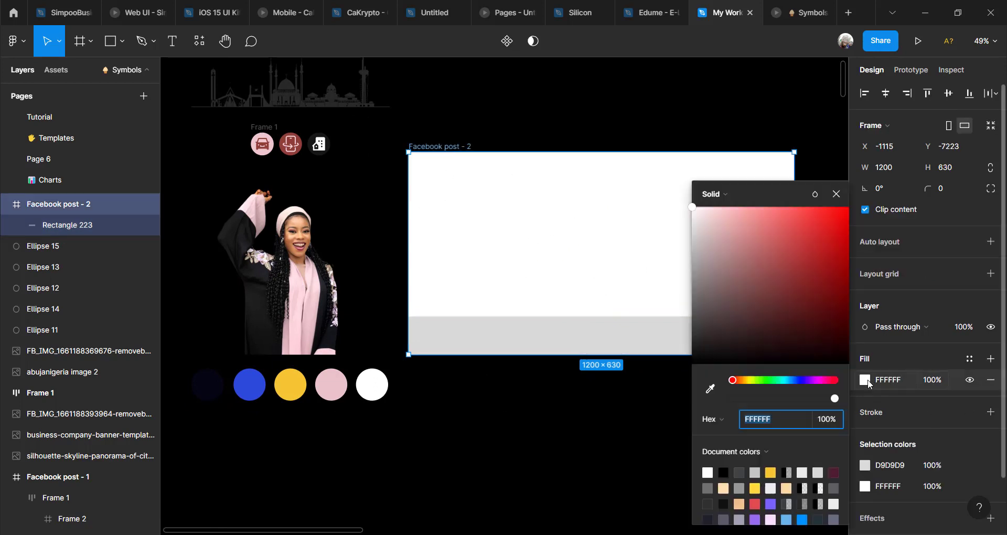
{"action": "left_click", "coordinate": [710, 389]}
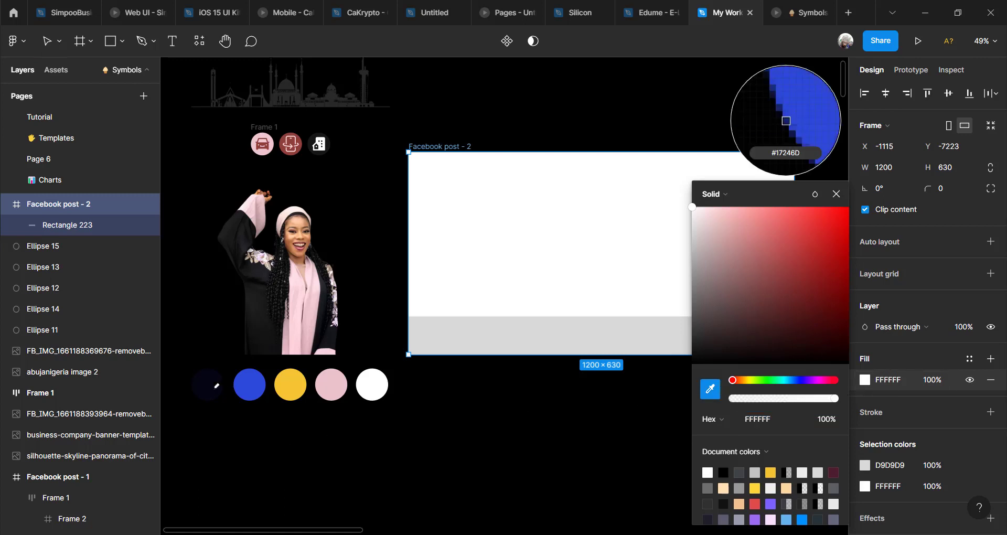
{"action": "left_click", "coordinate": [207, 384]}
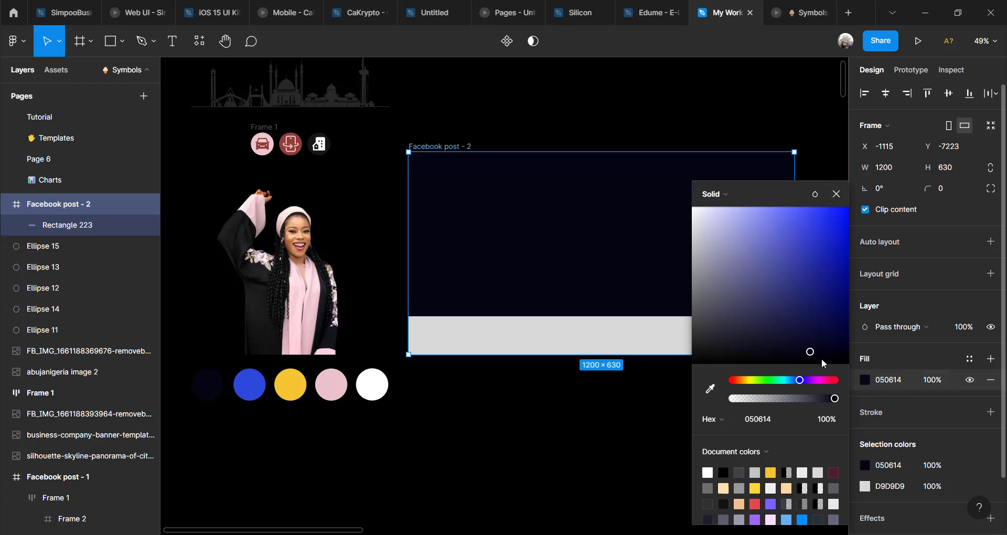
Step: Fill the bottom rectangle with the white FFFFFF of the last palette circle
{"action": "left_click", "coordinate": [592, 350]}
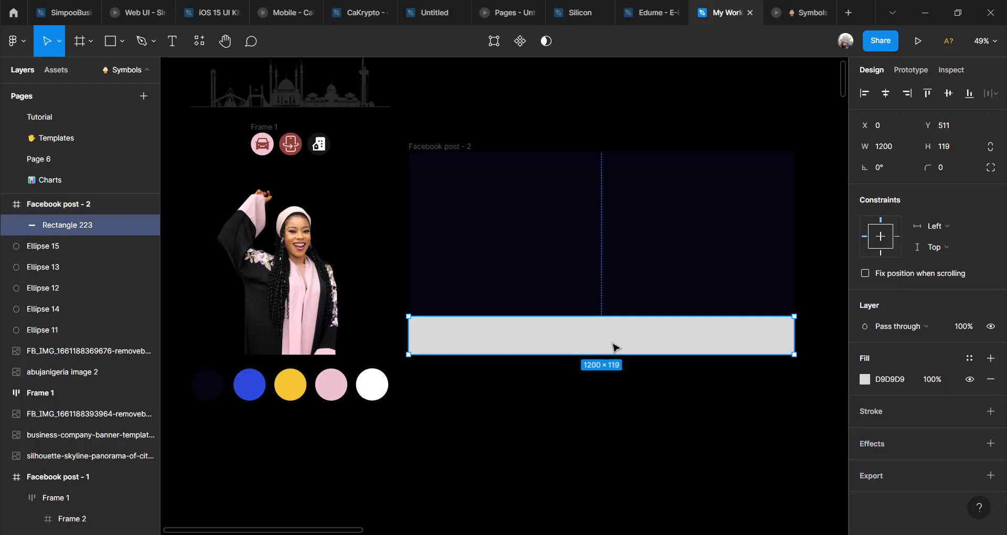
{"action": "left_click", "coordinate": [868, 378]}
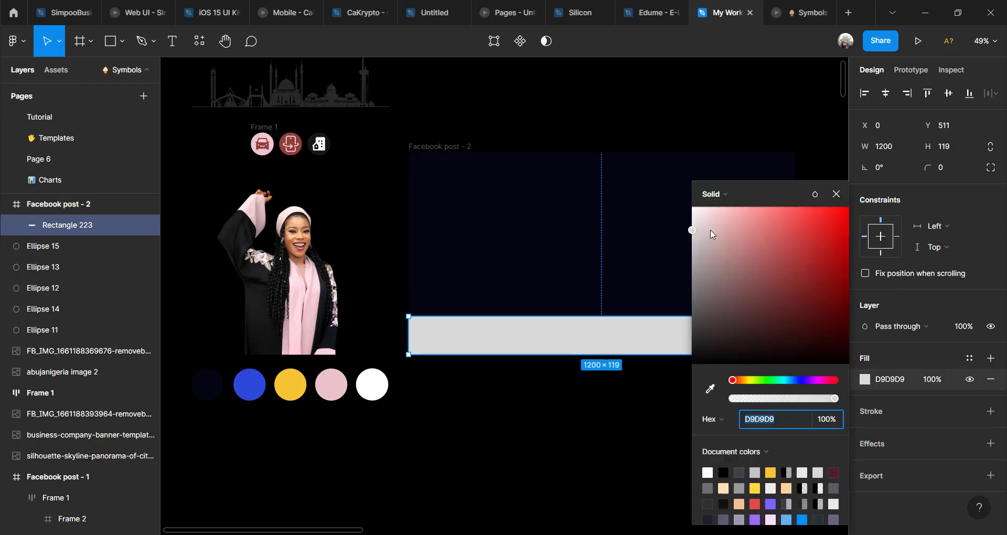
{"action": "left_click_drag", "start_coordinate": [706, 228], "coordinate": [649, 199]}
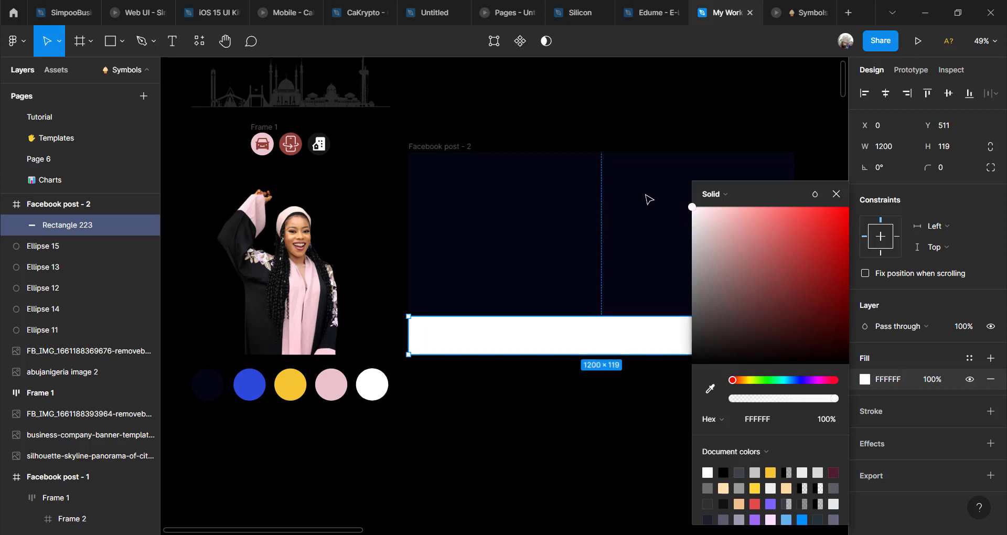
{"action": "left_click", "coordinate": [712, 389]}
{"action": "left_click", "coordinate": [374, 382]}
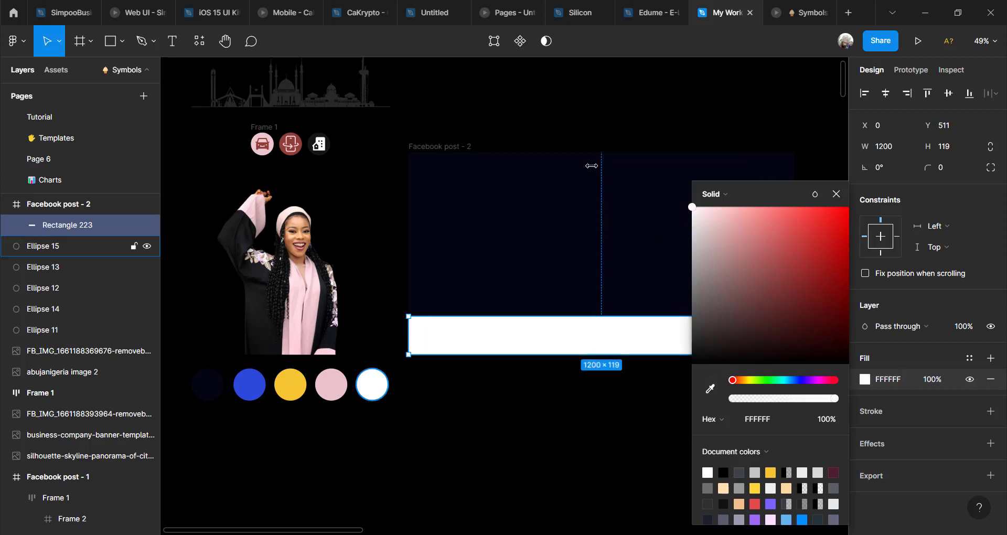
{"action": "left_click", "coordinate": [619, 125]}
Step: Draw a circle of about 333 × 333 in the left half of the frame, above the white rectangle
{"action": "scroll", "coordinate": [625, 238], "scroll_direction": "up", "scroll_amount": 2}
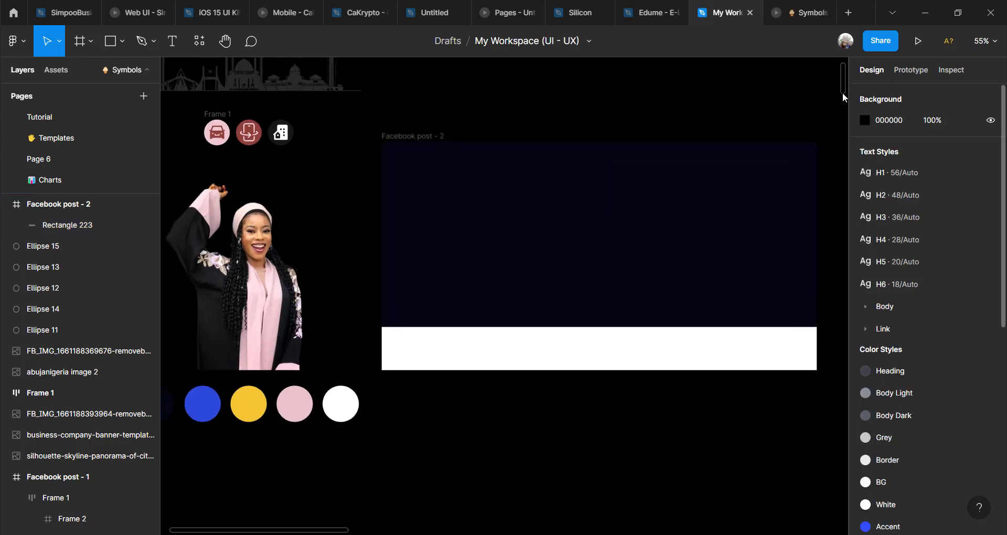
{"action": "scroll", "coordinate": [334, 288], "scroll_direction": "down", "scroll_amount": 3}
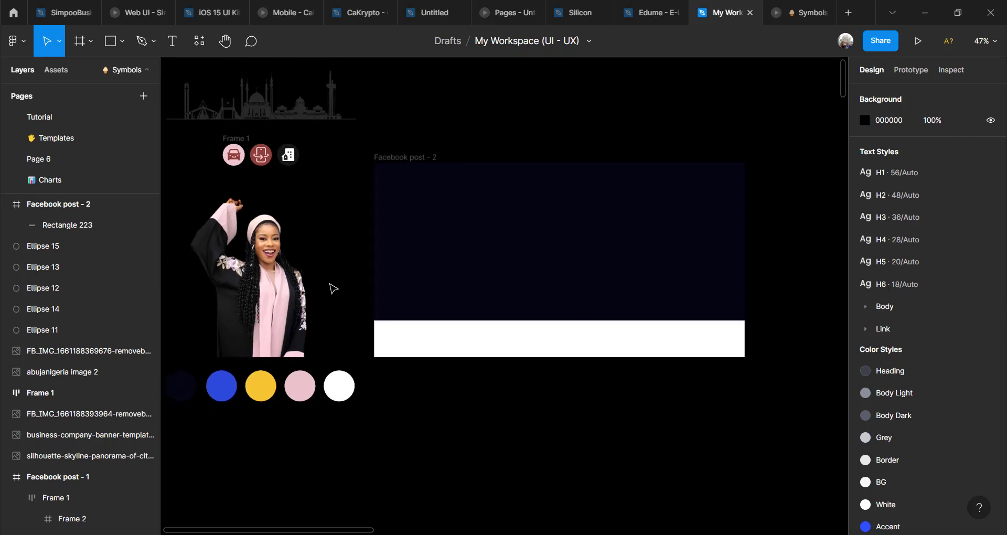
{"action": "left_click", "coordinate": [124, 44]}
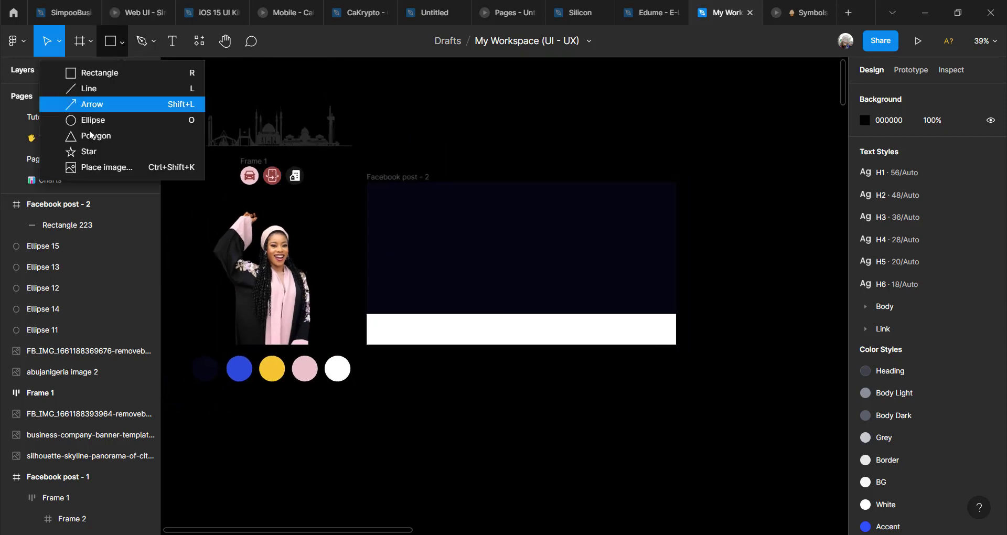
{"action": "left_click", "coordinate": [91, 120]}
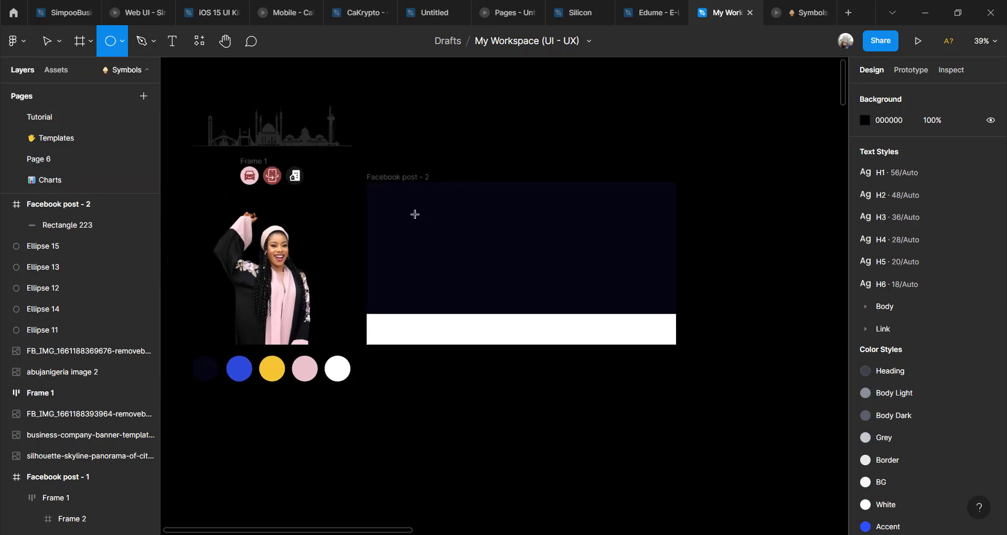
{"action": "left_click_drag", "start_coordinate": [415, 214], "coordinate": [500, 300]}
{"action": "left_click_drag", "start_coordinate": [446, 257], "coordinate": [436, 255]}
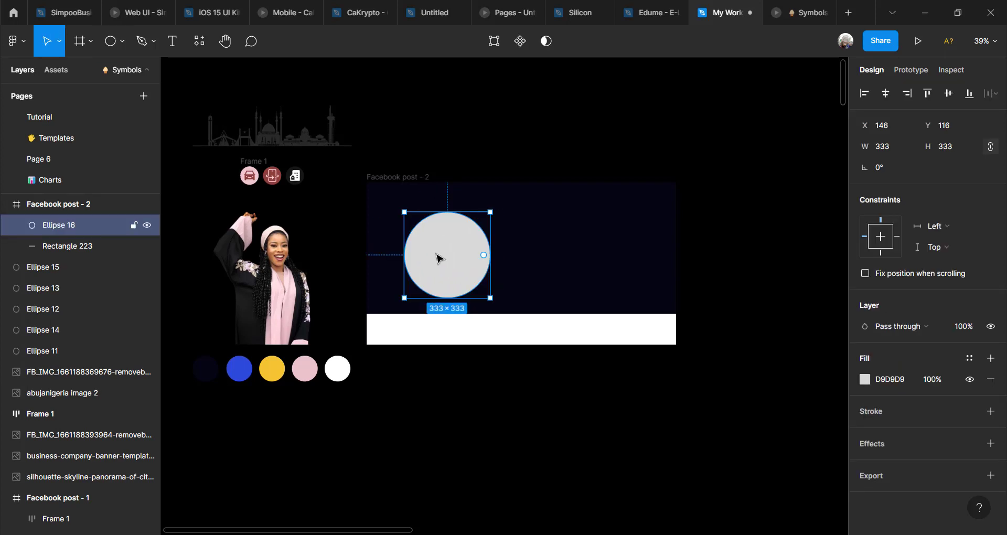
Step: Fill the circle with the blue 2E48DA sampled from the palette
{"action": "scroll", "coordinate": [436, 254], "scroll_direction": "up", "scroll_amount": 3}
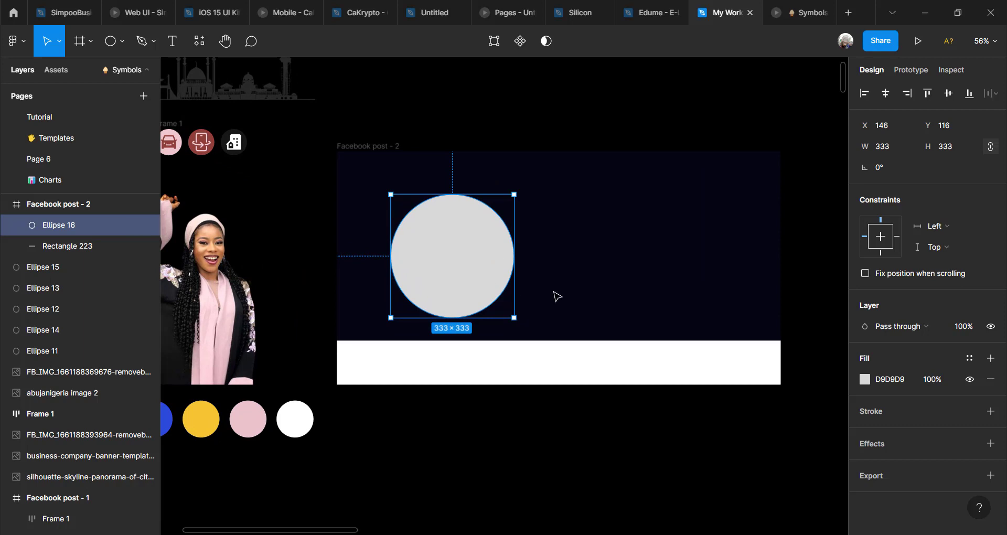
{"action": "scroll", "coordinate": [556, 296], "scroll_direction": "down", "scroll_amount": 2}
{"action": "left_click", "coordinate": [867, 384]}
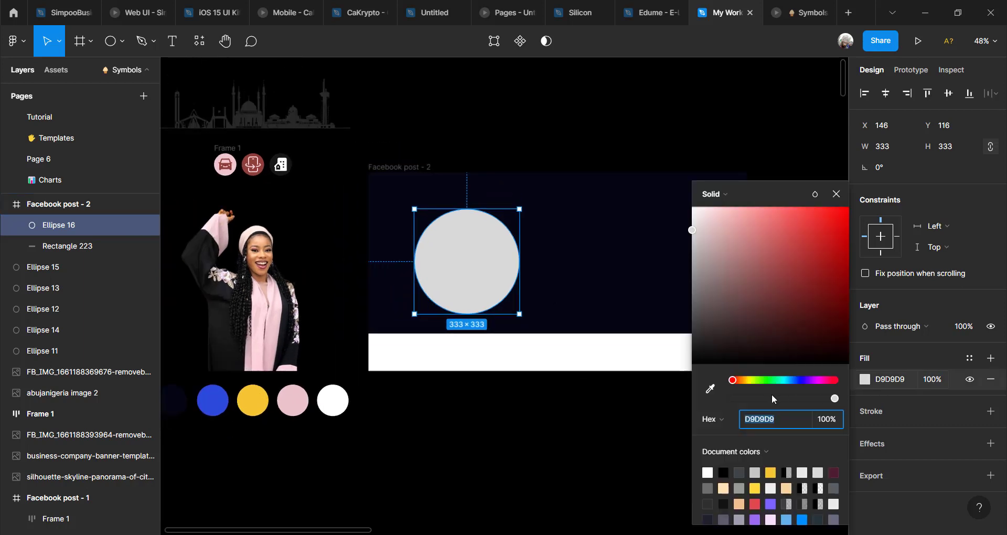
{"action": "left_click", "coordinate": [710, 389]}
{"action": "left_click", "coordinate": [212, 396]}
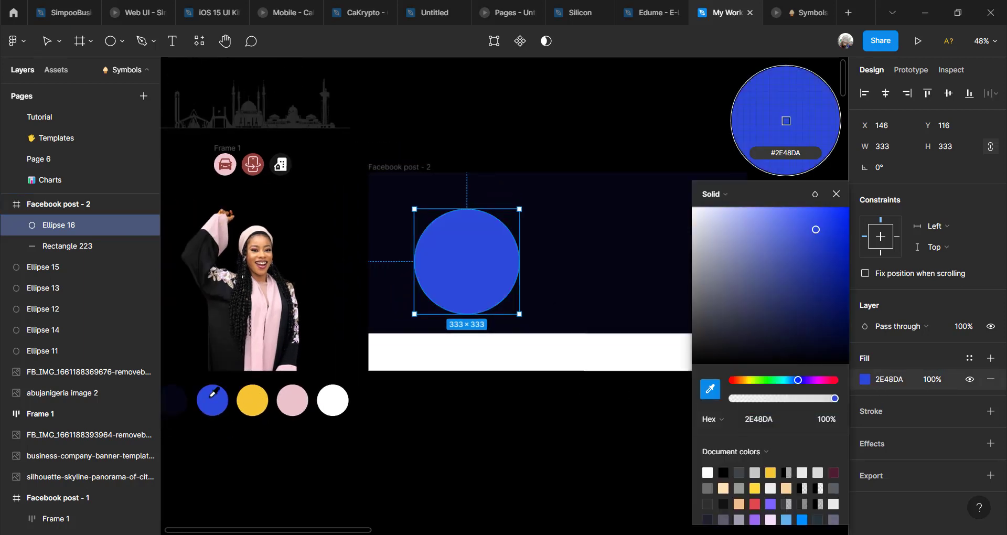
Step: Change the circle's fill to a linear gradient running from solid blue on its right side to transparent on its left side
{"action": "left_click", "coordinate": [737, 199]}
{"action": "left_click", "coordinate": [737, 214]}
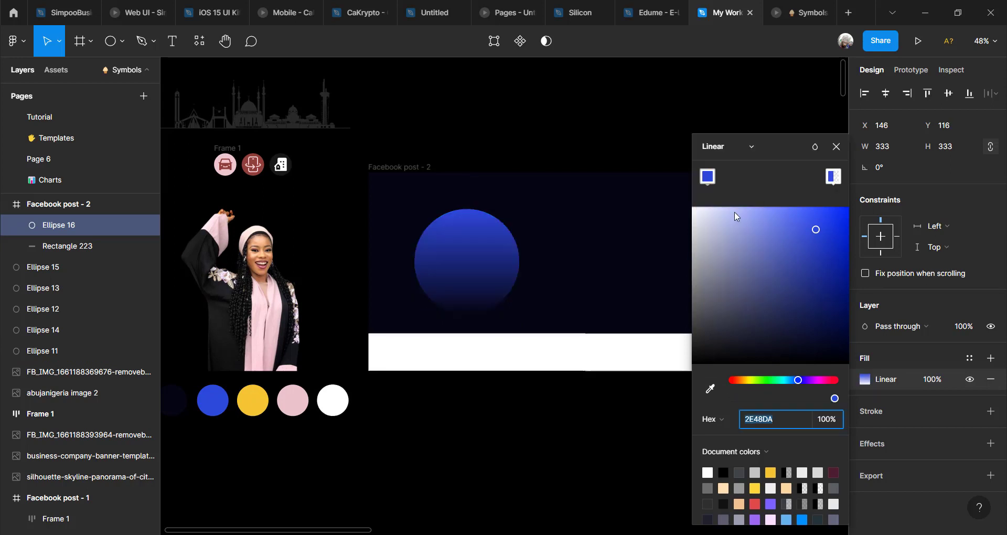
{"action": "left_click_drag", "start_coordinate": [467, 315], "coordinate": [413, 281]}
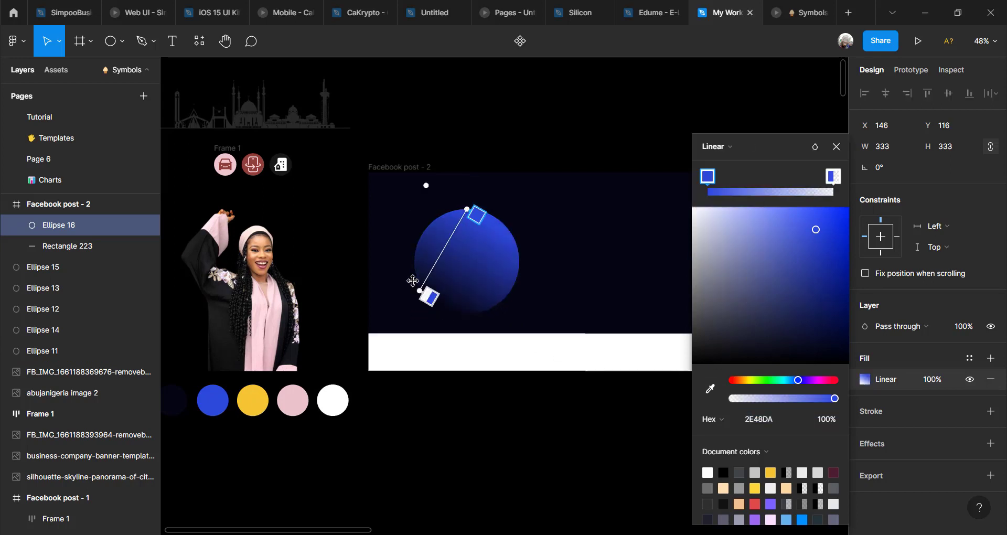
{"action": "left_click_drag", "start_coordinate": [467, 210], "coordinate": [520, 249]}
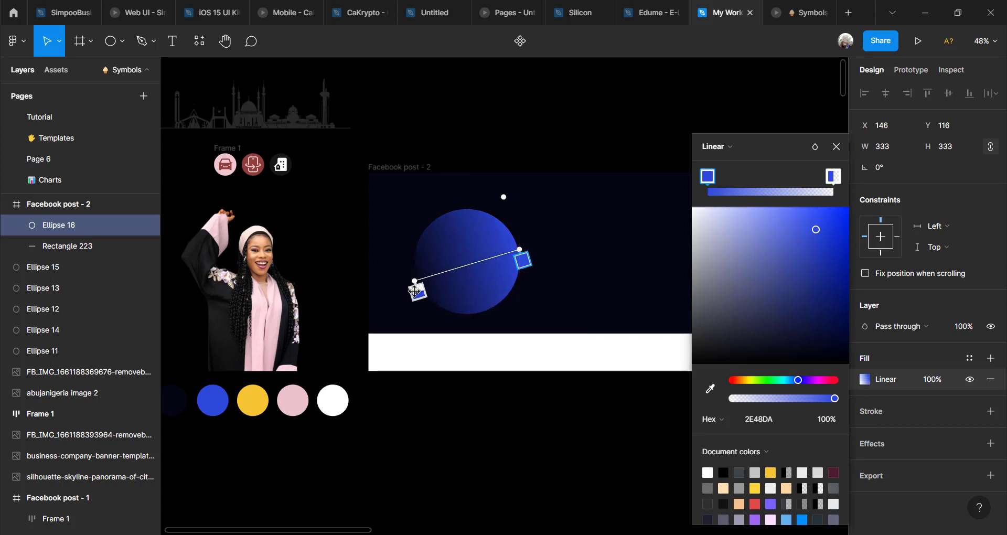
{"action": "mouse_move", "coordinate": [415, 282]}
{"action": "left_mouse_down"}
{"action": "mouse_move", "coordinate": [432, 266]}
{"action": "mouse_move", "coordinate": [445, 279]}
{"action": "mouse_move", "coordinate": [421, 269]}
{"action": "left_mouse_up"}
{"action": "key", "text": "Escape"}
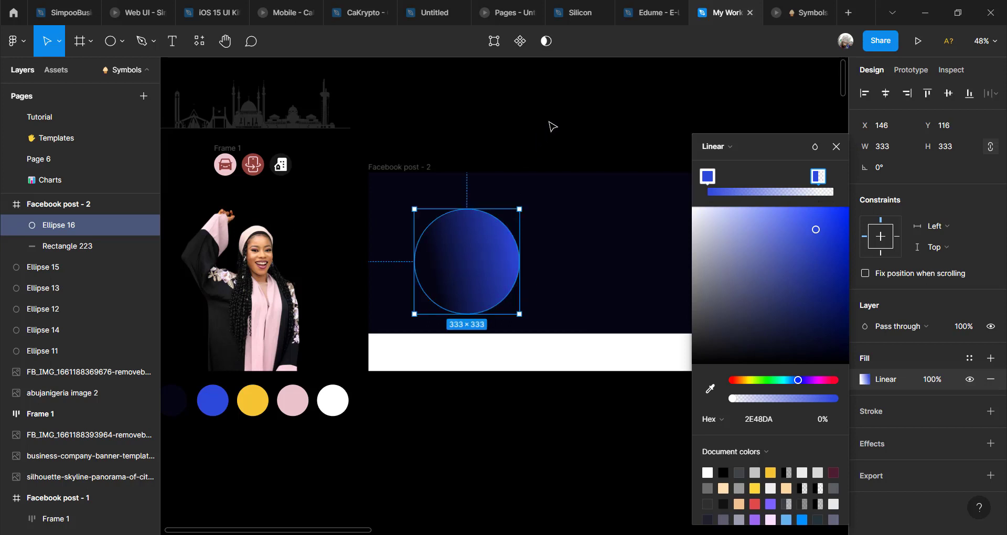
{"action": "left_click", "coordinate": [553, 126]}
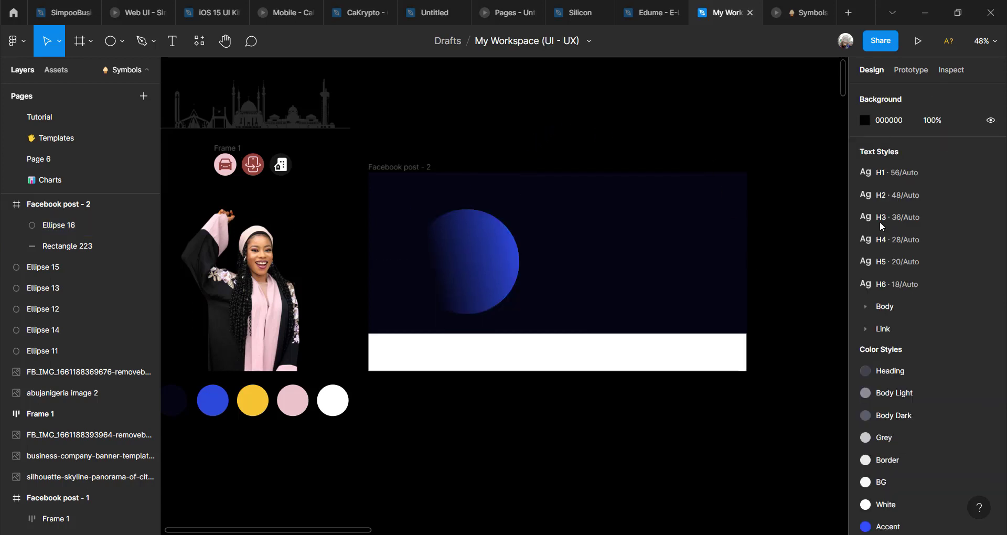
Step: Draw a circle of about 184 × 184 in the frame, above and to the right of the blue gradient circle
{"action": "scroll", "coordinate": [559, 294], "scroll_direction": "up", "scroll_amount": 3}
{"action": "scroll", "coordinate": [562, 297], "scroll_direction": "down", "scroll_amount": 2}
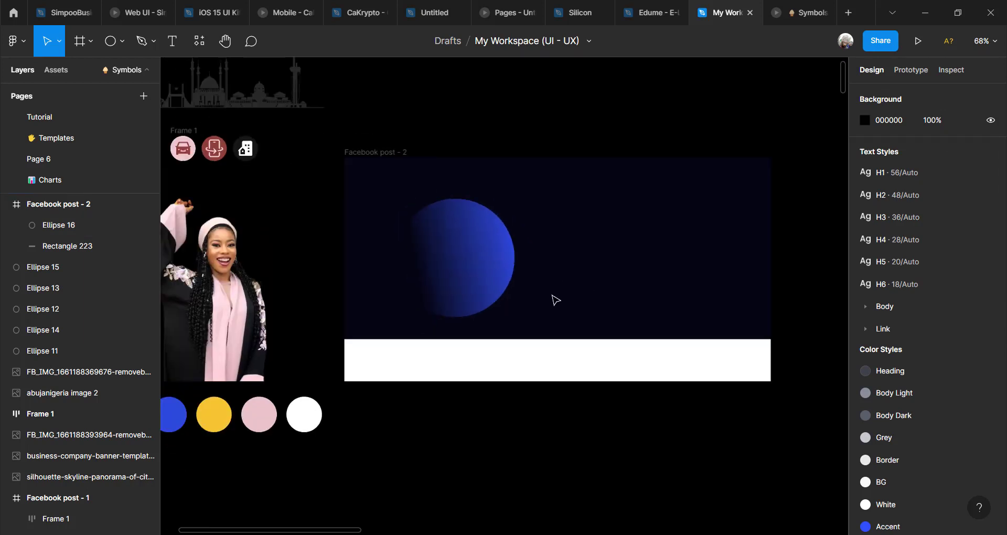
{"action": "scroll", "coordinate": [553, 299], "scroll_direction": "down", "scroll_amount": 3}
{"action": "left_click", "coordinate": [119, 49]}
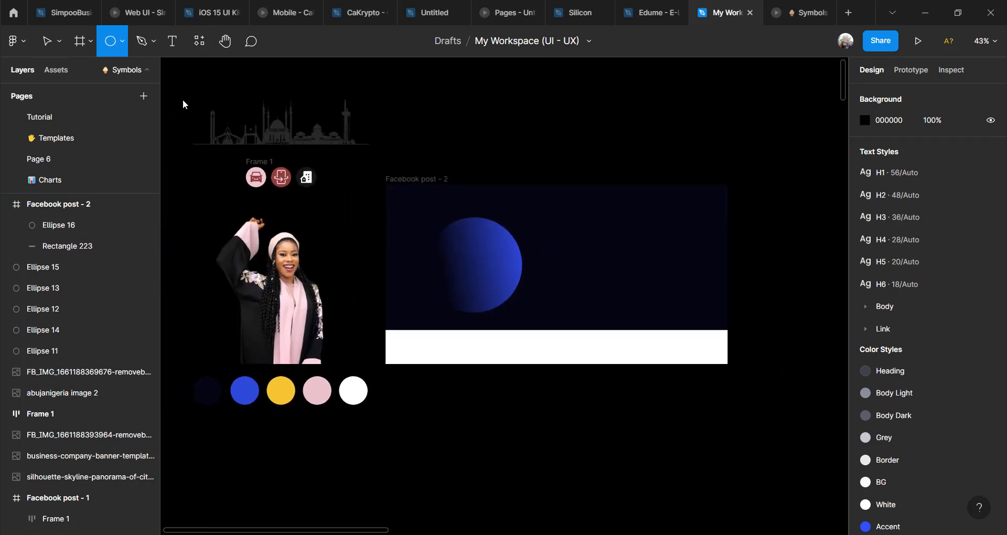
{"action": "left_click_drag", "start_coordinate": [549, 200], "coordinate": [601, 253]}
{"action": "scroll", "coordinate": [695, 273], "scroll_direction": "up", "scroll_amount": 1}
{"action": "scroll", "coordinate": [691, 272], "scroll_direction": "up", "scroll_amount": 2}
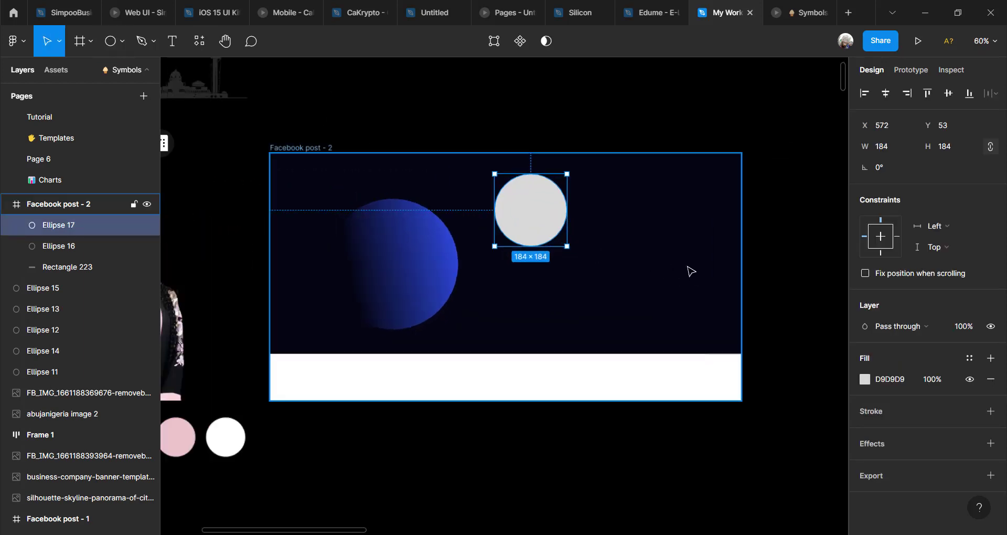
Step: Shift the blue gradient circle slightly left and move the grey circle up and left to about X 536, Y 34
{"action": "left_click", "coordinate": [400, 274]}
{"action": "left_click_drag", "start_coordinate": [396, 273], "coordinate": [386, 274]}
{"action": "left_click", "coordinate": [535, 200]}
{"action": "left_click_drag", "start_coordinate": [525, 199], "coordinate": [509, 190]}
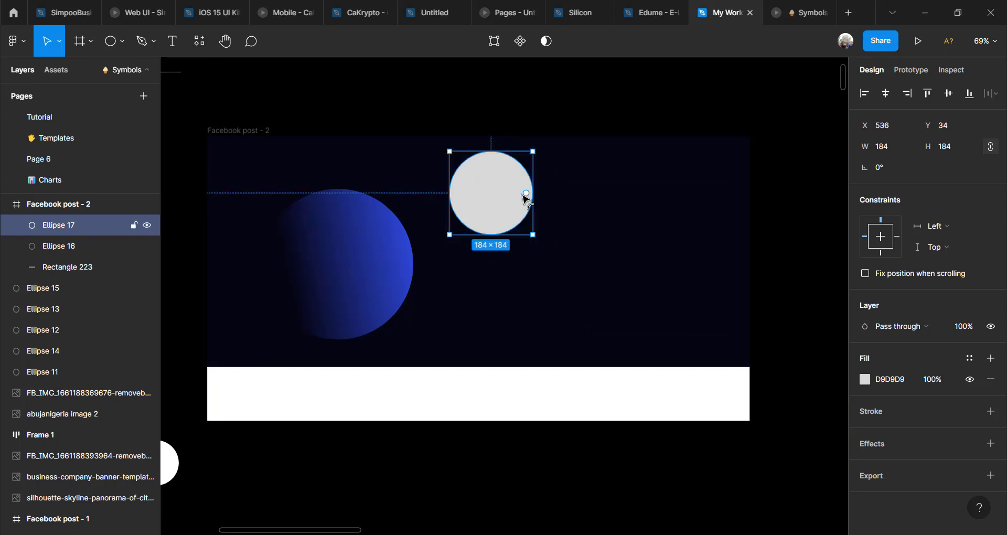
Step: Turn the grey circle into a thin open ring with a sweep of about -95% and an inner ratio of about 87%
{"action": "scroll", "coordinate": [528, 197], "scroll_direction": "up", "scroll_amount": 1}
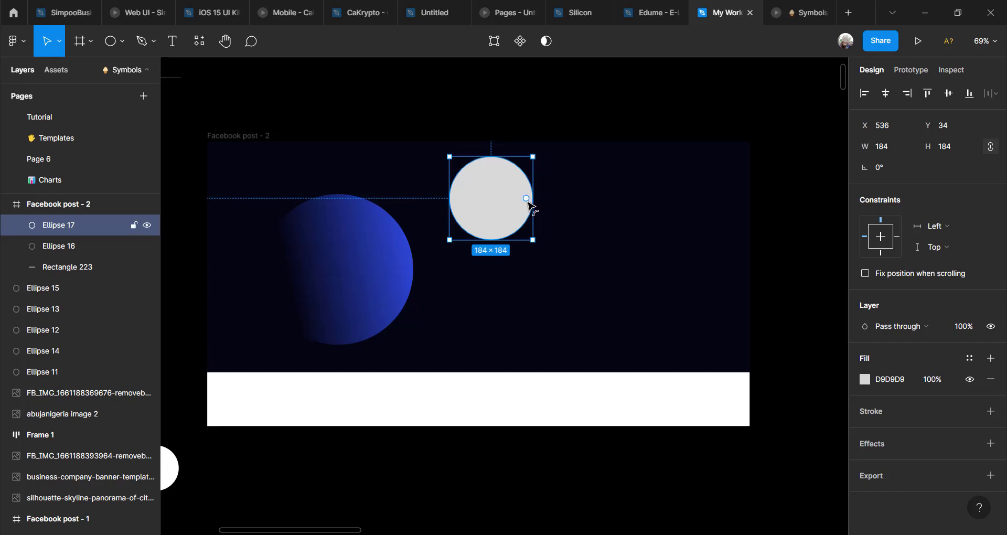
{"action": "left_click_drag", "start_coordinate": [527, 200], "coordinate": [463, 212]}
{"action": "left_click", "coordinate": [560, 115]}
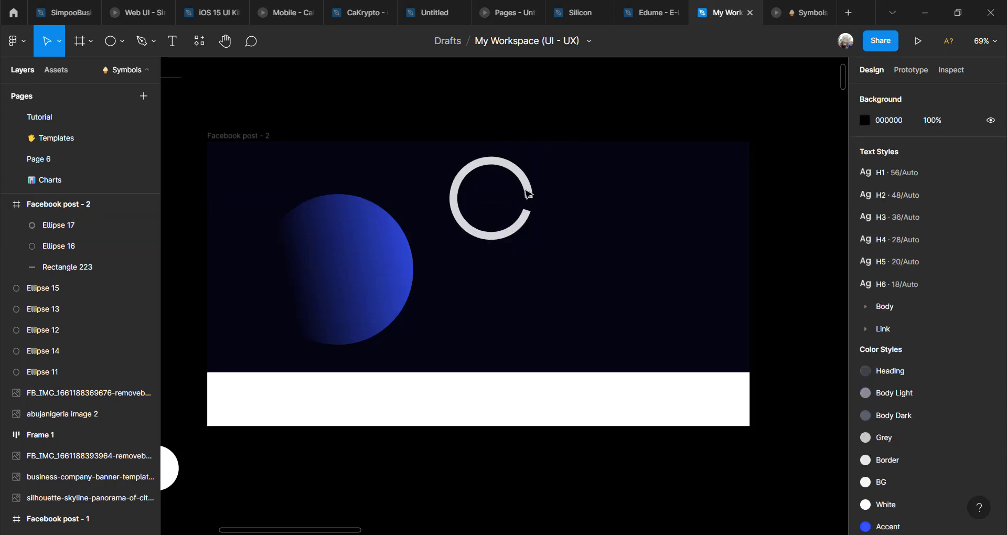
{"action": "left_click", "coordinate": [528, 194]}
{"action": "double_click", "coordinate": [528, 196]}
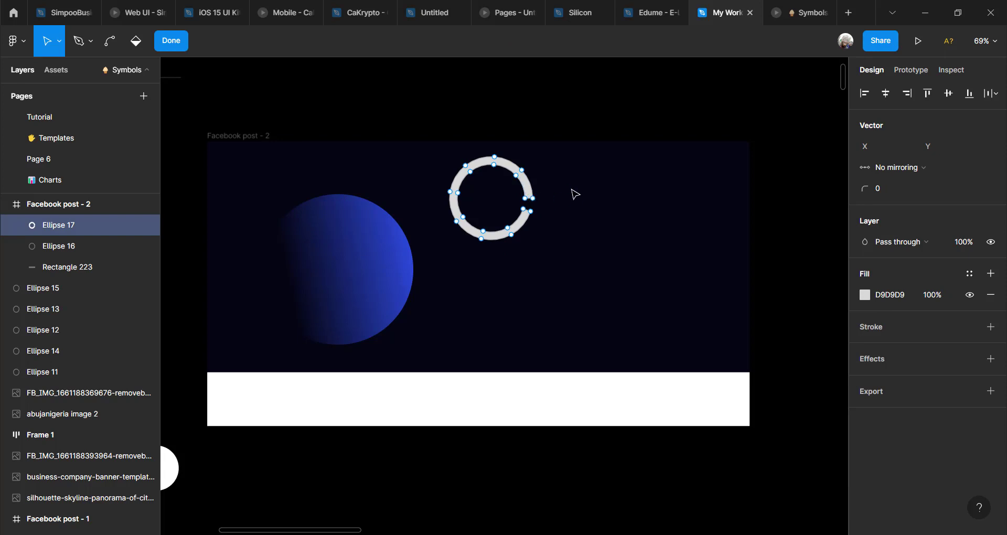
{"action": "key", "text": "Escape"}
{"action": "mouse_move", "coordinate": [459, 194]}
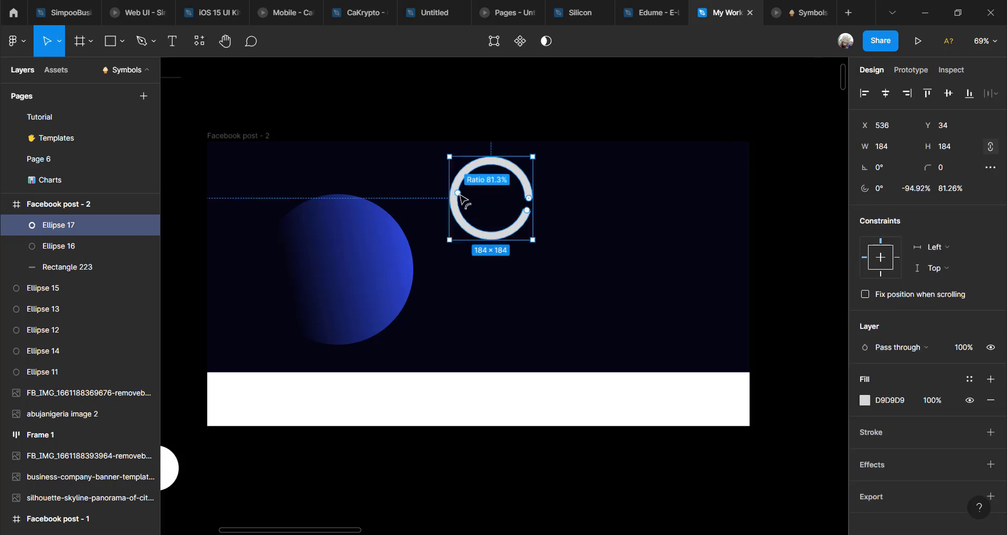
{"action": "left_click_drag", "start_coordinate": [458, 196], "coordinate": [455, 198]}
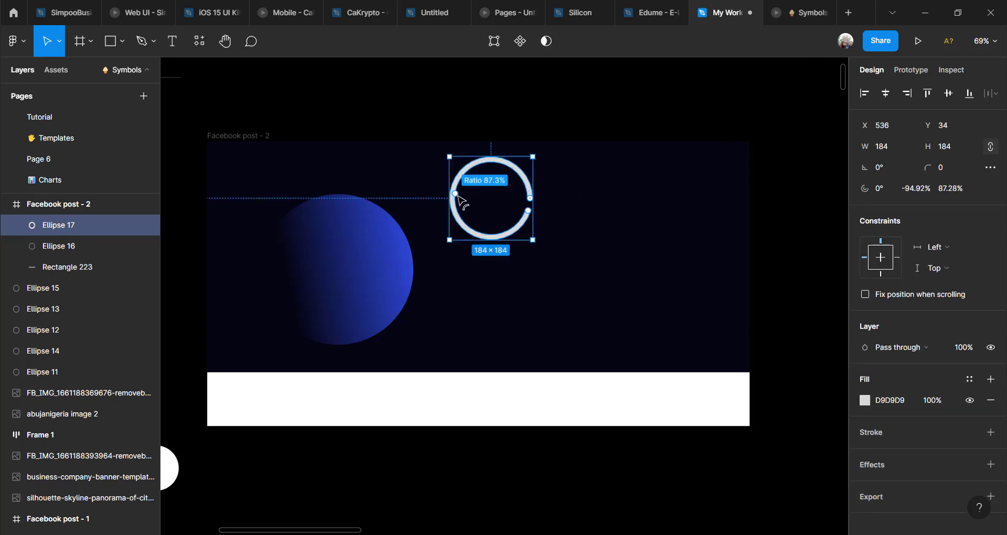
{"action": "left_click", "coordinate": [580, 109]}
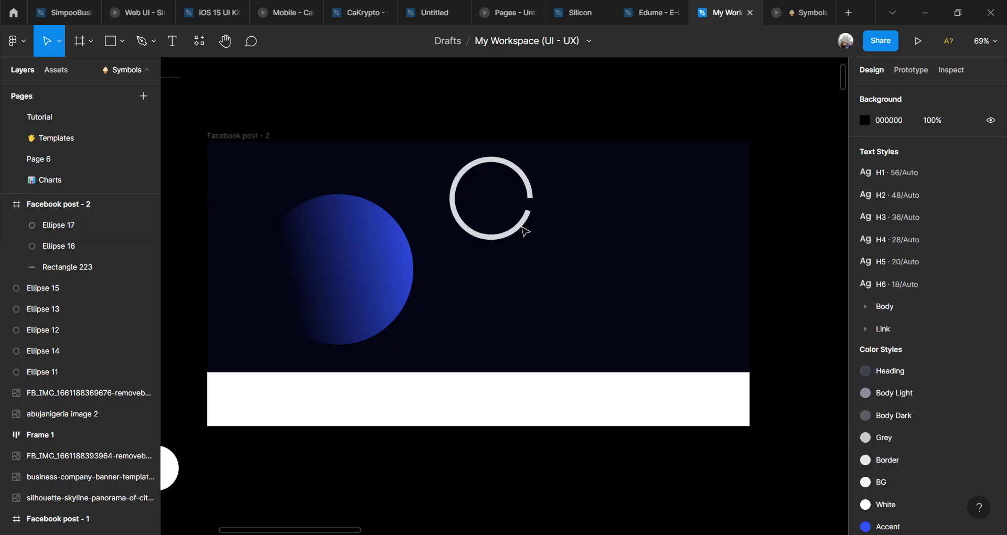
Step: Rotate the ring to about -23.3° and fill it with the palette's yellow F4C534
{"action": "left_click", "coordinate": [523, 229]}
{"action": "left_click_drag", "start_coordinate": [537, 153], "coordinate": [547, 179]}
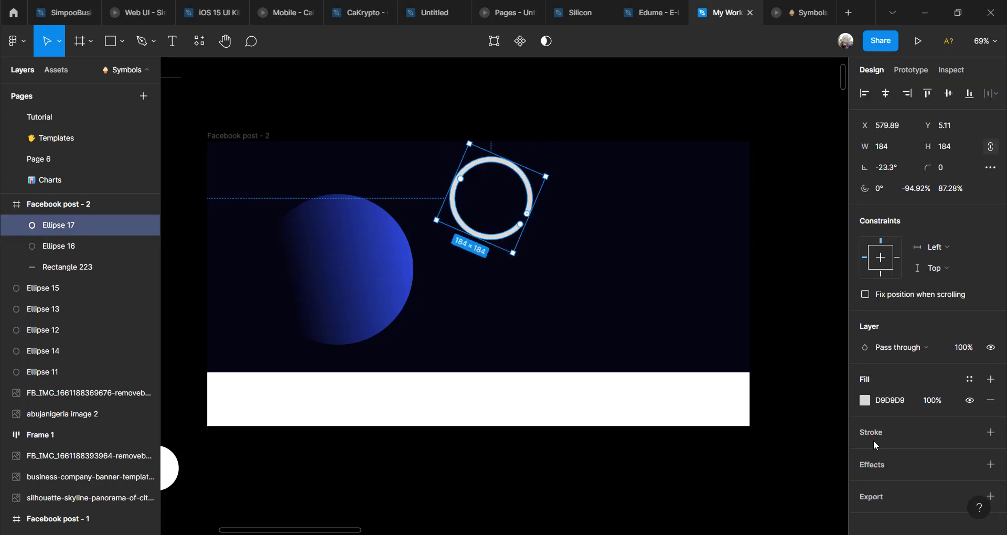
{"action": "left_click", "coordinate": [863, 401]}
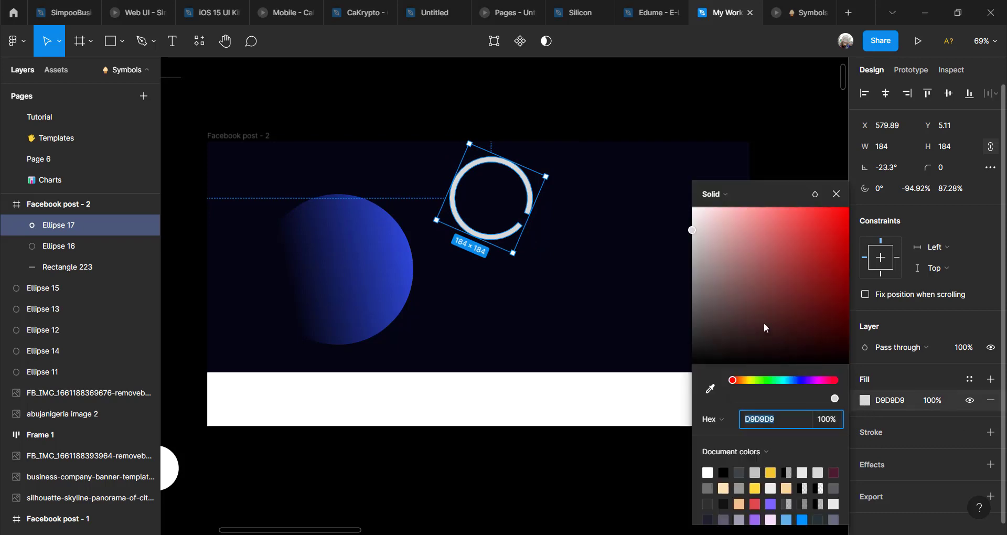
{"action": "left_click", "coordinate": [771, 473]}
{"action": "scroll", "coordinate": [556, 311], "scroll_direction": "left", "scroll_amount": 3}
{"action": "scroll", "coordinate": [556, 310], "scroll_direction": "up", "scroll_amount": 2}
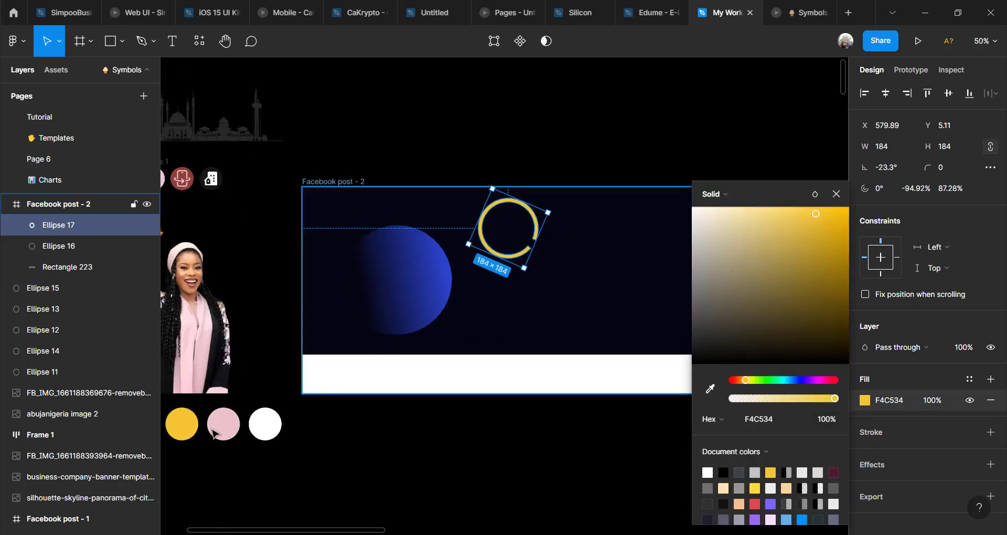
{"action": "left_click", "coordinate": [710, 389]}
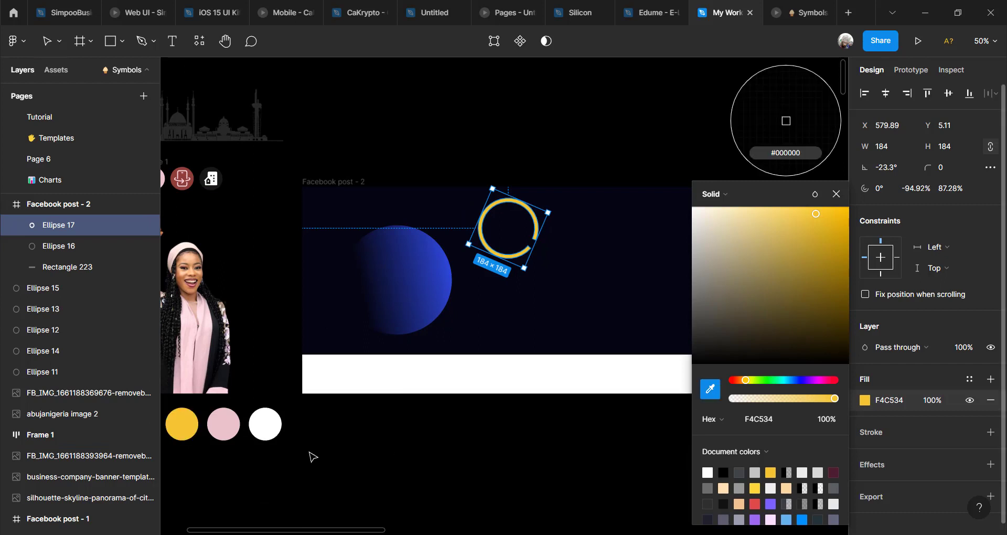
{"action": "left_click", "coordinate": [182, 424]}
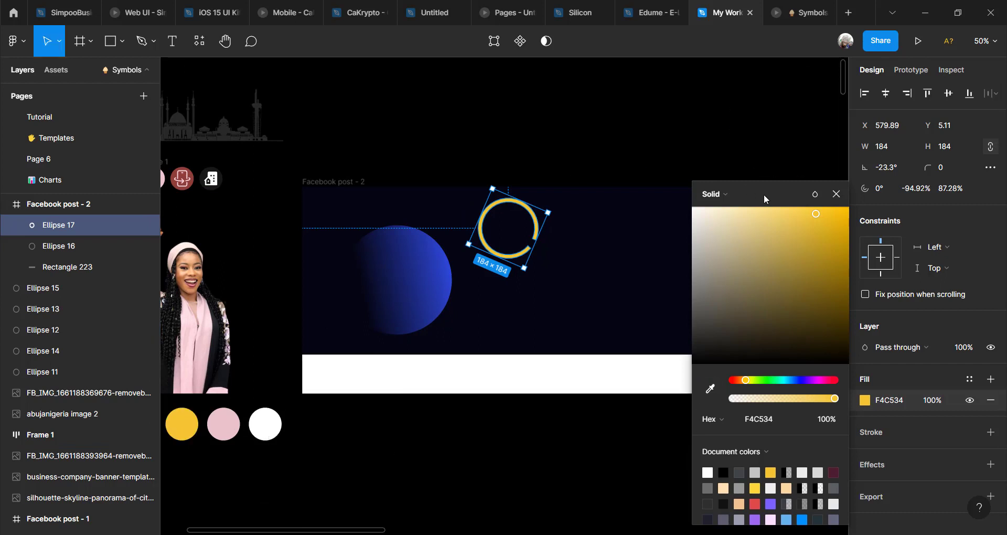
Step: Change the ring's fill to a linear gradient from solid yellow at its upper left to transparent at its lower right
{"action": "left_click", "coordinate": [722, 194]}
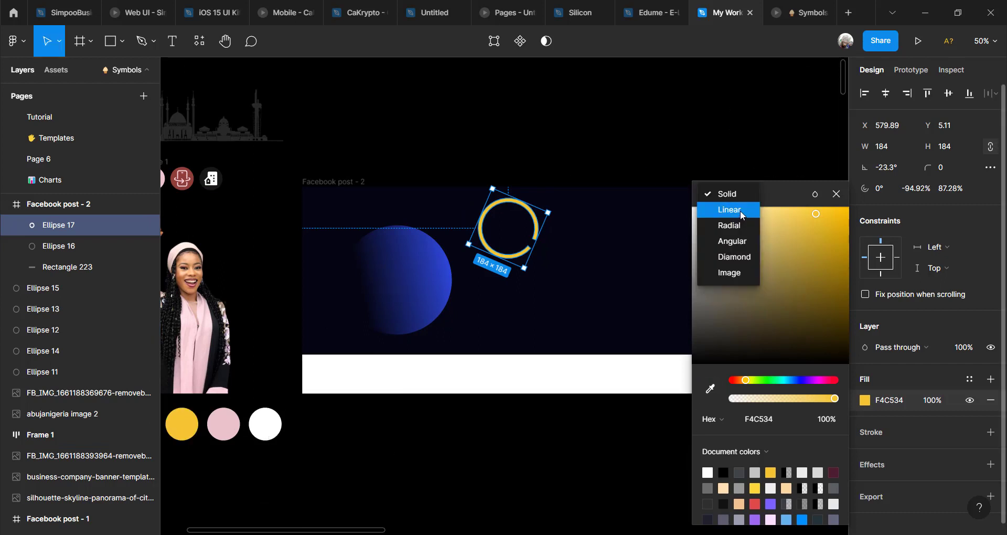
{"action": "left_click", "coordinate": [740, 210]}
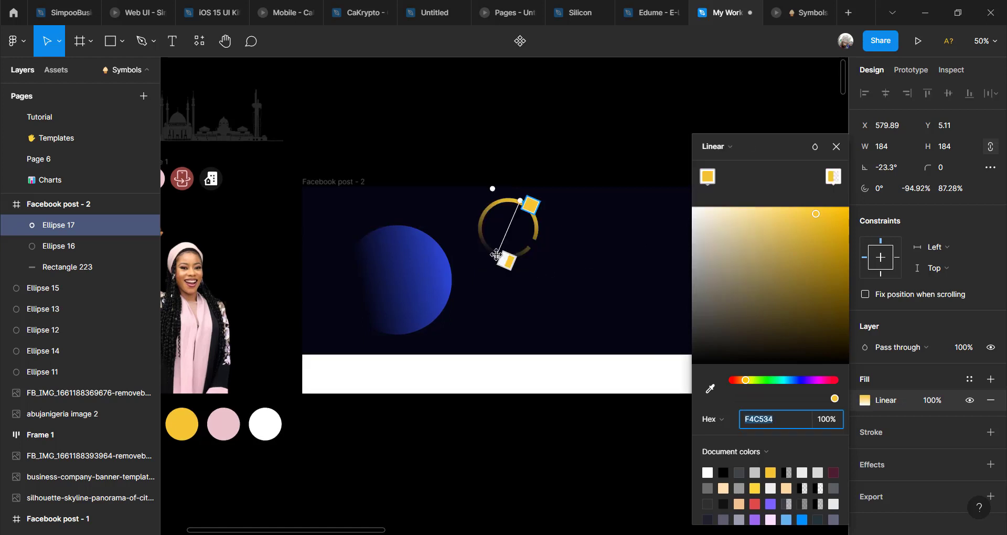
{"action": "left_click_drag", "start_coordinate": [520, 265], "coordinate": [560, 262]}
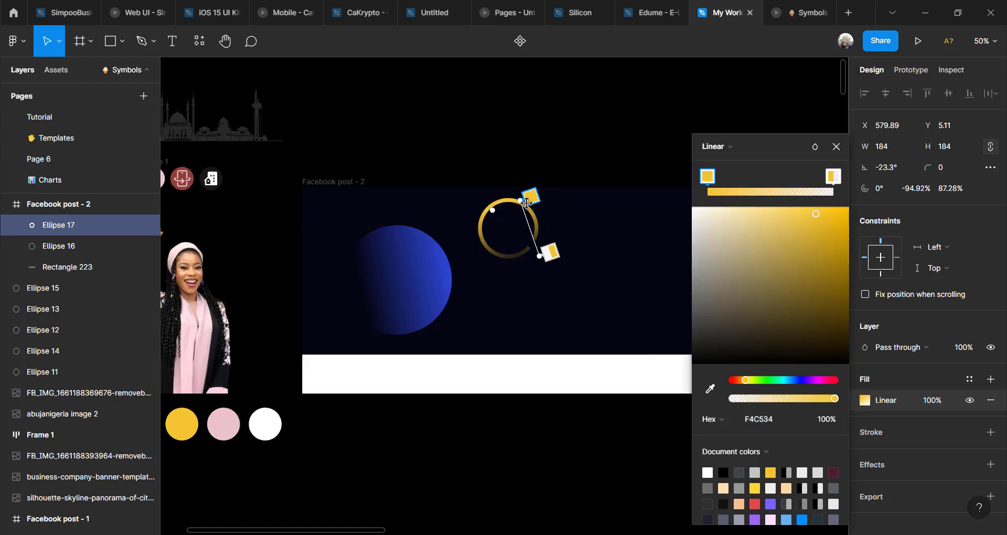
{"action": "left_click_drag", "start_coordinate": [519, 200], "coordinate": [486, 204]}
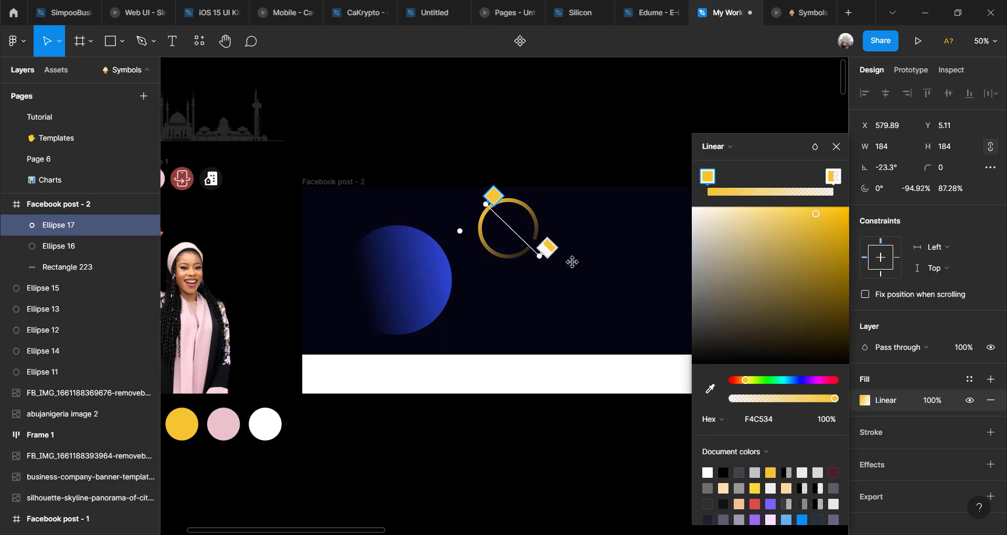
{"action": "left_click_drag", "start_coordinate": [551, 249], "coordinate": [531, 238]}
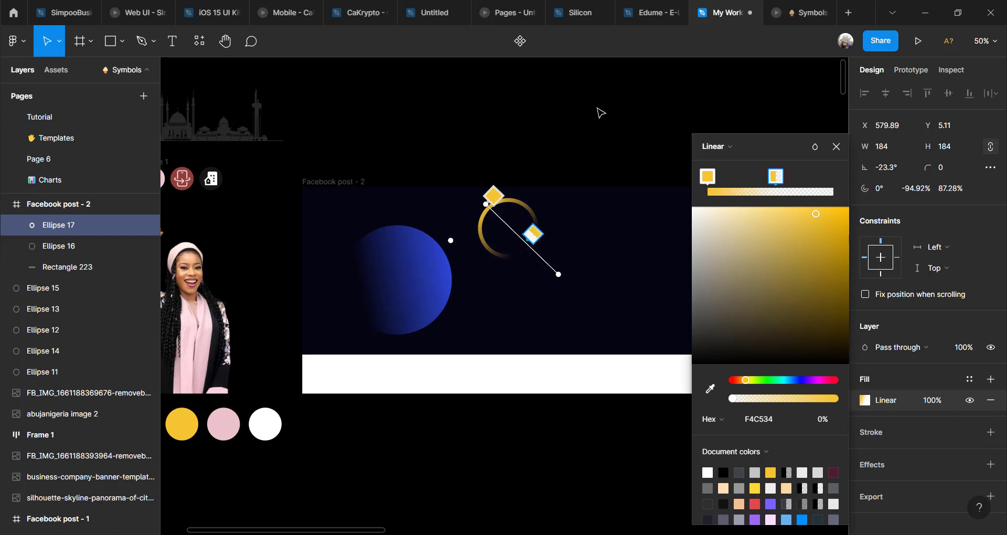
{"action": "left_click", "coordinate": [598, 109]}
{"action": "left_click", "coordinate": [595, 128]}
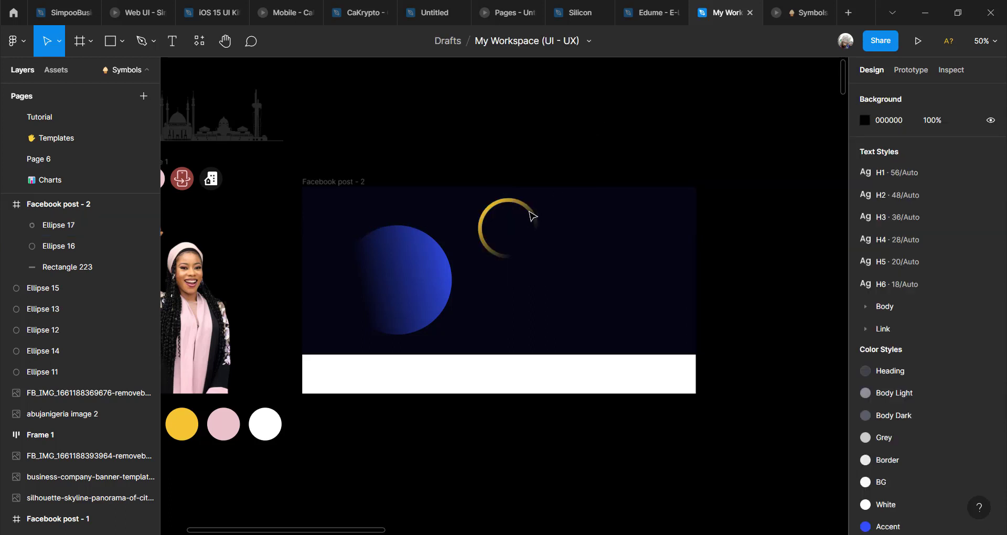
Step: Move the yellow gradient ring slightly left and down, closer to the blue circle
{"action": "left_click", "coordinate": [533, 215]}
{"action": "left_click_drag", "start_coordinate": [533, 216], "coordinate": [517, 224]}
{"action": "left_click", "coordinate": [706, 243]}
Step: Draw an upright rectangle of about 129 × 273 in the right half of the frame, beside the ring
{"action": "scroll", "coordinate": [707, 243], "scroll_direction": "down", "scroll_amount": 2}
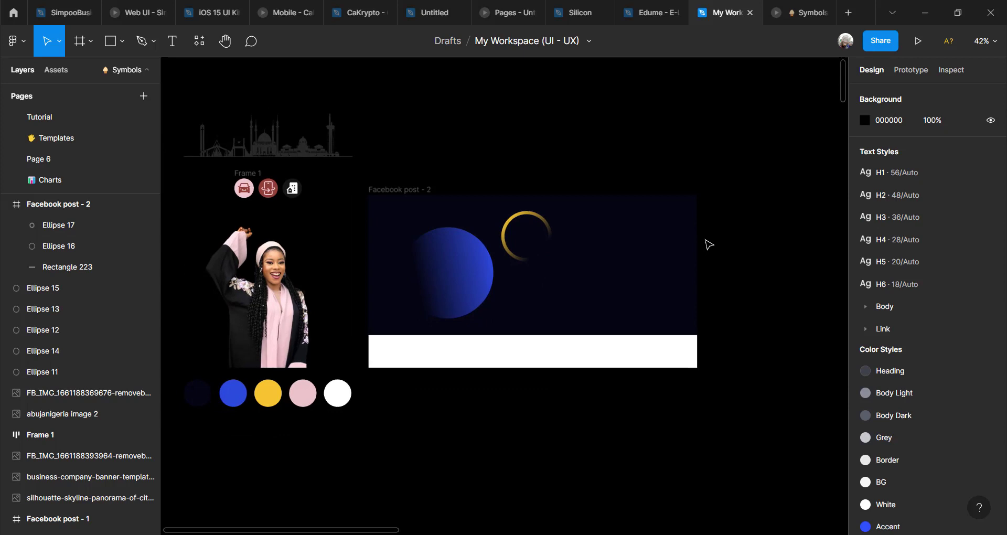
{"action": "scroll", "coordinate": [709, 244], "scroll_direction": "up", "scroll_amount": 1}
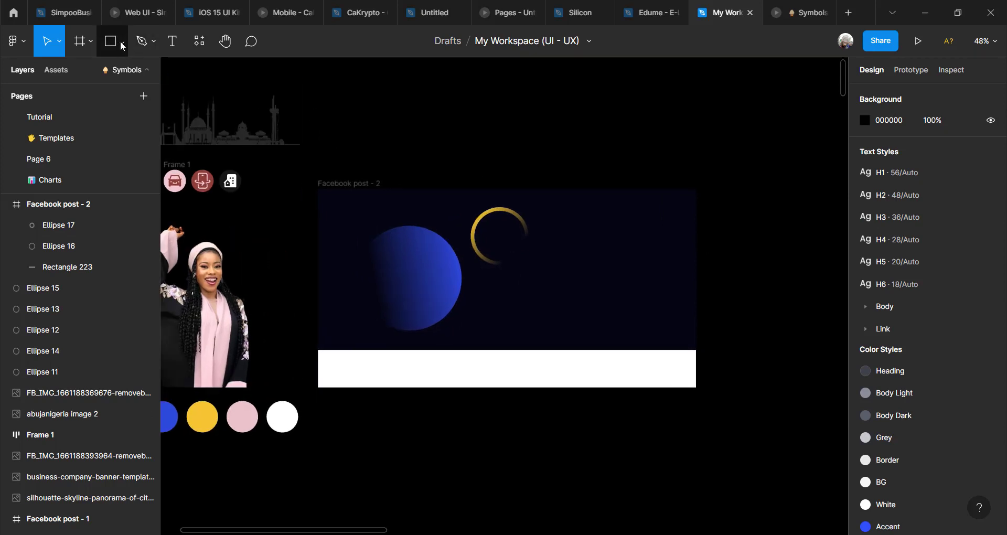
{"action": "left_click", "coordinate": [121, 46]}
{"action": "left_click", "coordinate": [85, 75]}
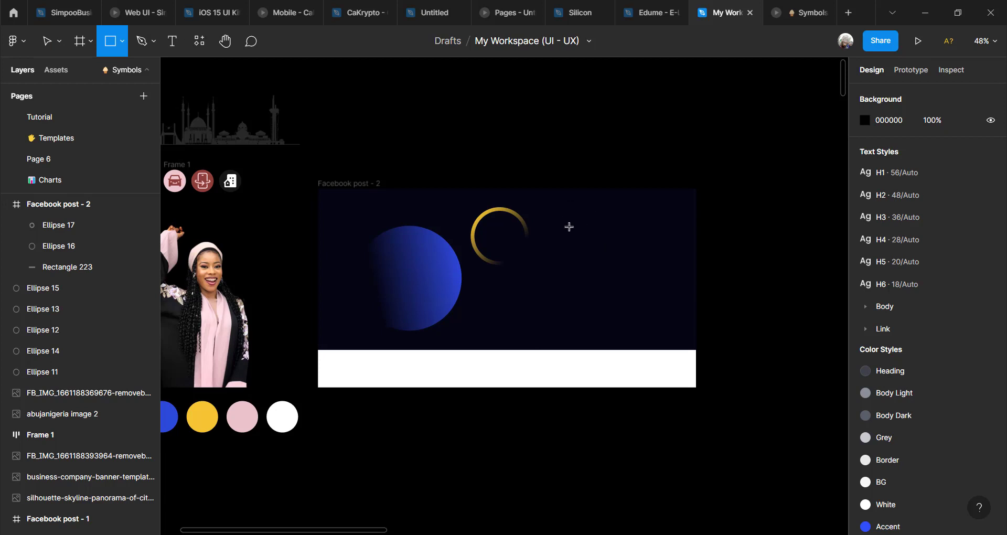
{"action": "left_click_drag", "start_coordinate": [563, 227], "coordinate": [592, 297]}
{"action": "left_click_drag", "start_coordinate": [599, 307], "coordinate": [605, 313]}
{"action": "scroll", "coordinate": [604, 311], "scroll_direction": "up", "scroll_amount": 5, "text": "ctrl"}
{"action": "scroll", "coordinate": [604, 306], "scroll_direction": "down", "scroll_amount": 2, "text": "ctrl"}
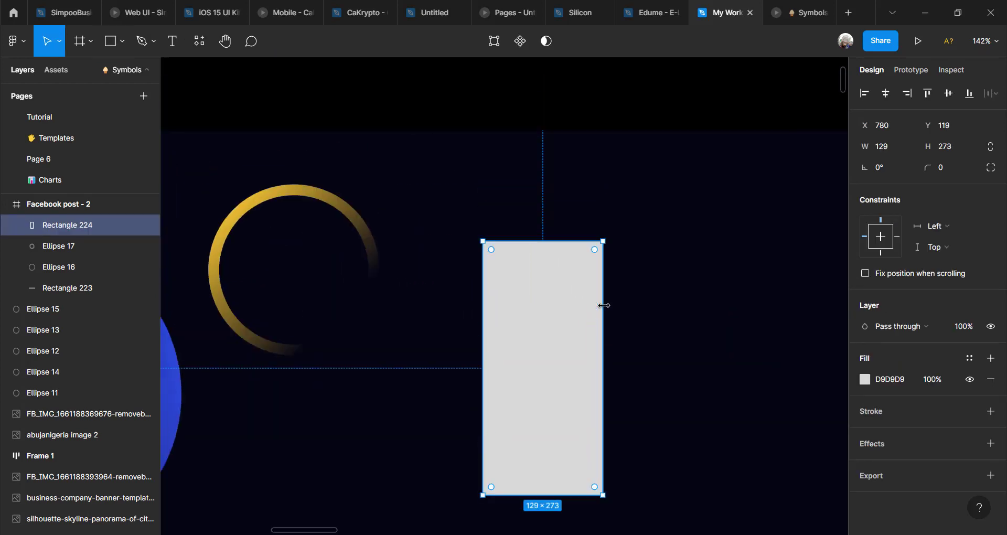
Step: Set the rectangle's corner radius to 100 and extend its upper edge to a height of about 318
{"action": "left_click", "coordinate": [956, 171]}
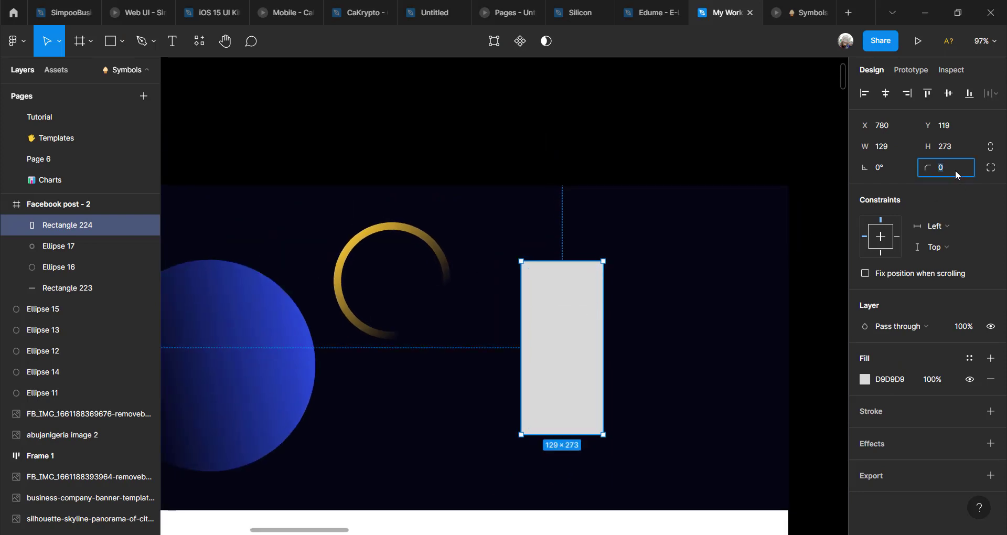
{"action": "type", "text": "100"}
{"action": "key", "text": "Return"}
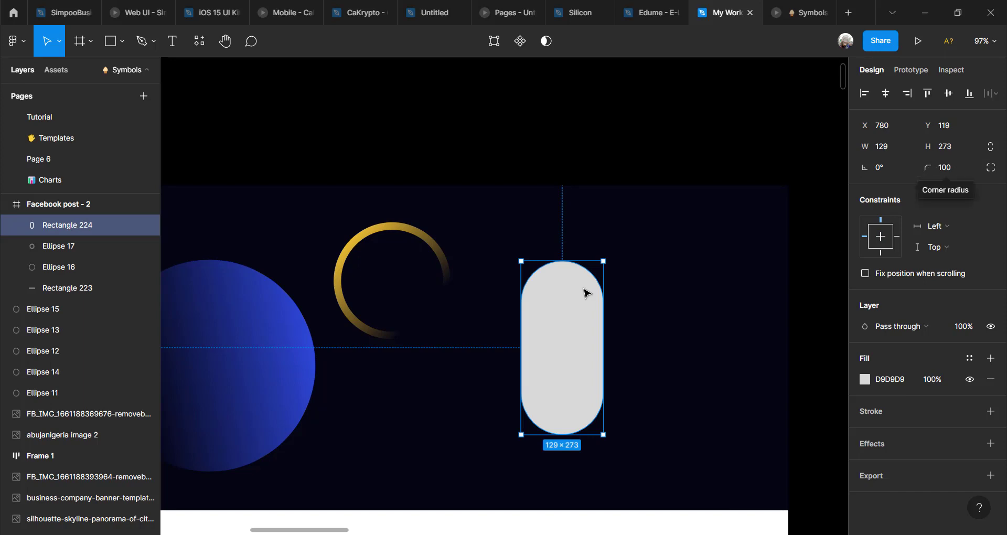
{"action": "left_click_drag", "start_coordinate": [551, 261], "coordinate": [570, 232]}
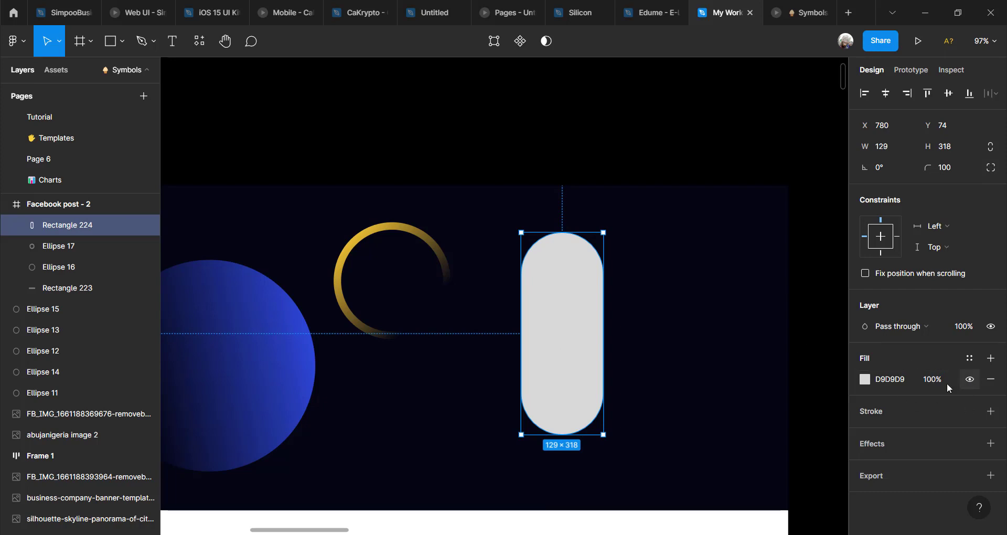
Step: Remove the rounded rectangle's fill and give it an inside stroke with a thickness of 10
{"action": "left_click", "coordinate": [969, 380]}
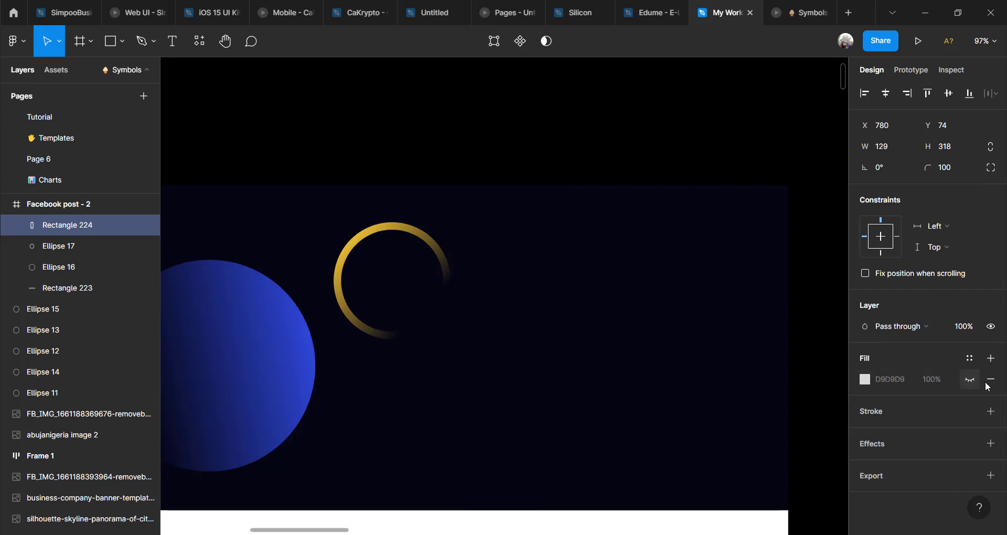
{"action": "left_click", "coordinate": [989, 379]}
{"action": "left_click", "coordinate": [991, 392]}
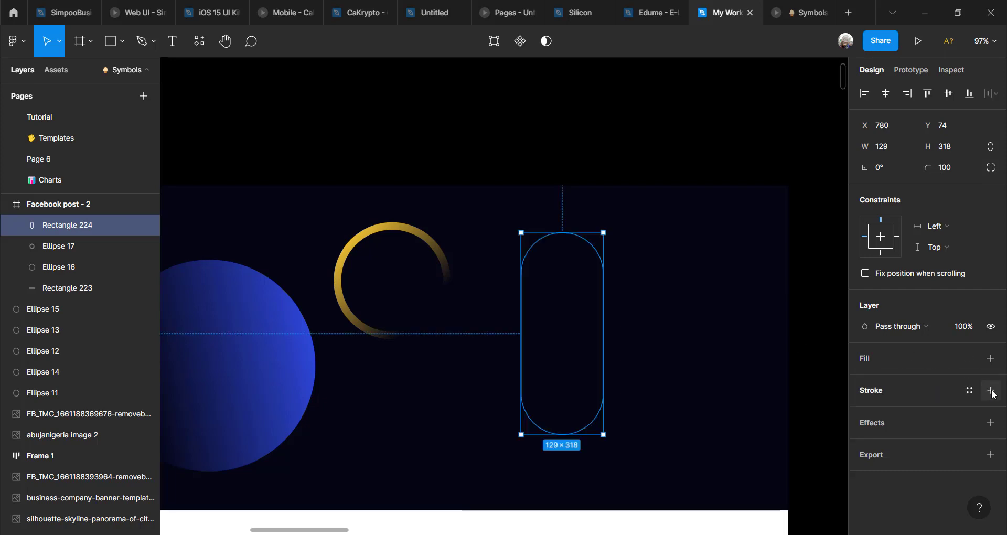
{"action": "left_click", "coordinate": [950, 434]}
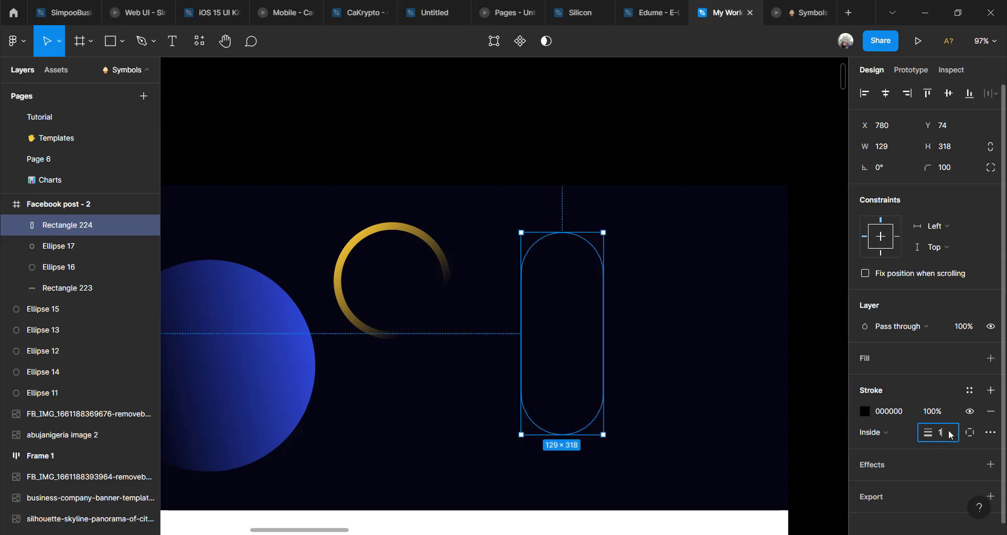
{"action": "type", "text": "10"}
{"action": "key", "text": "Return"}
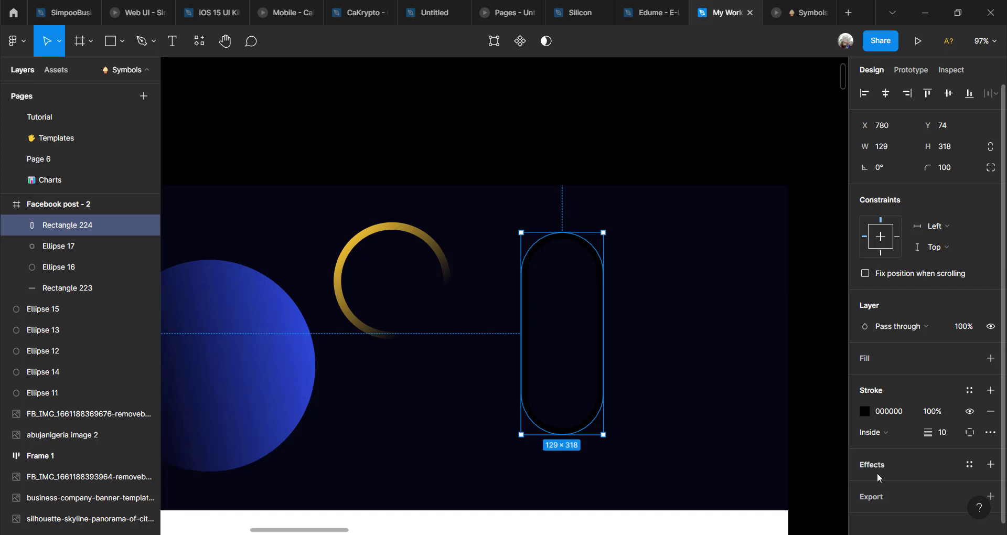
Step: Colour the rounded rectangle's stroke yellow F4C534 and narrow the shape to about 112 wide from its left edge
{"action": "left_click", "coordinate": [867, 415]}
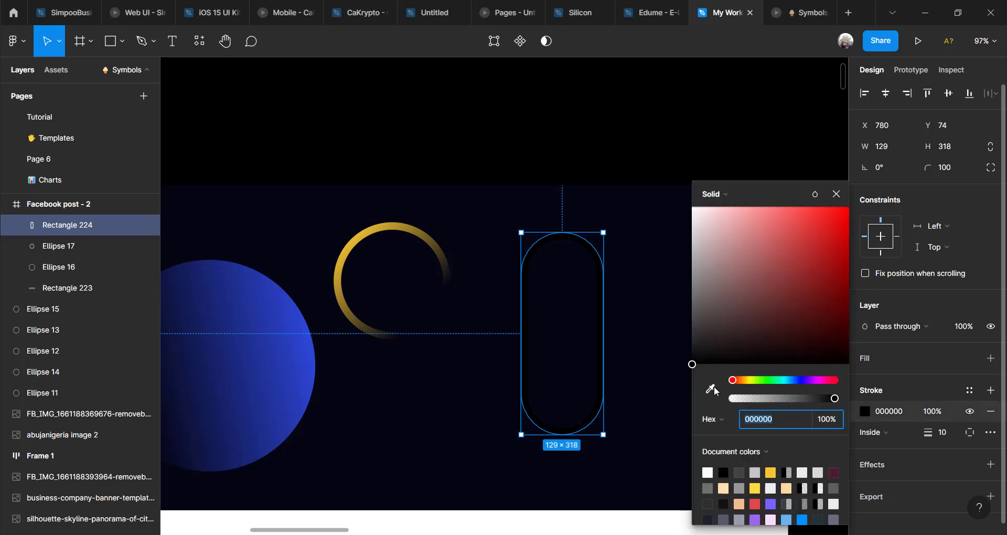
{"action": "left_click", "coordinate": [771, 473]}
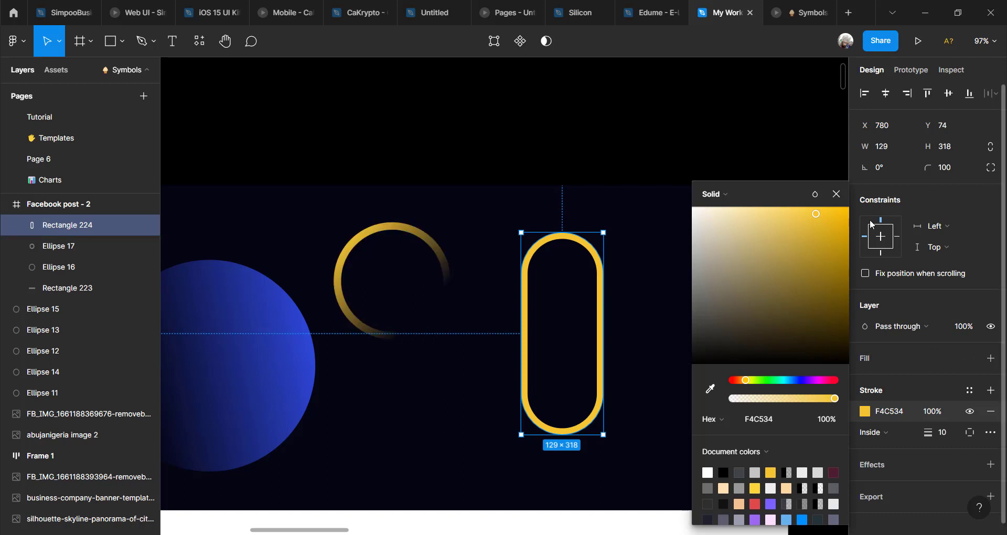
{"action": "left_click_drag", "start_coordinate": [519, 340], "coordinate": [532, 342]}
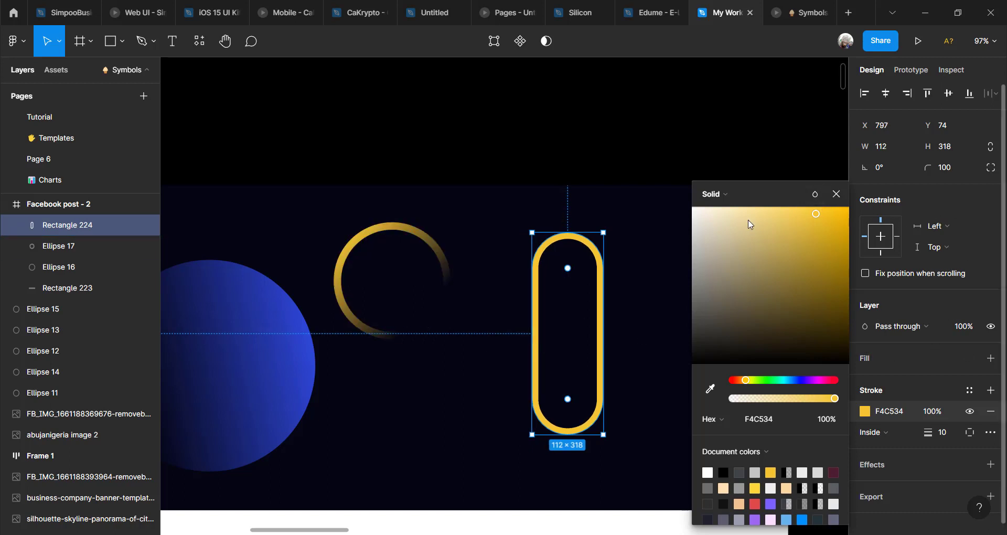
Step: Change the rounded rectangle's stroke to a linear gradient that fades from yellow at the upper curve to transparent partway down
{"action": "left_click", "coordinate": [733, 196]}
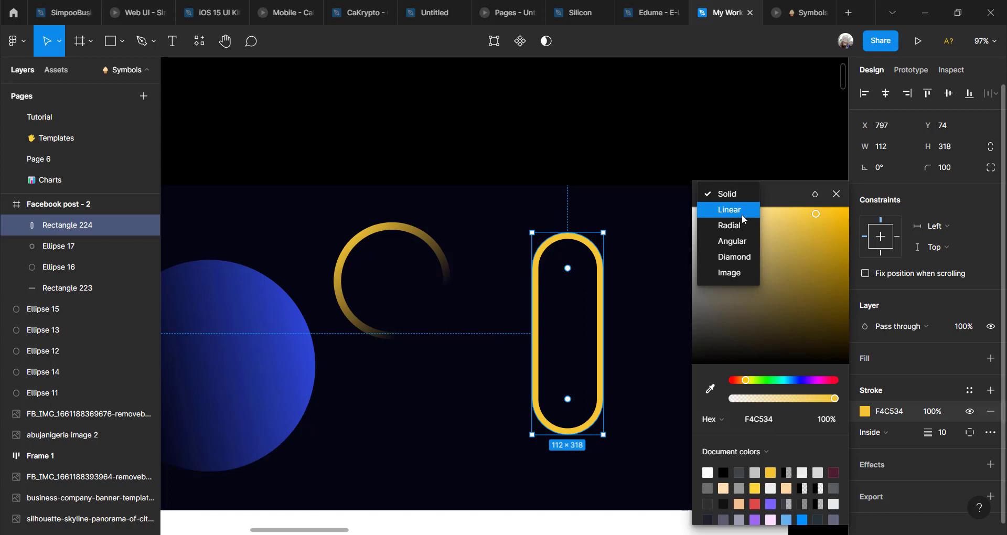
{"action": "left_click", "coordinate": [737, 215]}
{"action": "mouse_move", "coordinate": [570, 434]}
{"action": "left_mouse_down"}
{"action": "mouse_move", "coordinate": [556, 314]}
{"action": "mouse_move", "coordinate": [544, 301]}
{"action": "left_mouse_up"}
{"action": "key", "text": "Escape"}
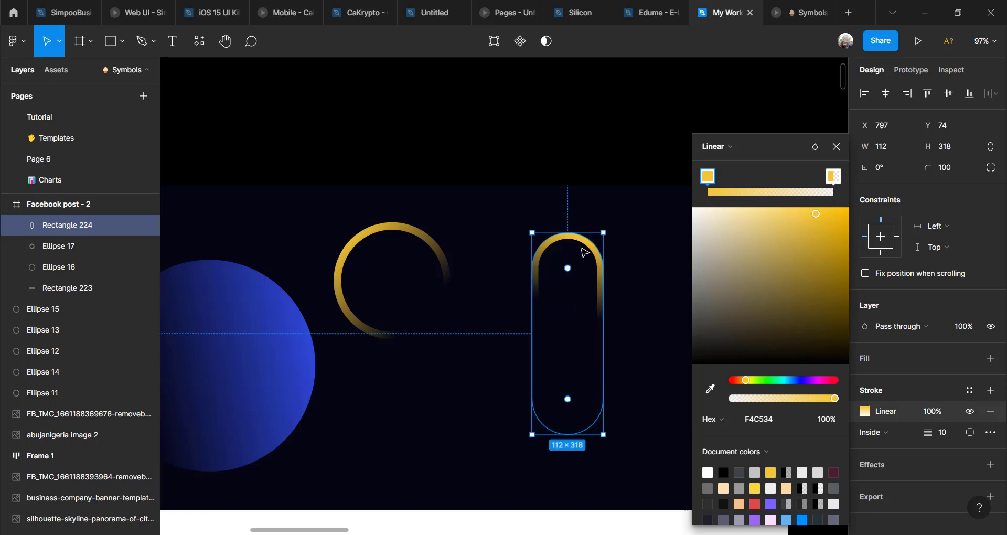
Step: Stack three extra copies of the gradient stroke on the rounded rectangle and move it to about X 896, Y 92
{"action": "key", "text": "ctrl+d"}
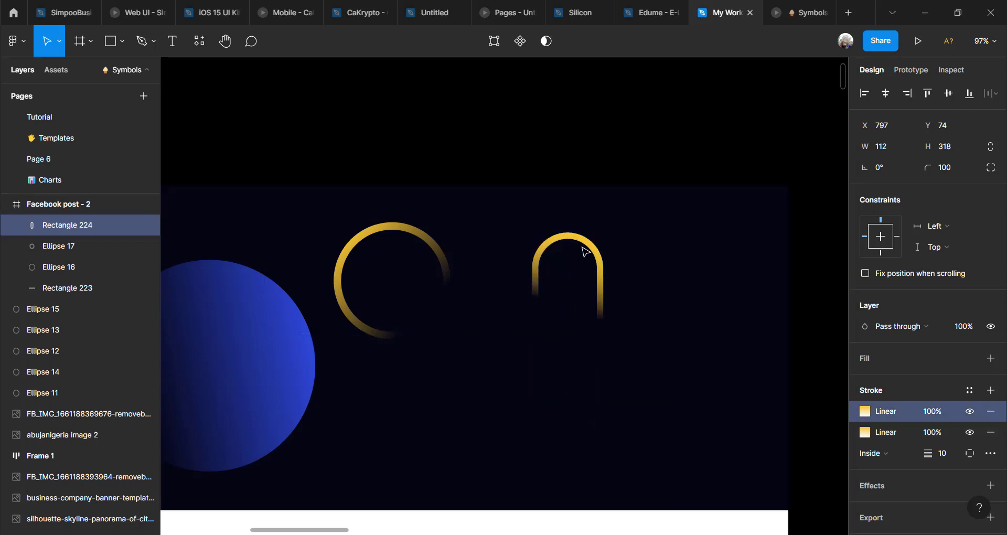
{"action": "mouse_move", "coordinate": [596, 250]}
{"action": "left_mouse_down"}
{"action": "mouse_move", "coordinate": [615, 294]}
{"action": "mouse_move", "coordinate": [614, 259]}
{"action": "mouse_move", "coordinate": [656, 287]}
{"action": "mouse_move", "coordinate": [655, 256]}
{"action": "left_mouse_up"}
{"action": "key", "text": "ctrl+v"}
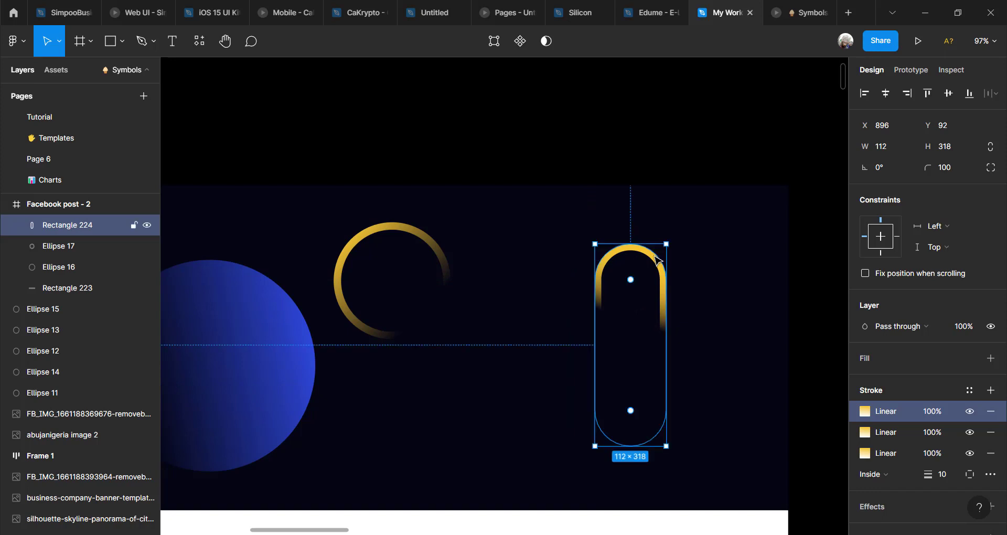
{"action": "key", "text": "ctrl+v"}
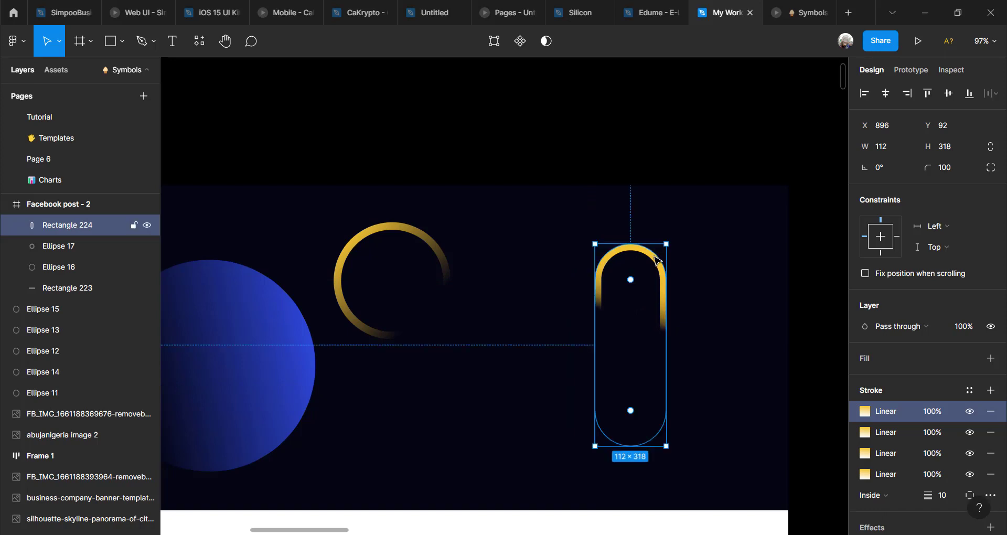
{"action": "right_click", "coordinate": [656, 259]}
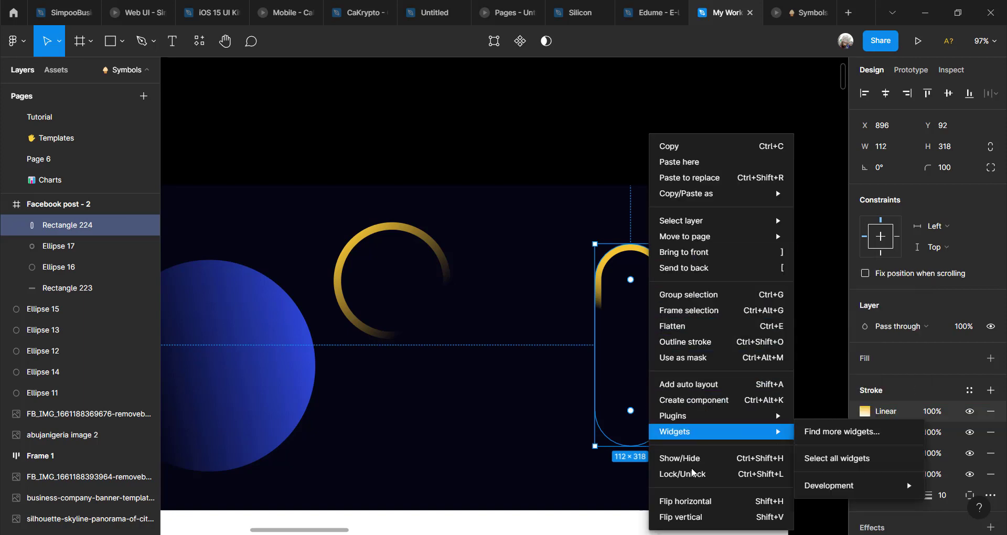
{"action": "left_click", "coordinate": [601, 140]}
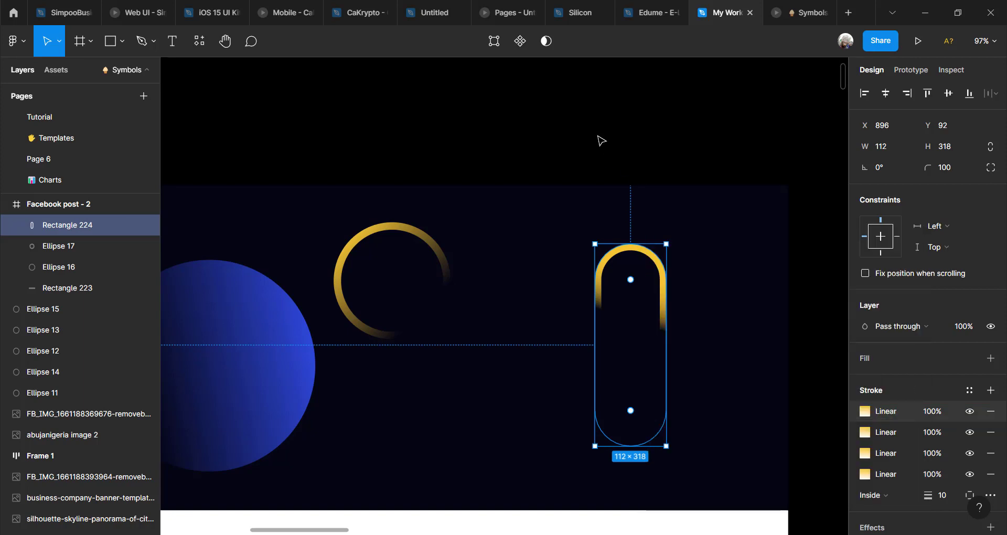
{"action": "left_click", "coordinate": [601, 140]}
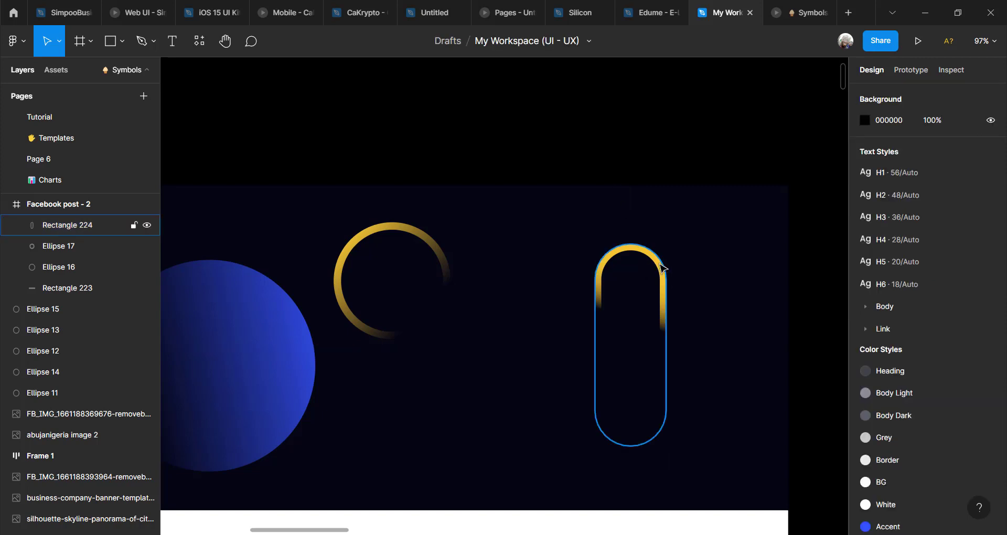
Step: Move the rounded rectangle out of the frame into the empty canvas above, then duplicate it and offset the copy sideways
{"action": "left_click", "coordinate": [660, 268]}
{"action": "left_click_drag", "start_coordinate": [660, 269], "coordinate": [643, 183]}
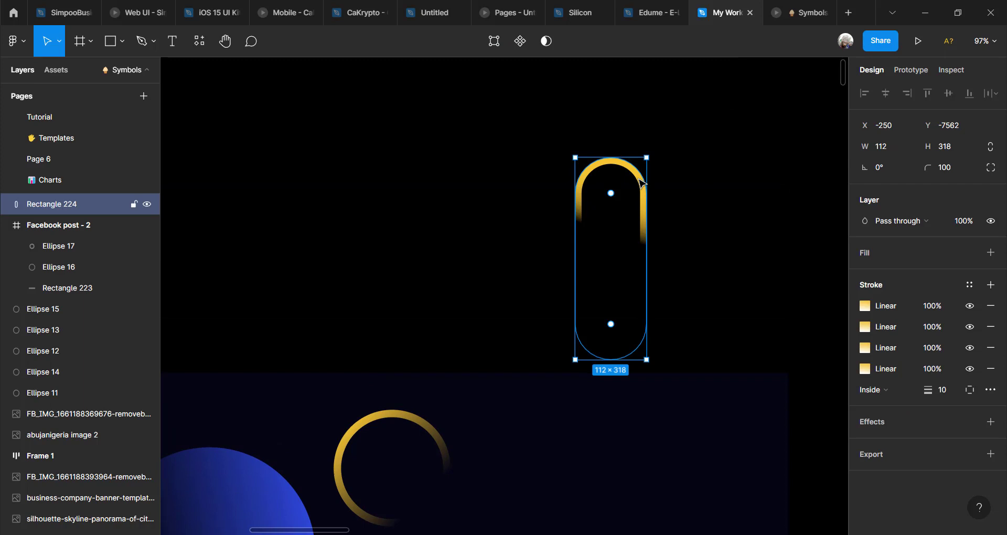
{"action": "key", "text": "ctrl+d"}
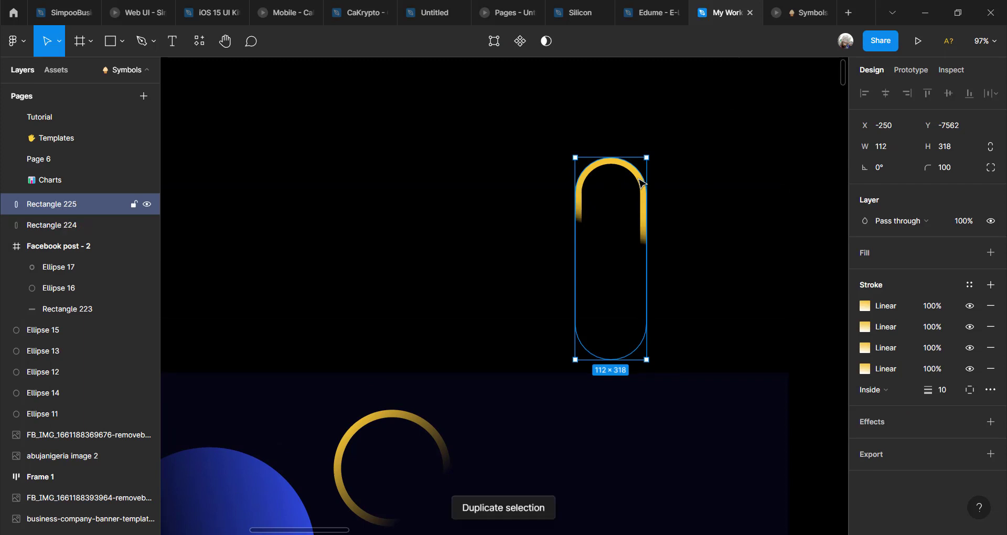
{"action": "left_click_drag", "start_coordinate": [636, 189], "coordinate": [686, 198]}
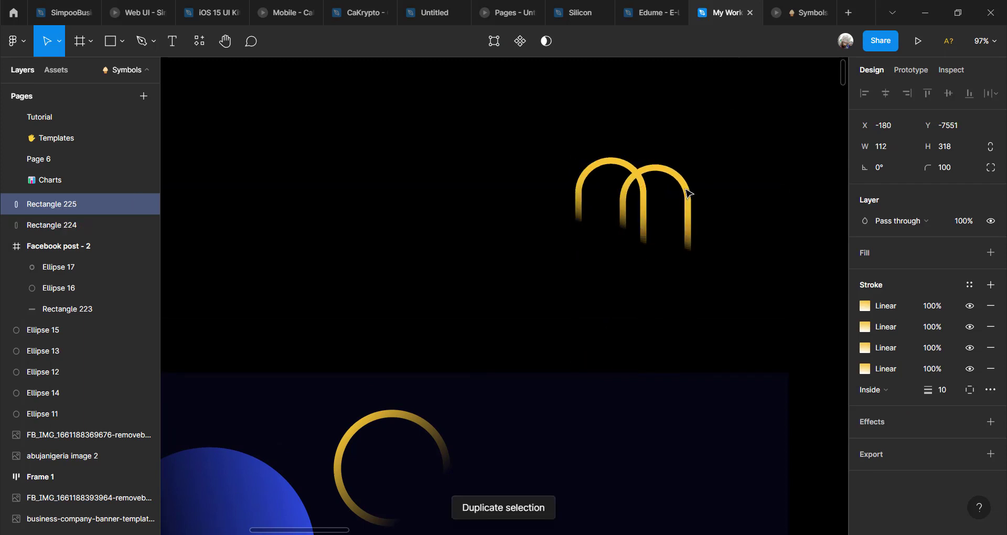
Step: Rotate the copy to about 178° and position it so its curve interlocks with the original arch
{"action": "left_click_drag", "start_coordinate": [702, 375], "coordinate": [644, 237]}
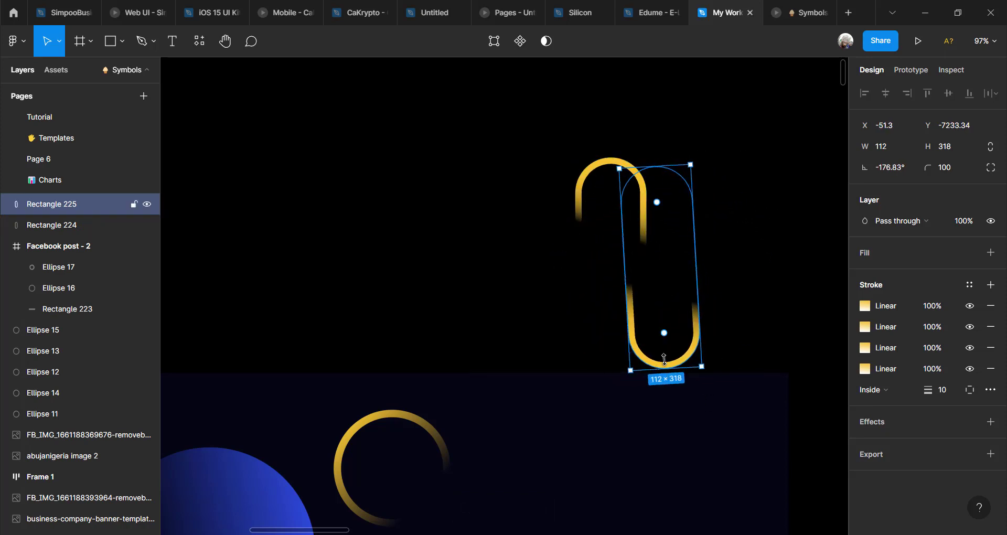
{"action": "left_click_drag", "start_coordinate": [669, 365], "coordinate": [579, 226]}
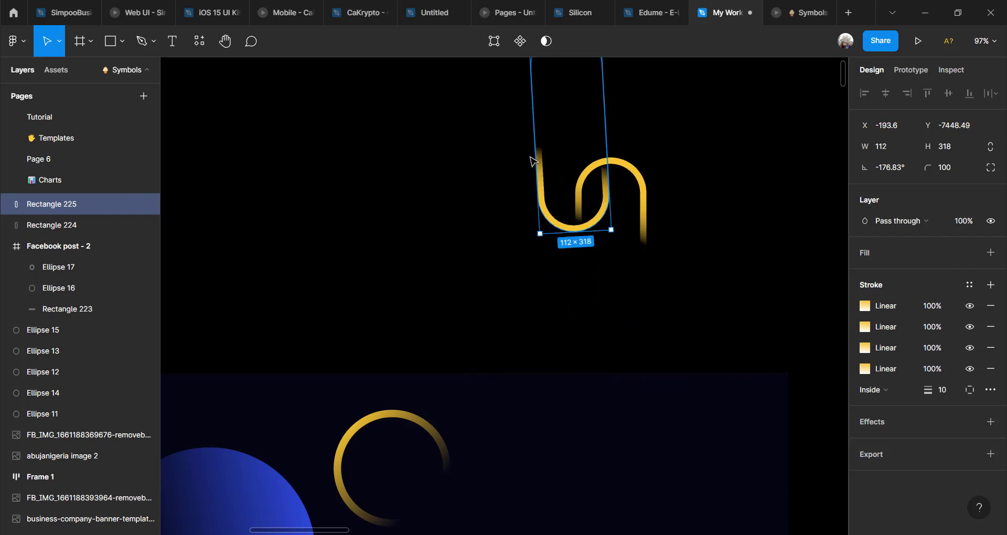
{"action": "scroll", "coordinate": [589, 231], "scroll_direction": "up", "scroll_amount": 1}
{"action": "scroll", "coordinate": [589, 231], "scroll_direction": "up", "scroll_amount": 4}
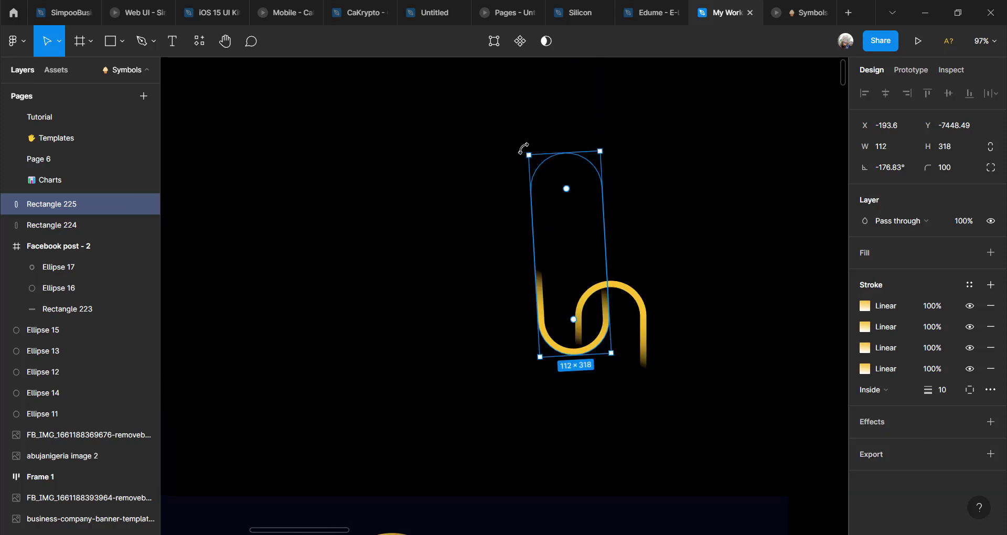
{"action": "left_click_drag", "start_coordinate": [522, 150], "coordinate": [536, 153]}
{"action": "left_click_drag", "start_coordinate": [569, 234], "coordinate": [573, 229]}
{"action": "left_click", "coordinate": [627, 168]}
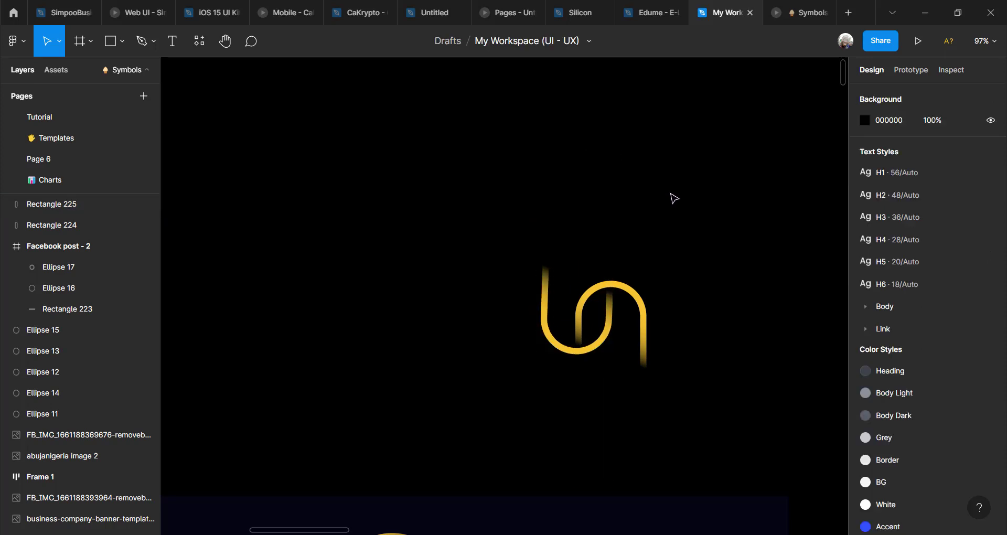
Step: Group the two interlocking shapes and move the group into the frame below the yellow ring, at about X 543, Y 150
{"action": "left_click_drag", "start_coordinate": [431, 122], "coordinate": [725, 452]}
{"action": "scroll", "coordinate": [726, 370], "scroll_direction": "down", "scroll_amount": 5}
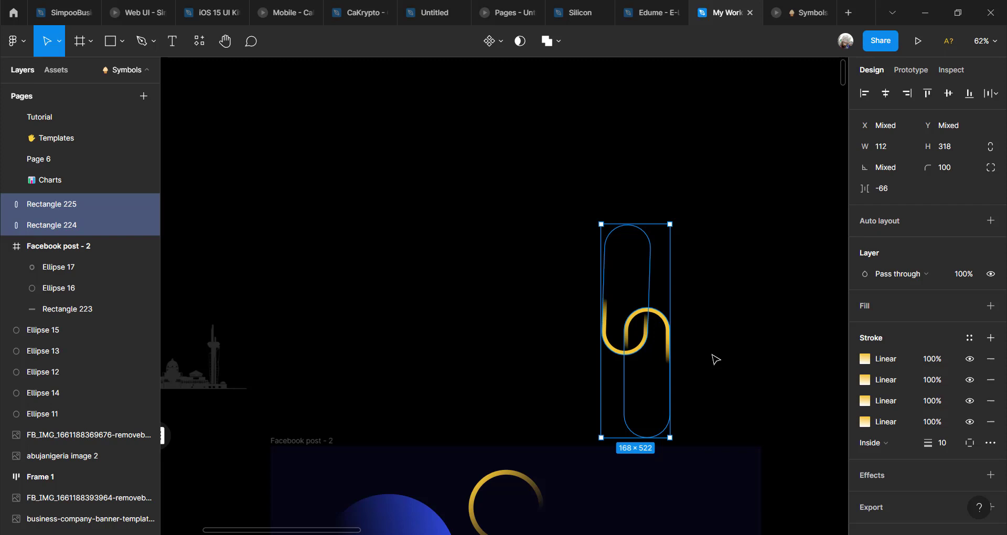
{"action": "key", "text": "ctrl+g"}
{"action": "scroll", "coordinate": [717, 361], "scroll_direction": "down", "scroll_amount": 3}
{"action": "scroll", "coordinate": [721, 362], "scroll_direction": "down", "scroll_amount": 1}
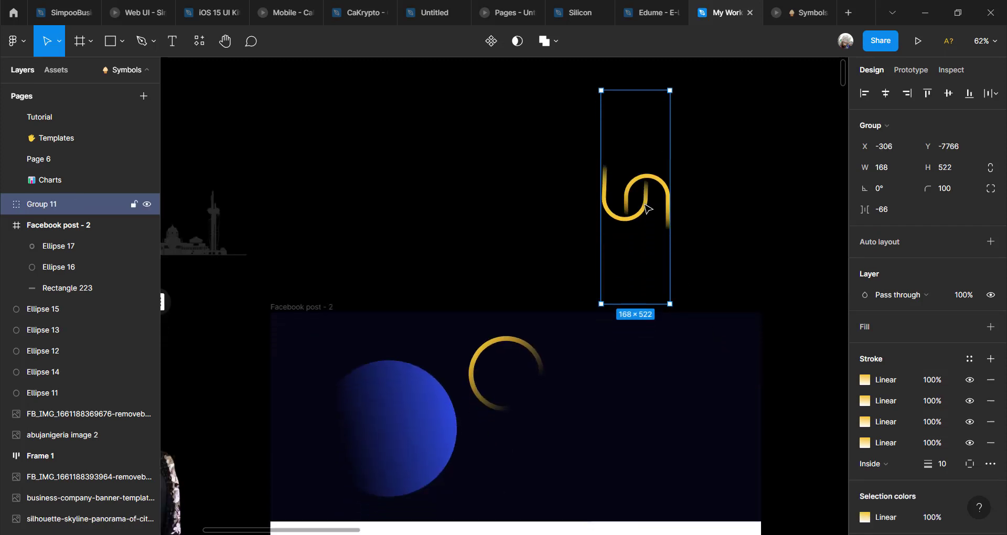
{"action": "left_click_drag", "start_coordinate": [638, 275], "coordinate": [536, 491]}
{"action": "scroll", "coordinate": [577, 481], "scroll_direction": "up", "scroll_amount": 3}
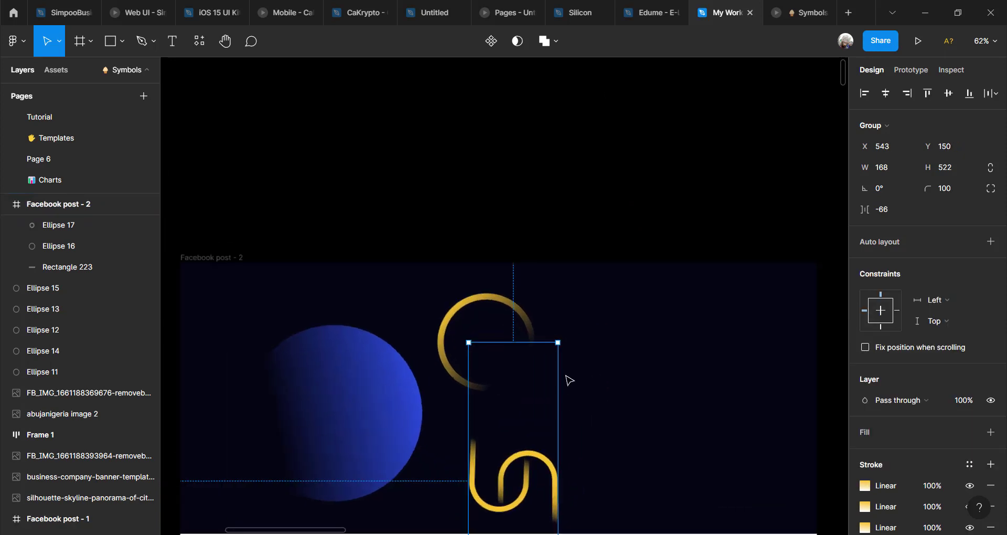
{"action": "scroll", "coordinate": [569, 379], "scroll_direction": "down", "scroll_amount": 2}
{"action": "scroll", "coordinate": [556, 404], "scroll_direction": "down", "scroll_amount": 3}
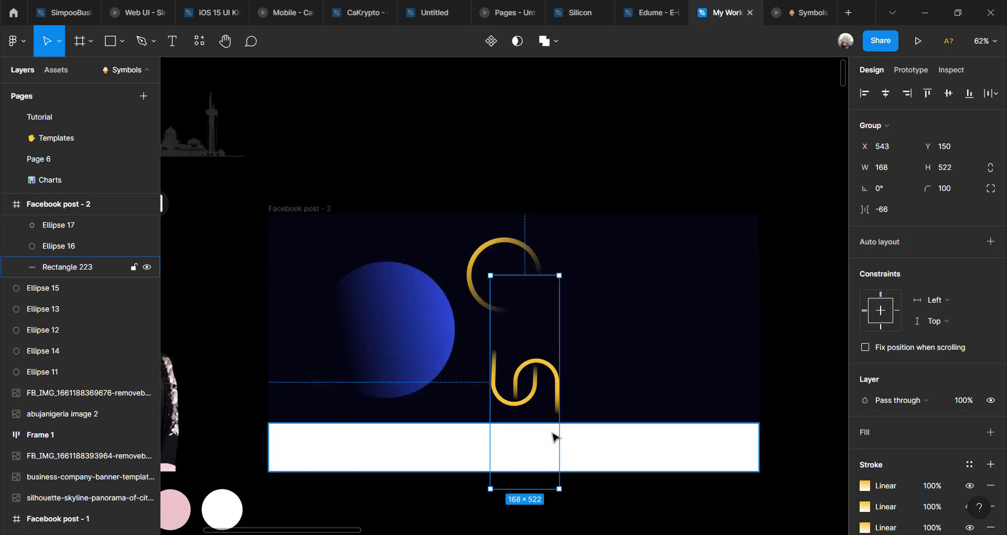
{"action": "left_click", "coordinate": [574, 117]}
Step: Remove three of the stacked gradient strokes from the upright arch inside the group, leaving a single one
{"action": "scroll", "coordinate": [496, 374], "scroll_direction": "up", "scroll_amount": 2}
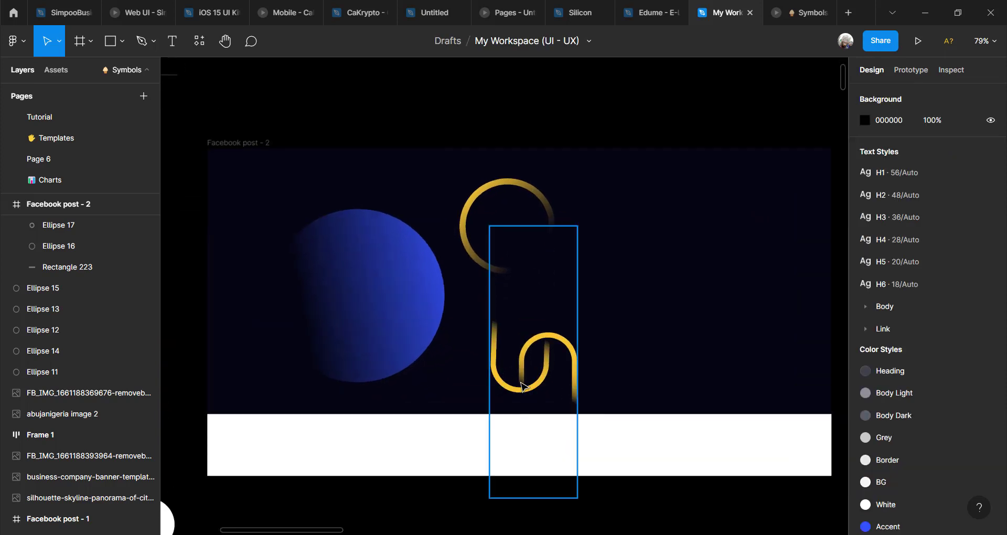
{"action": "left_click", "coordinate": [549, 347]}
{"action": "double_click", "coordinate": [553, 342]}
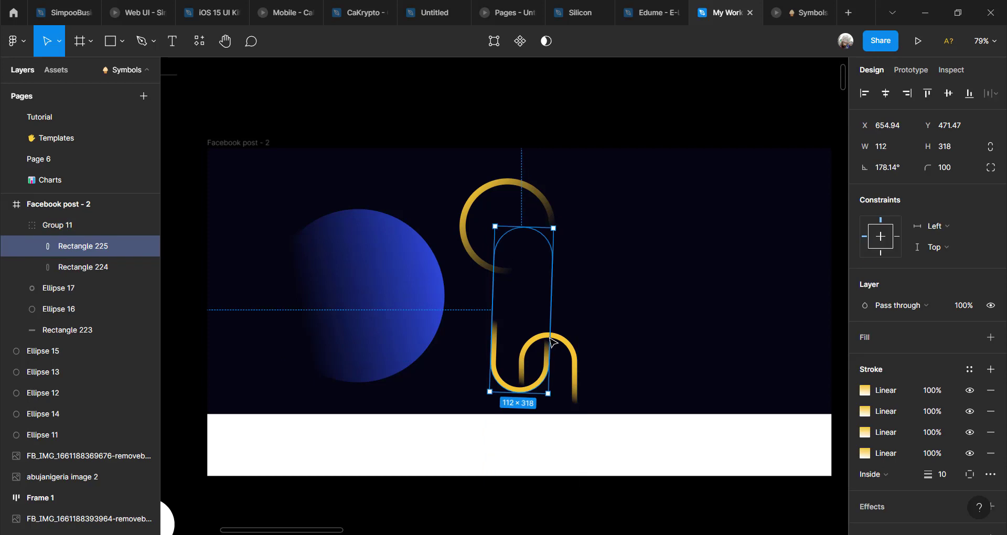
{"action": "left_click", "coordinate": [561, 343]}
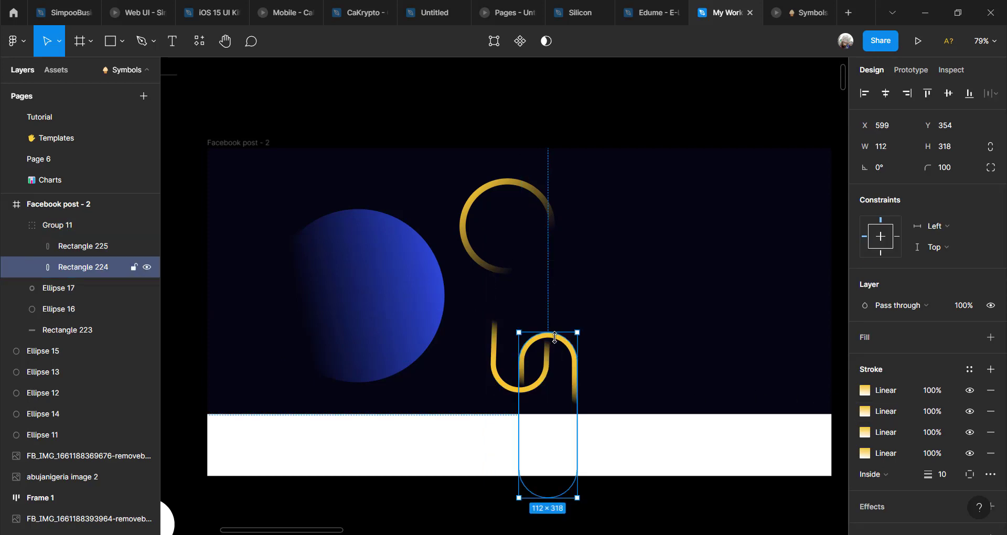
{"action": "left_click", "coordinate": [990, 392]}
{"action": "left_click", "coordinate": [990, 392]}
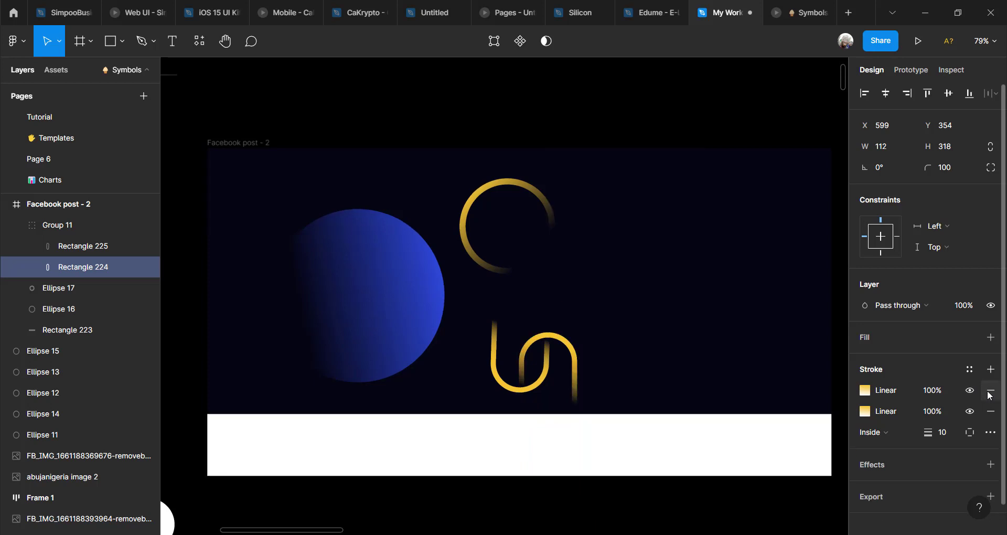
{"action": "left_click", "coordinate": [990, 392]}
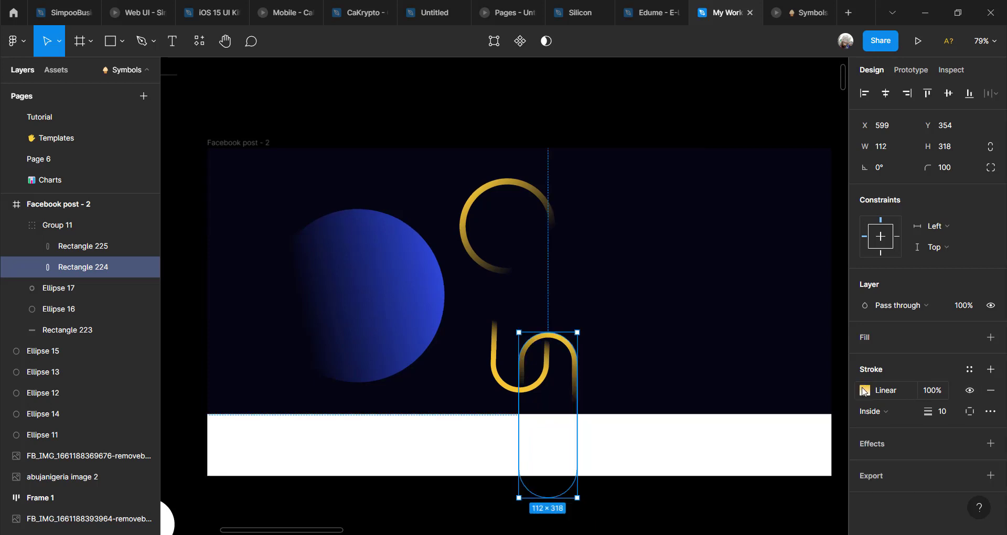
Step: Recolour the first stop of the arch's stroke gradient with the palette blue 2E48DA
{"action": "left_click", "coordinate": [864, 390]}
{"action": "left_click", "coordinate": [706, 175]}
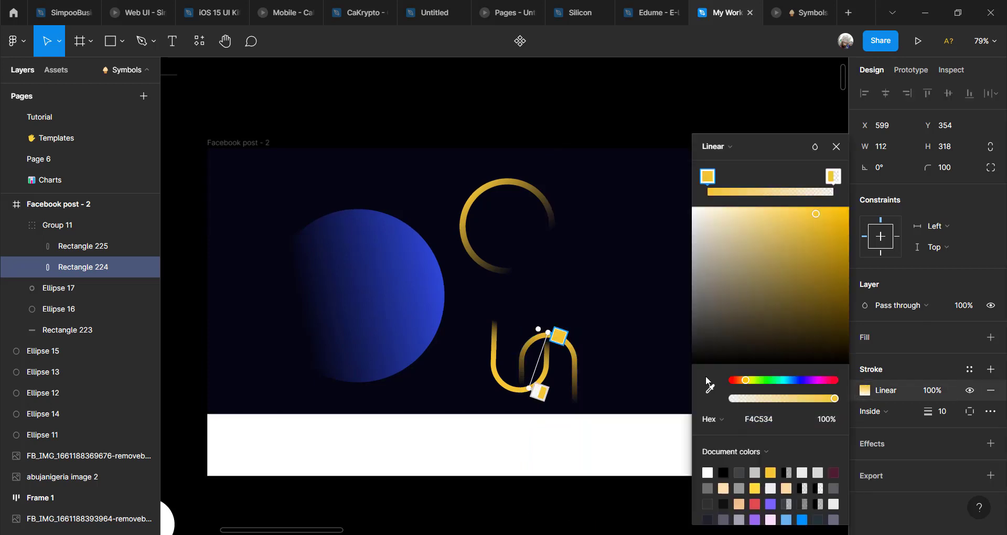
{"action": "left_click", "coordinate": [711, 389]}
{"action": "left_click", "coordinate": [439, 292]}
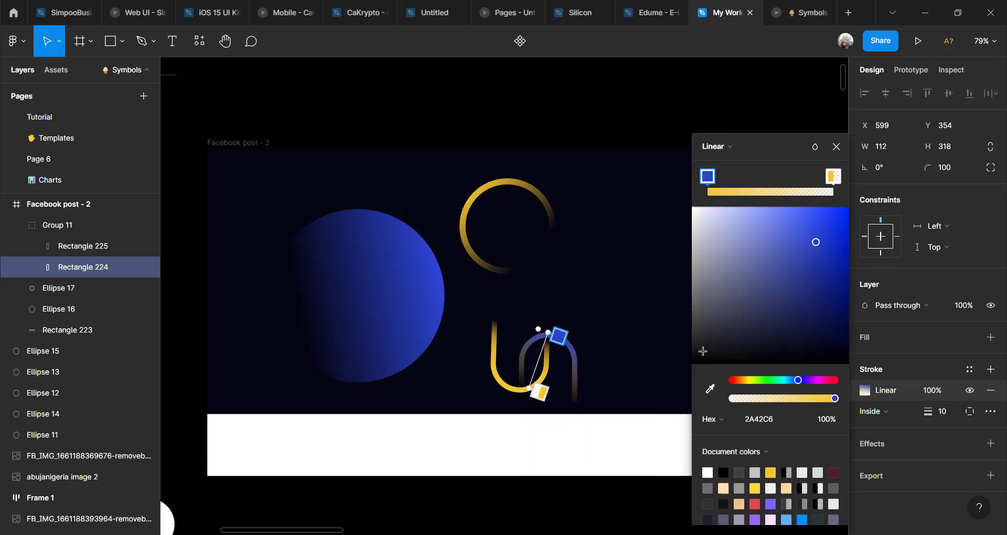
{"action": "scroll", "coordinate": [656, 331], "scroll_direction": "down", "scroll_amount": 5}
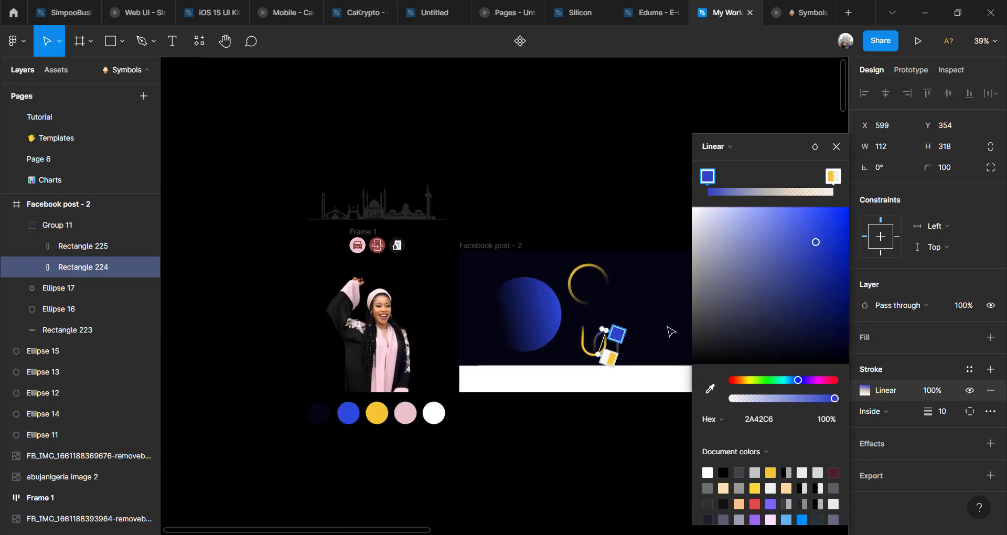
{"action": "left_click", "coordinate": [711, 389]}
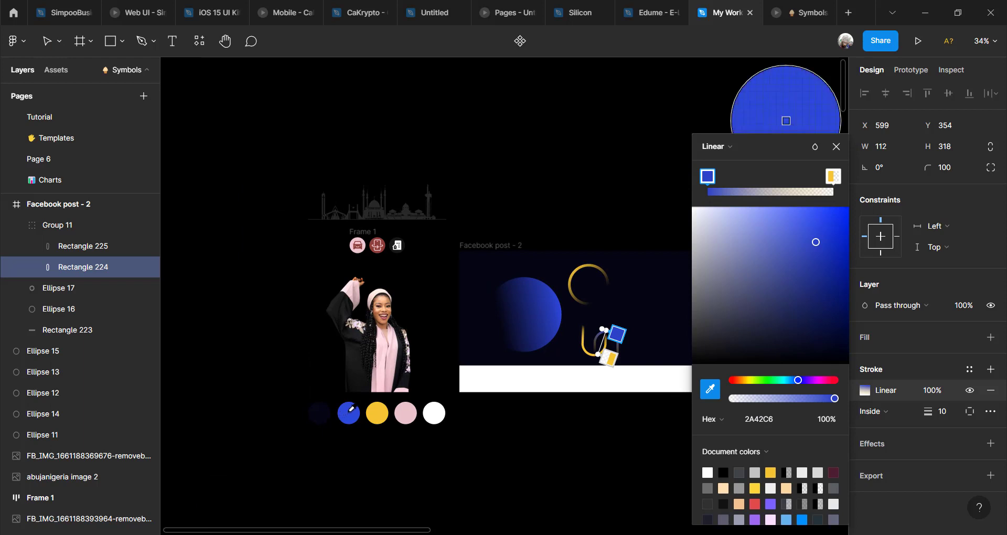
{"action": "left_click", "coordinate": [346, 412]}
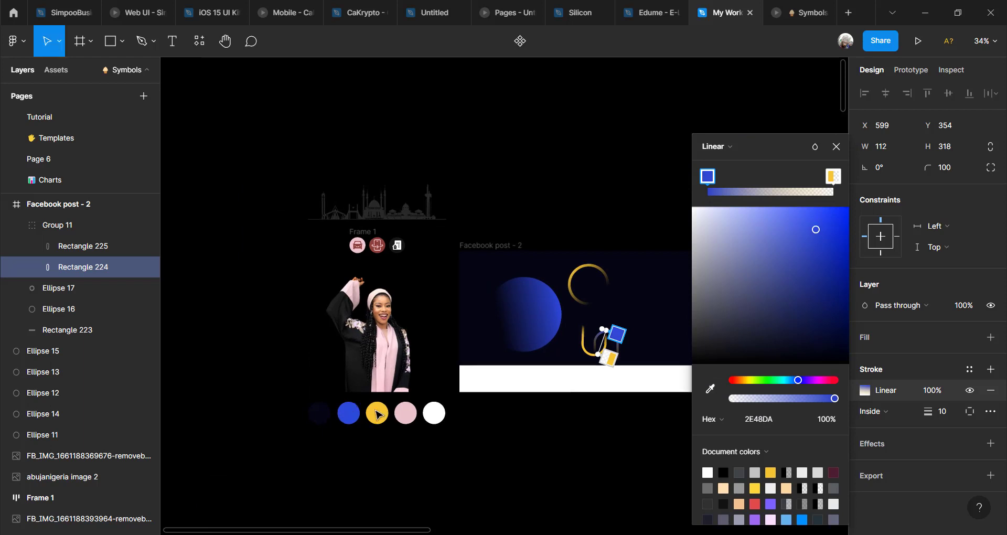
Step: Recolour the gradient's end stop with the palette blue 2E48DA and set its opacity to 0%
{"action": "left_click", "coordinate": [828, 180]}
{"action": "left_click", "coordinate": [711, 389]}
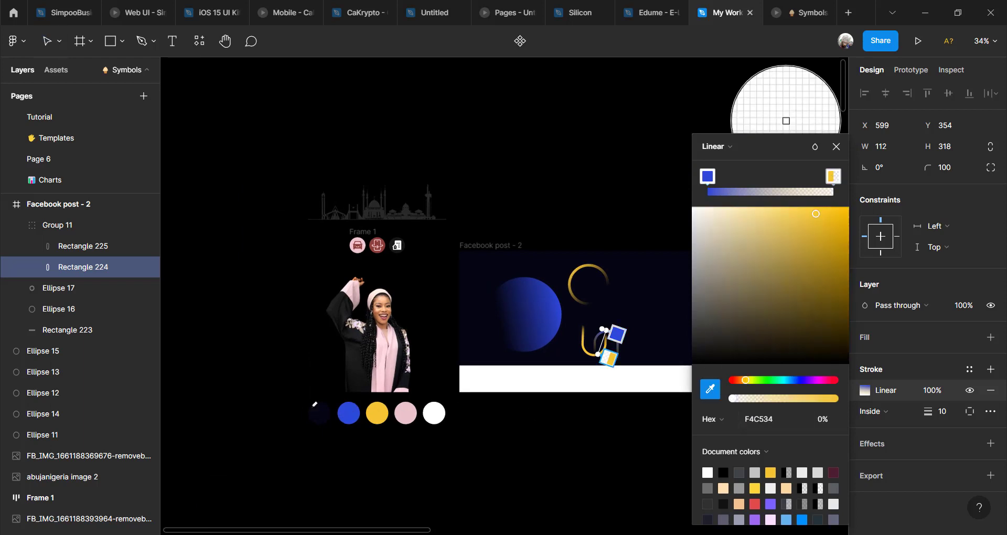
{"action": "left_click", "coordinate": [348, 413]}
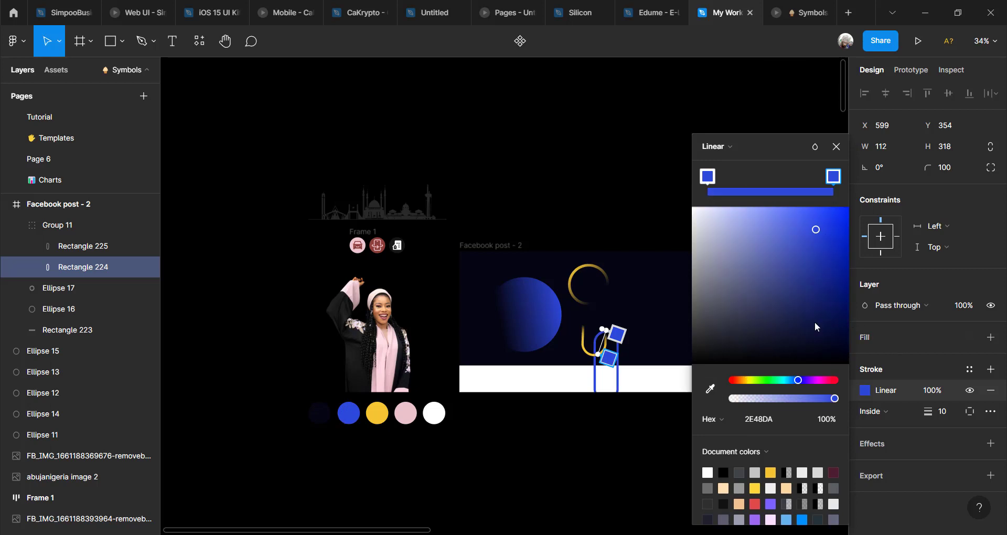
{"action": "left_click", "coordinate": [735, 398]}
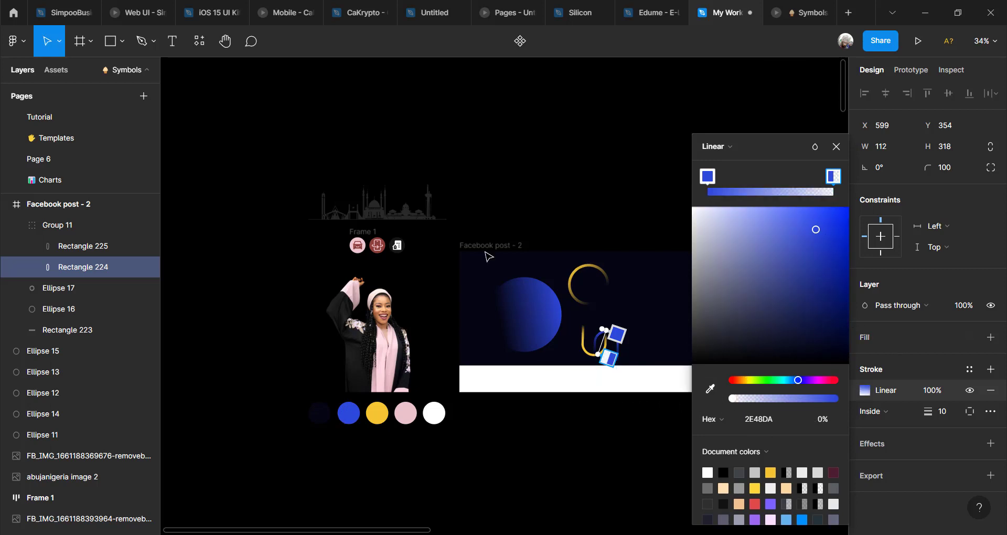
{"action": "left_click", "coordinate": [579, 453]}
Step: Shift the interlocking group to X 530 and move the yellow ring up to about X 504, Y 0 in the frame
{"action": "scroll", "coordinate": [625, 305], "scroll_direction": "up", "scroll_amount": 5}
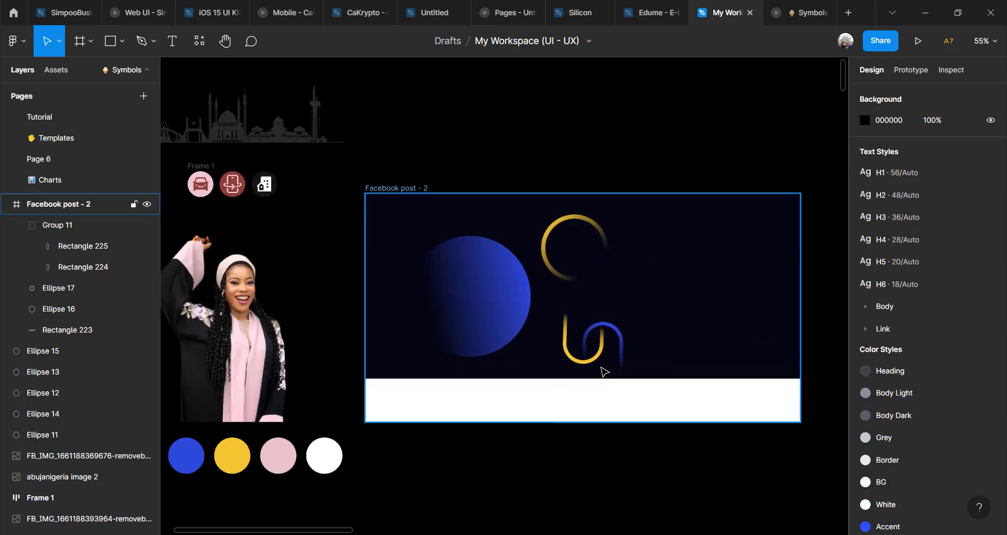
{"action": "left_click_drag", "start_coordinate": [602, 320], "coordinate": [597, 321]}
{"action": "scroll", "coordinate": [553, 310], "scroll_direction": "down", "scroll_amount": 4}
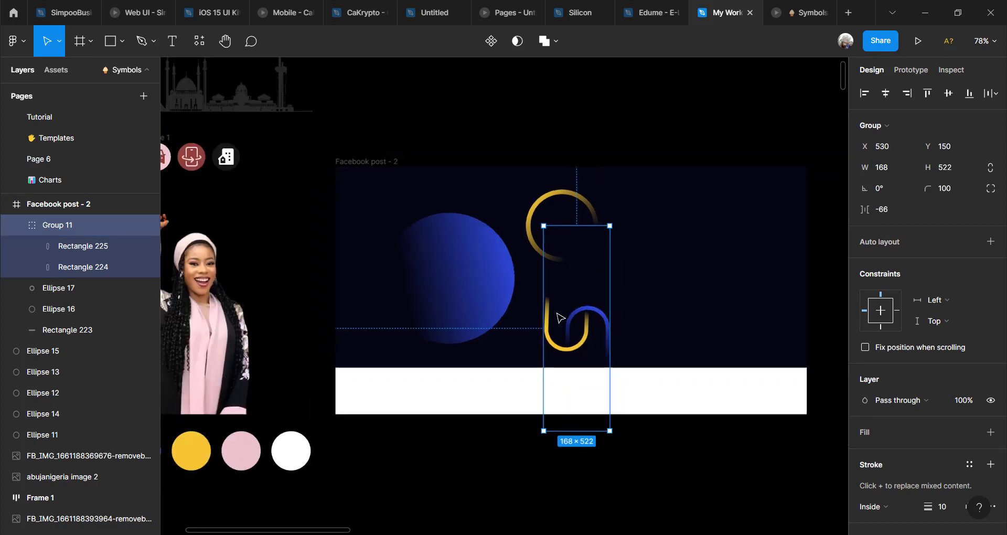
{"action": "left_click", "coordinate": [656, 148]}
{"action": "left_click_drag", "start_coordinate": [573, 221], "coordinate": [565, 212]}
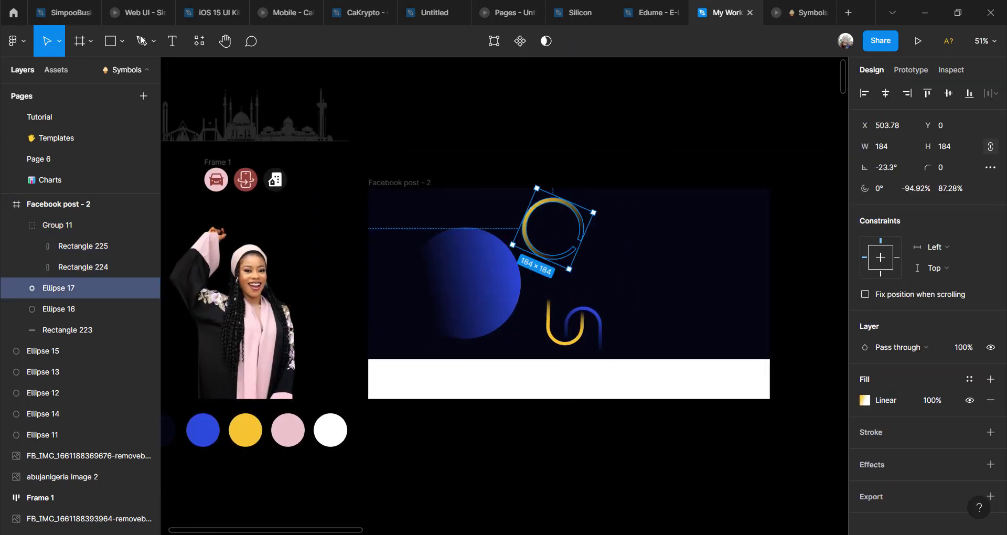
Step: Add the headline text "FIND JOBS, BUY, SELL & SWAP" on the dark area to the right of the blue circle
{"action": "left_click", "coordinate": [172, 42]}
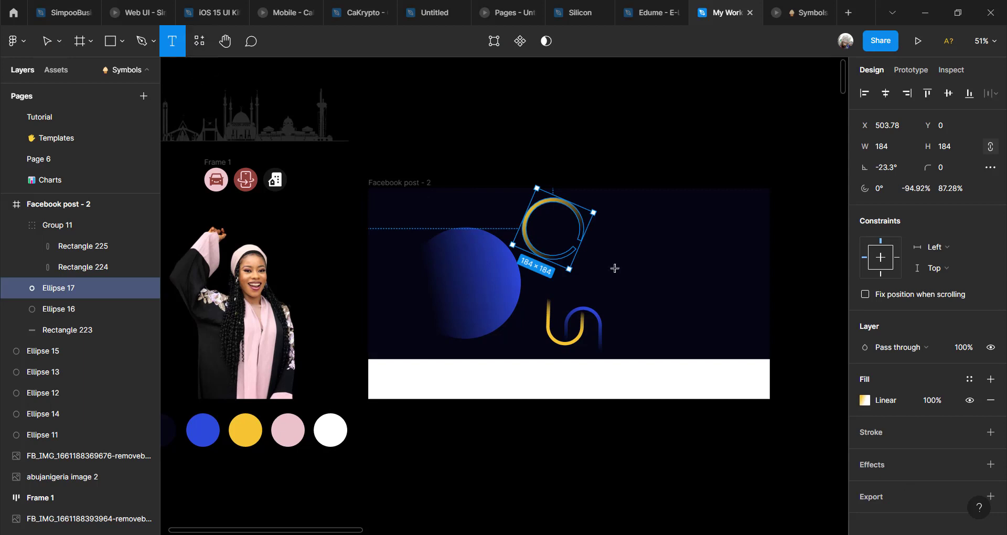
{"action": "left_click", "coordinate": [595, 257]}
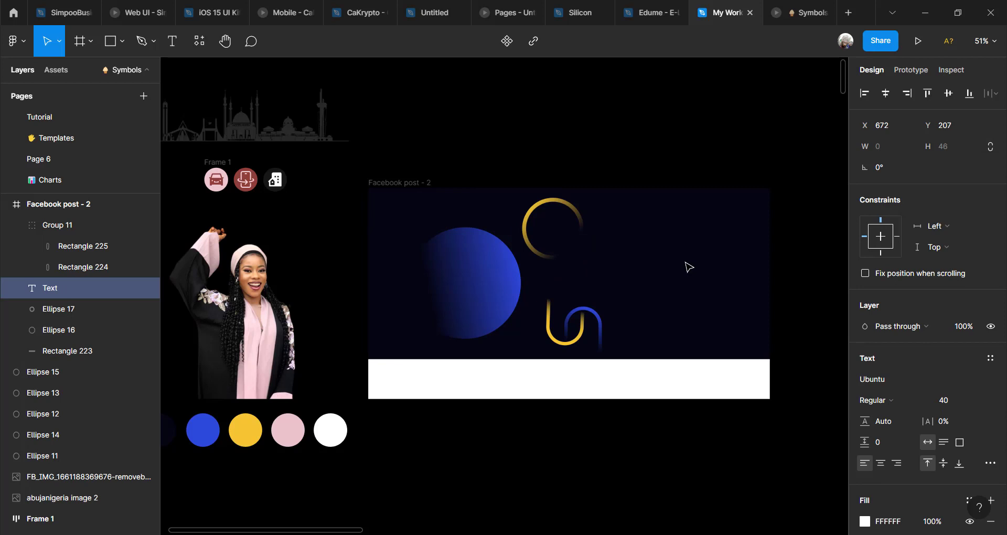
{"action": "type", "text": "f"}
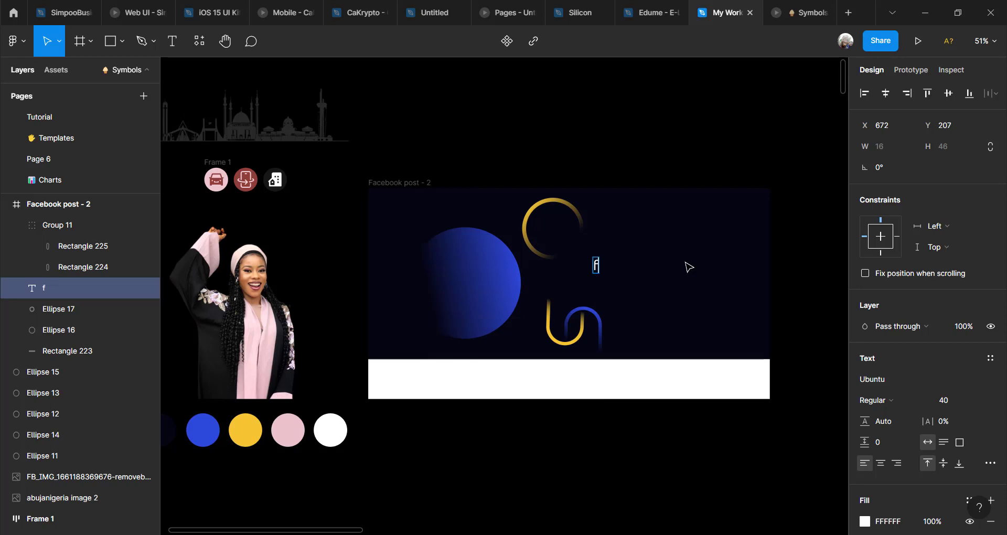
{"action": "key", "text": "BackSpace"}
{"action": "type", "text": "FIND JOBS, BUY"}
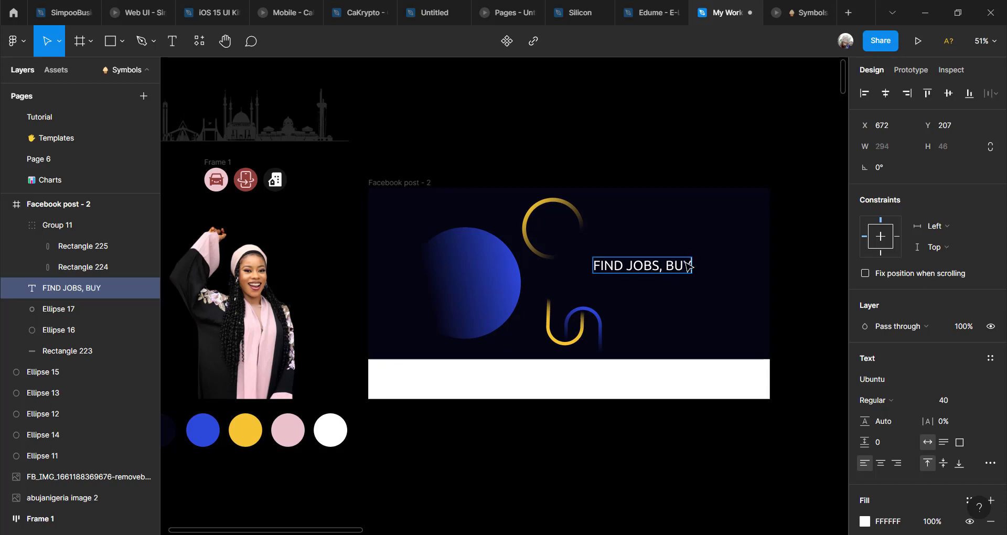
{"action": "type", "text": ", SELL A"}
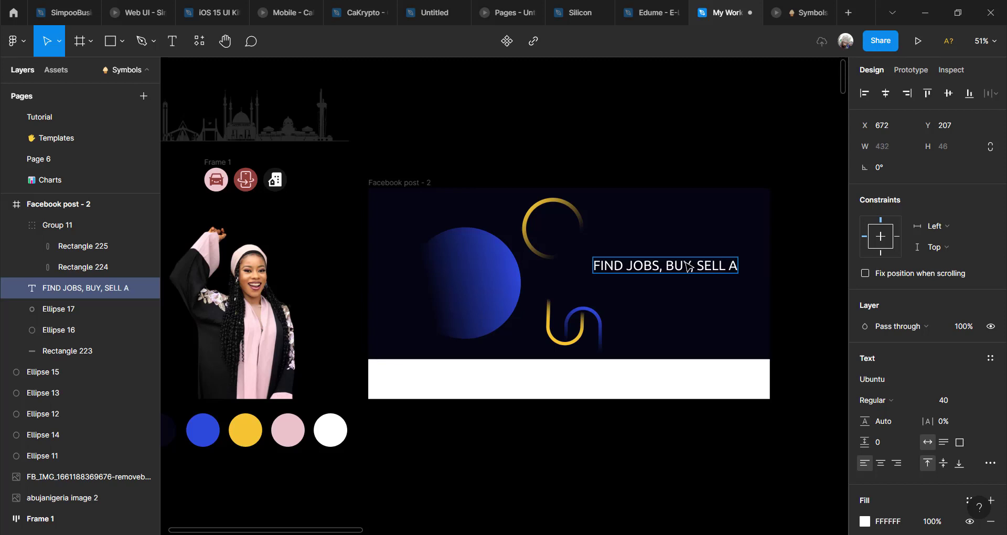
{"action": "type", "text": "N"}
{"action": "key", "text": "BackSpace"}
{"action": "key", "text": "BackSpace"}
{"action": "type", "text": "& SWAP"}
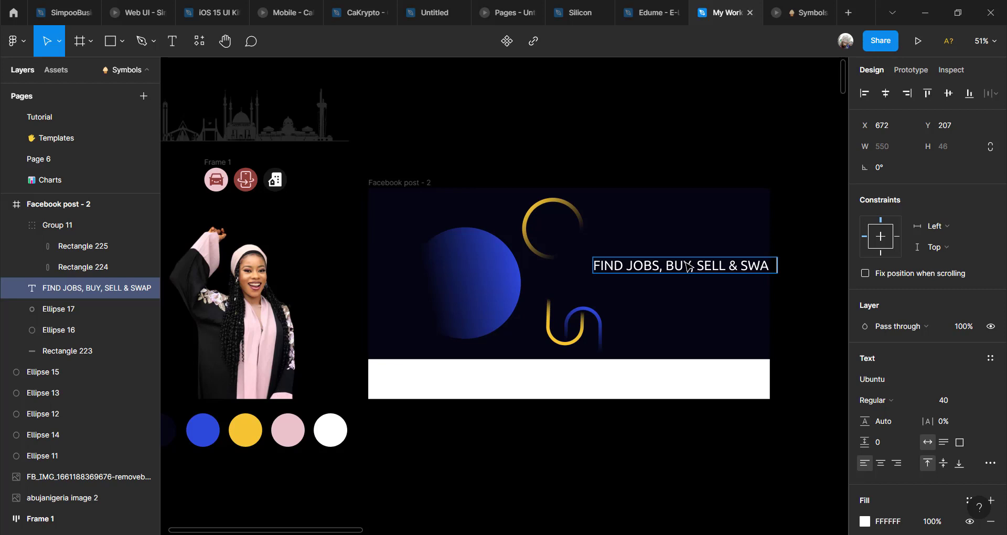
Step: Set the whole headline to font size 70 and Bold weight
{"action": "key", "text": "ctrl+a"}
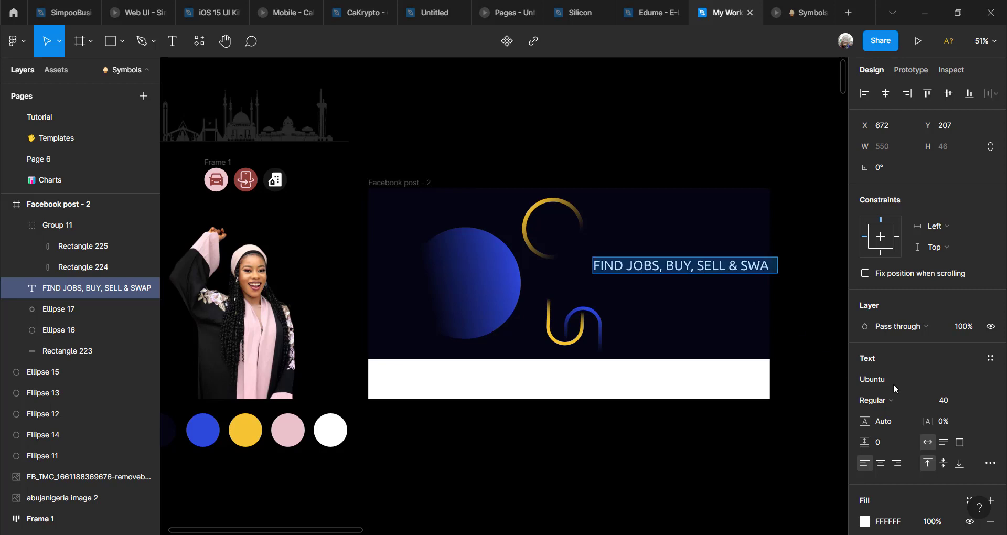
{"action": "left_click", "coordinate": [977, 400]}
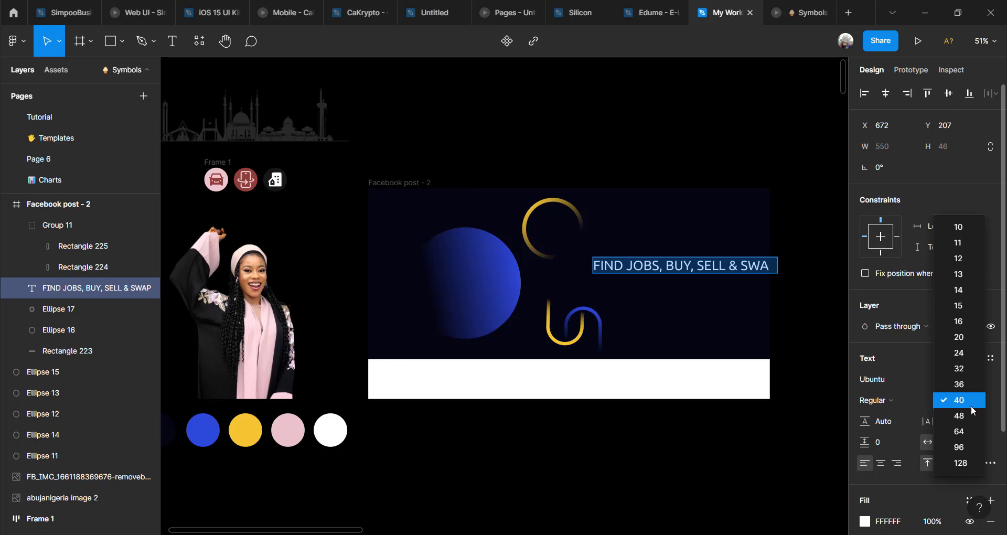
{"action": "left_click", "coordinate": [971, 405]}
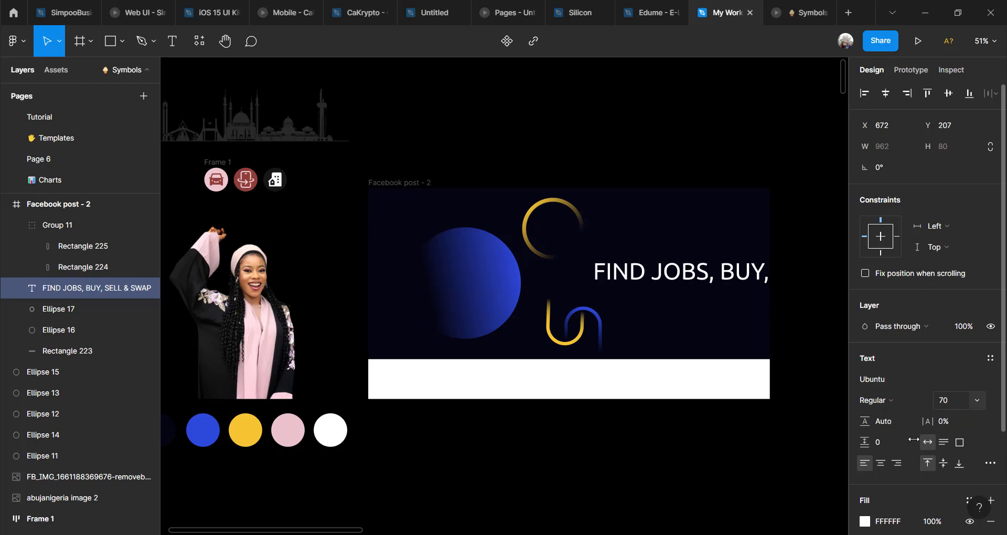
{"action": "left_click", "coordinate": [900, 402]}
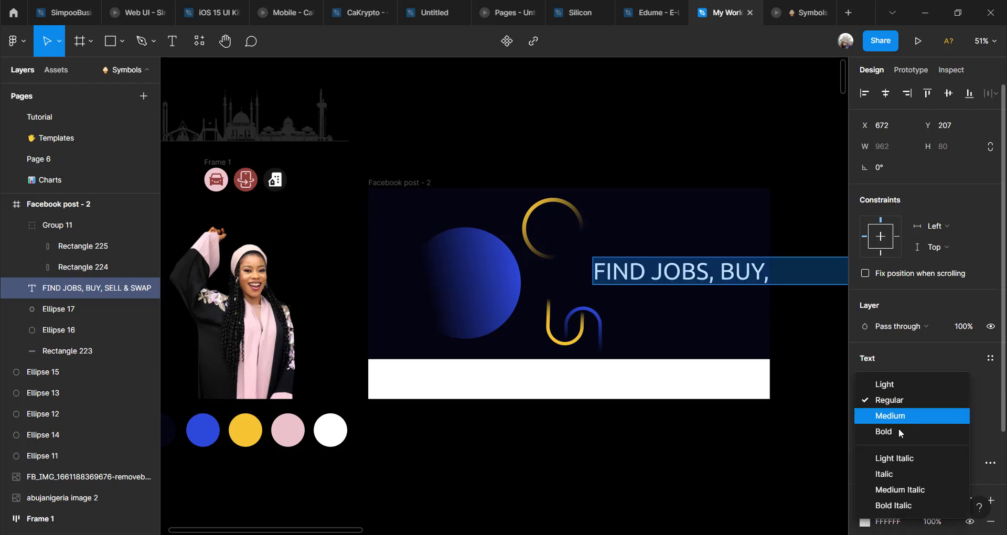
{"action": "left_click", "coordinate": [894, 428]}
Step: Break the headline into two lines before "SELL" and move it to about X 552, Y 137 in the frame
{"action": "left_click_drag", "start_coordinate": [717, 277], "coordinate": [659, 266]}
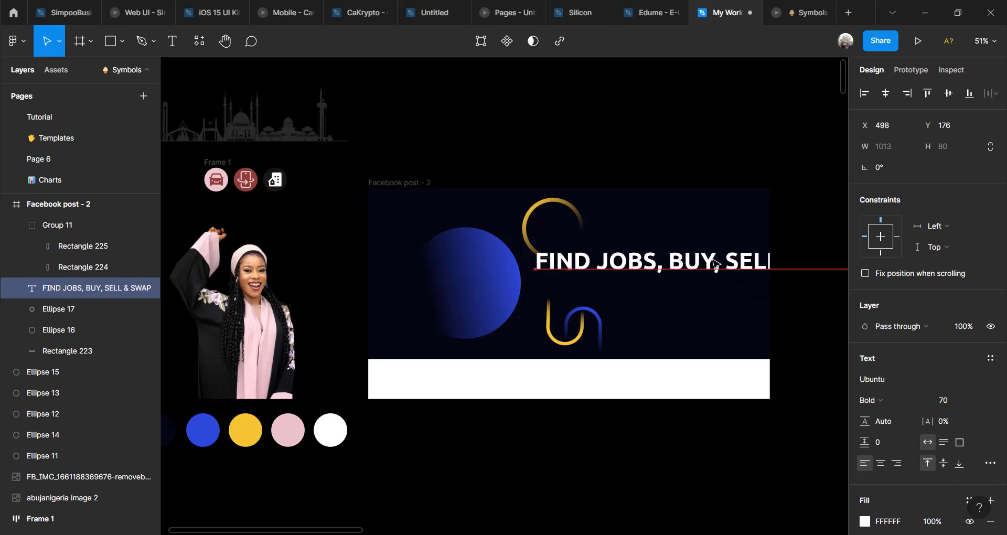
{"action": "double_click", "coordinate": [728, 261]}
{"action": "left_click", "coordinate": [729, 262]}
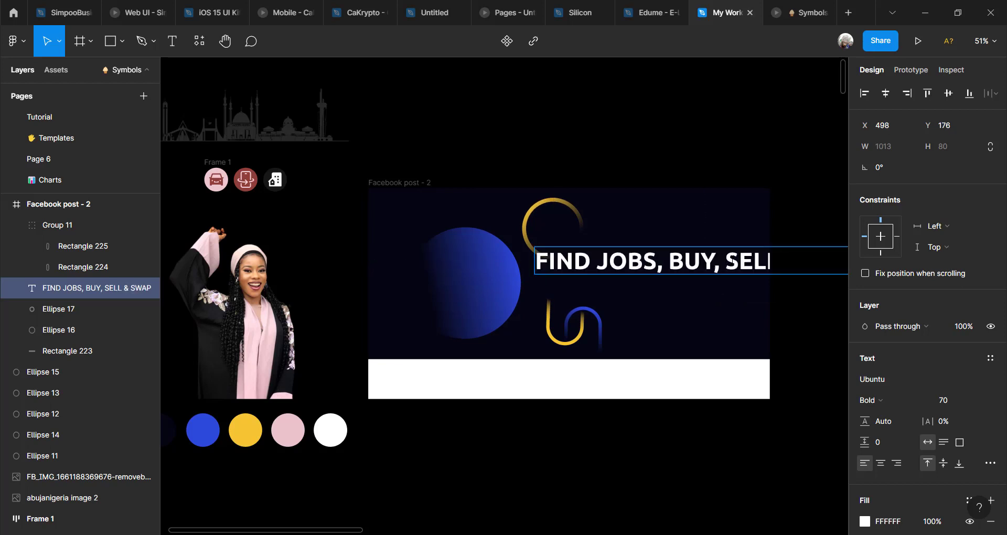
{"action": "key", "text": "Return"}
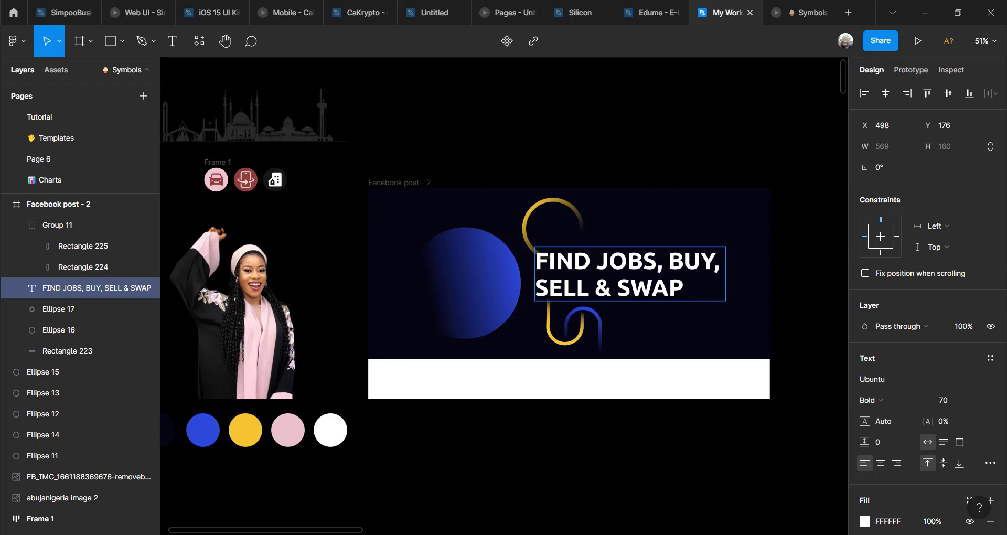
{"action": "key", "text": "Escape"}
{"action": "left_click_drag", "start_coordinate": [673, 275], "coordinate": [692, 262]}
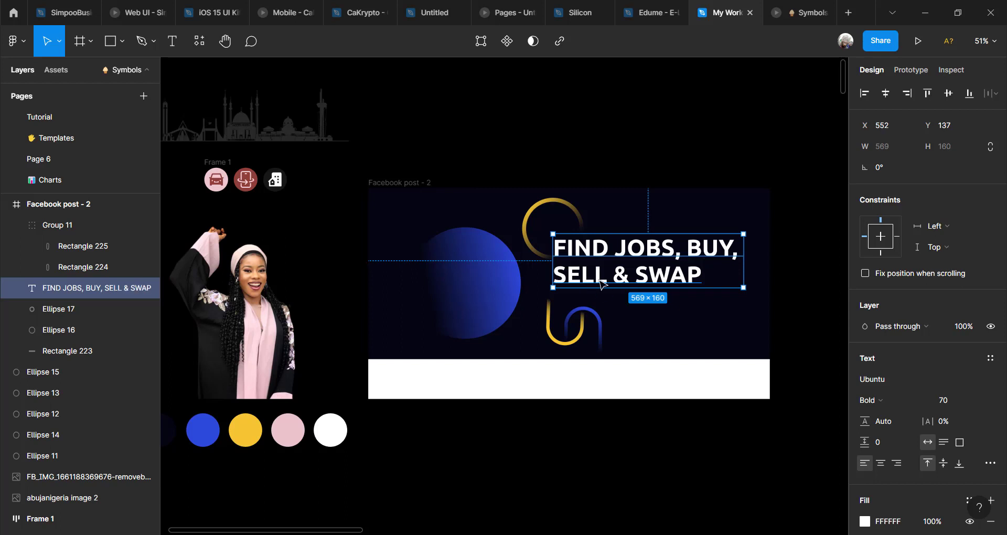
Step: Insert ", RENT" after "SELL" so the second headline line reads "SELL, RENT & SWAP"
{"action": "double_click", "coordinate": [615, 279]}
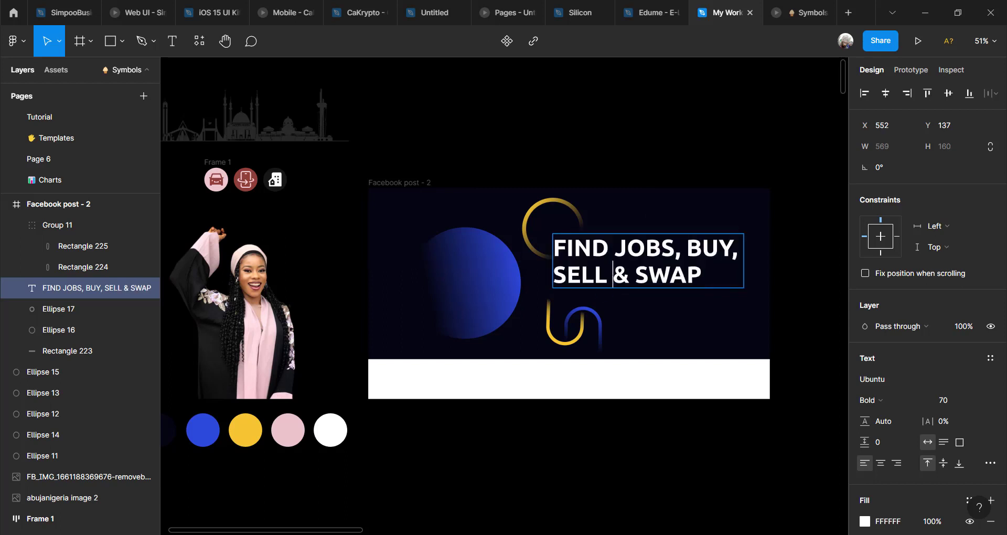
{"action": "type", "text": ", rENT"}
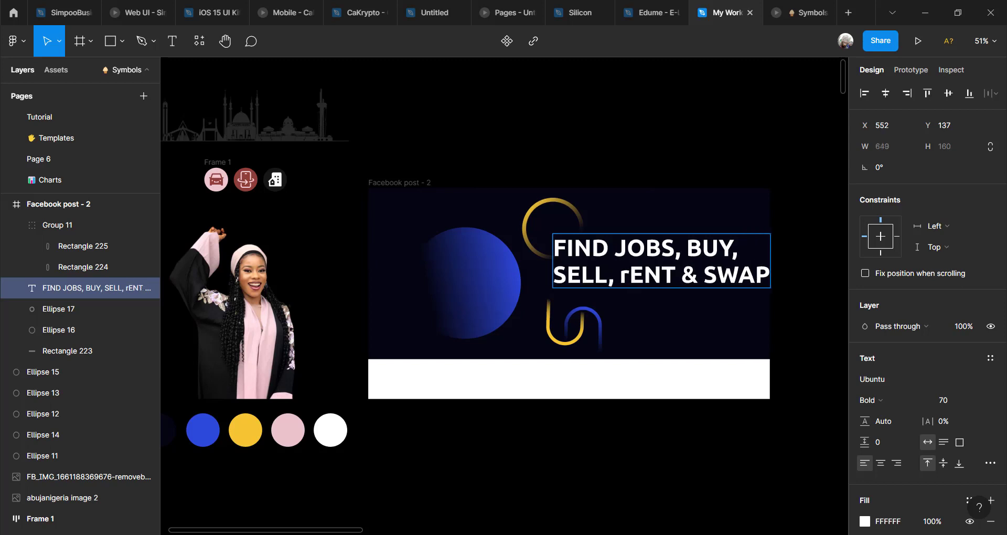
{"action": "key", "text": "BackSpace"}
{"action": "type", "text": "R"}
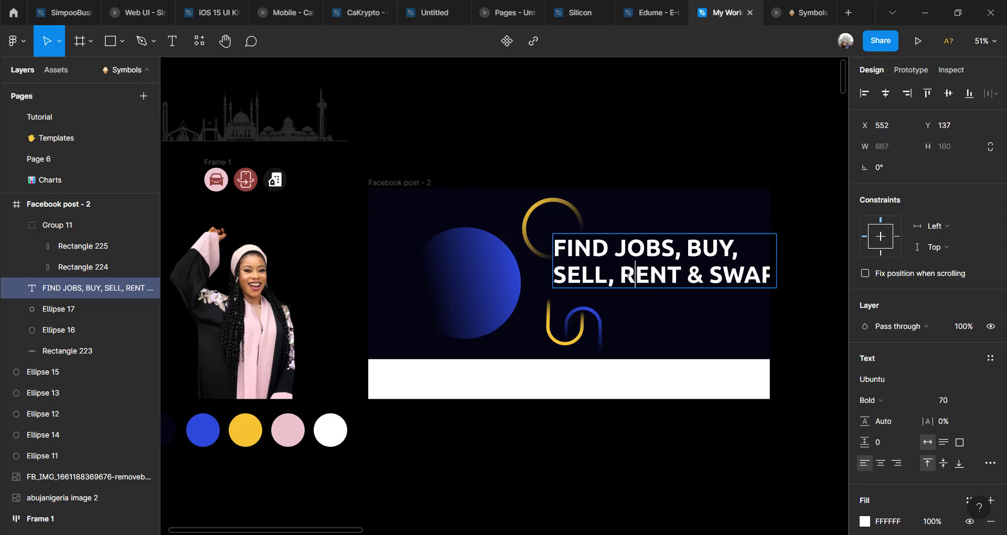
Step: Set the font size of the words "RENT & SWAP" to 60
{"action": "left_click_drag", "start_coordinate": [621, 275], "coordinate": [774, 275]}
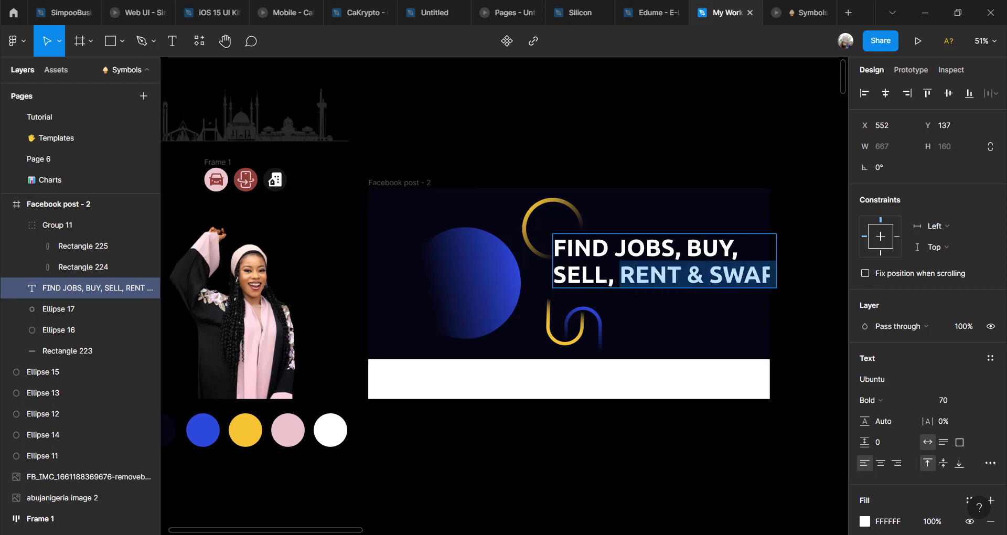
{"action": "left_click", "coordinate": [955, 405]}
{"action": "type", "text": "60"}
{"action": "key", "text": "Return"}
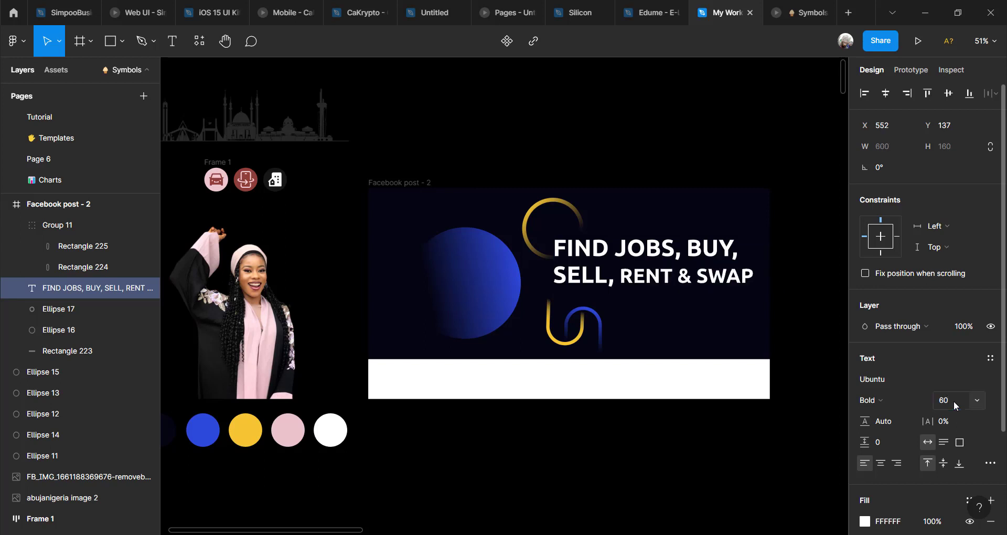
Step: Try font size 50 on "RENT & SWAP", restore it to 60 and leave text editing
{"action": "left_click", "coordinate": [955, 404]}
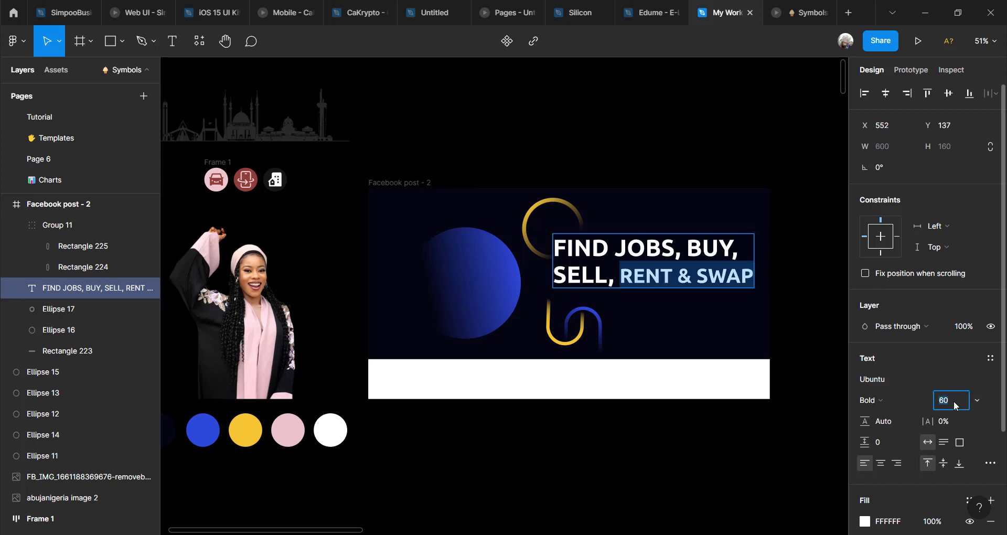
{"action": "key", "text": "Return"}
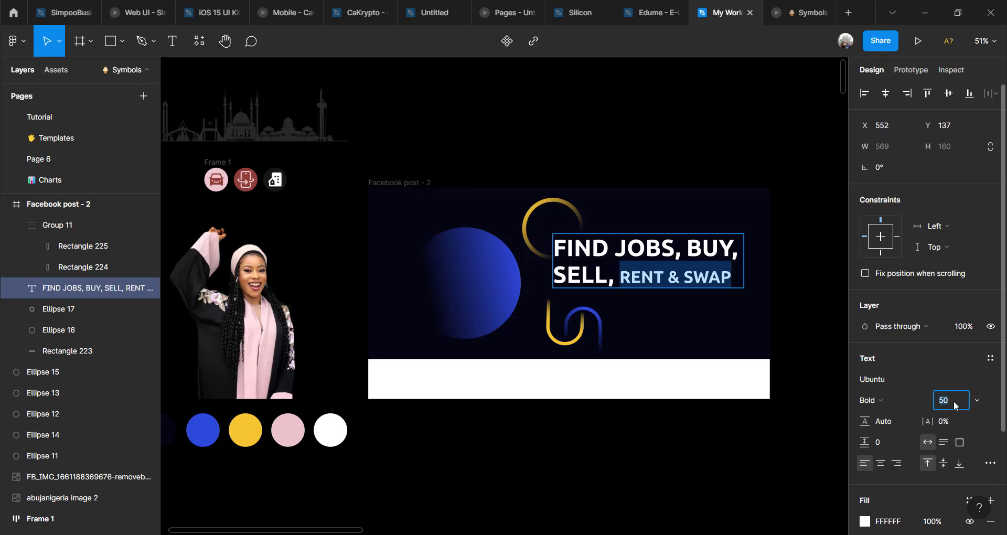
{"action": "key", "text": "Return"}
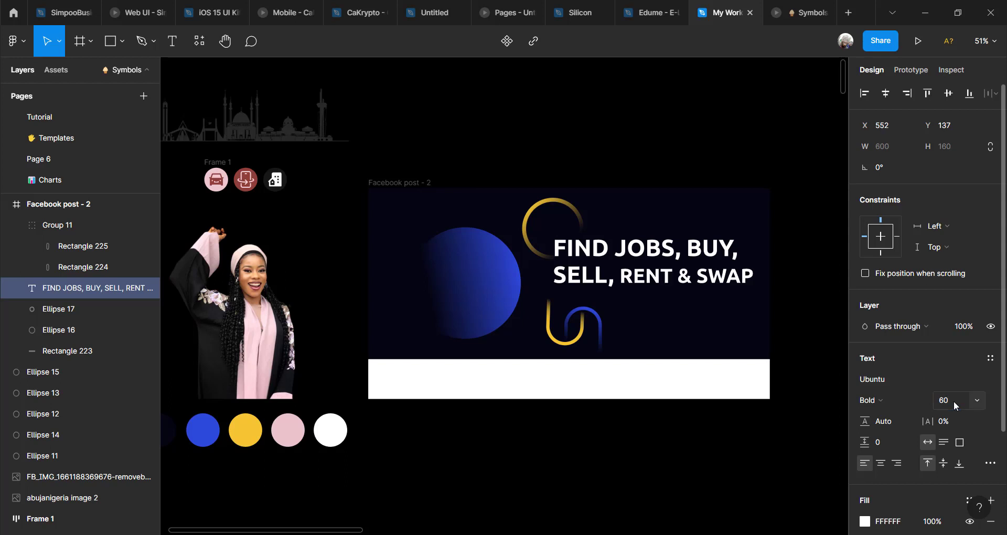
{"action": "key", "text": "Escape"}
{"action": "key", "text": "Escape"}
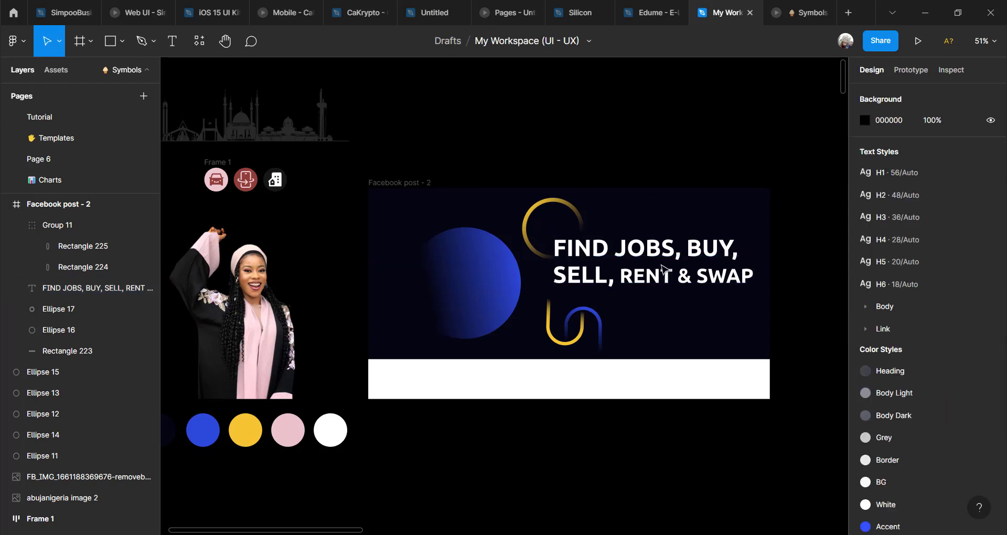
Step: Move the two-line headline to about X 530, Y 123 in the frame
{"action": "double_click", "coordinate": [651, 268]}
{"action": "key", "text": "Escape"}
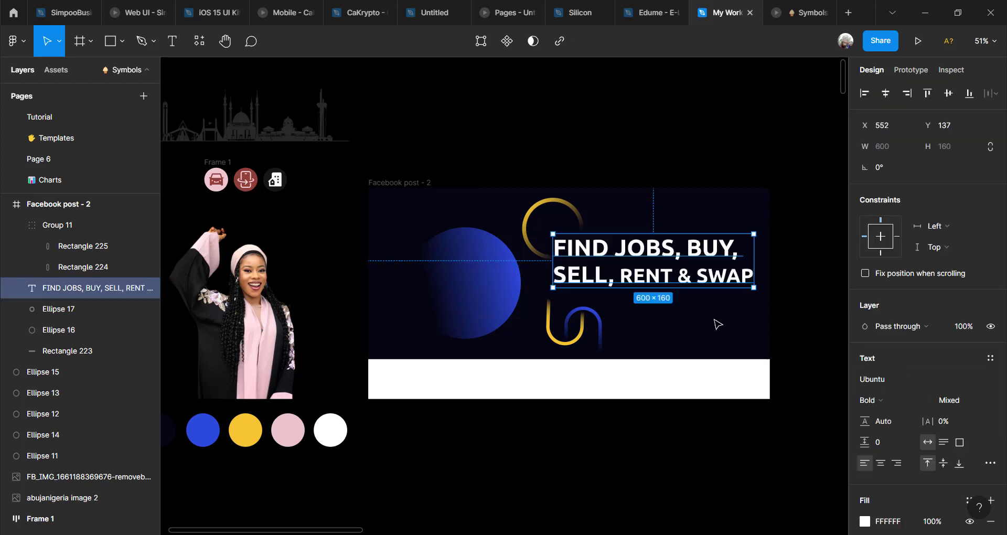
{"action": "key", "text": "Escape"}
{"action": "left_click", "coordinate": [666, 272]}
{"action": "left_click_drag", "start_coordinate": [665, 272], "coordinate": [653, 265]}
{"action": "scroll", "coordinate": [671, 338], "scroll_direction": "up", "scroll_amount": 3}
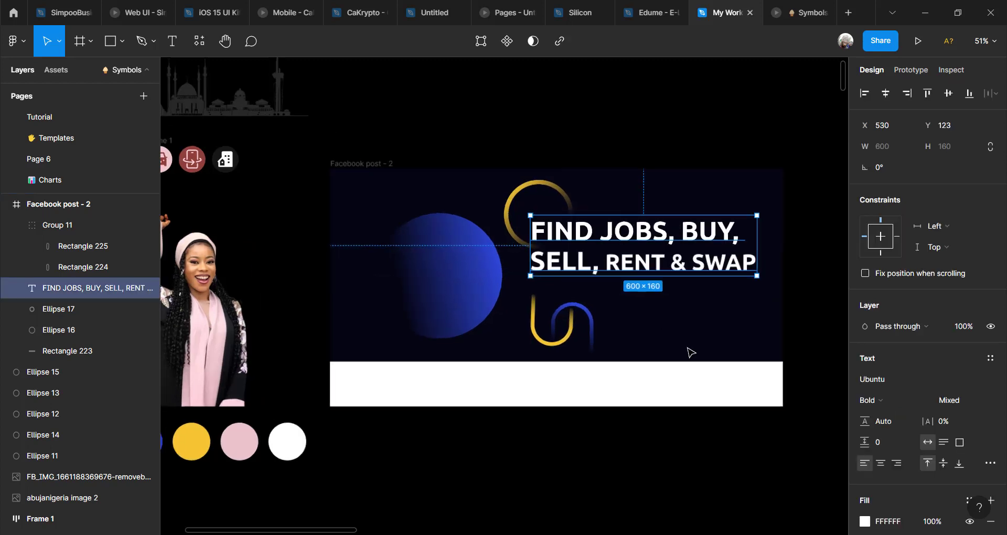
Step: Shrink the yellow ring to about 169 × 169 beside the headline's start and move the interlocking group to about X 498, Y 145
{"action": "left_click_drag", "start_coordinate": [505, 179], "coordinate": [562, 193]}
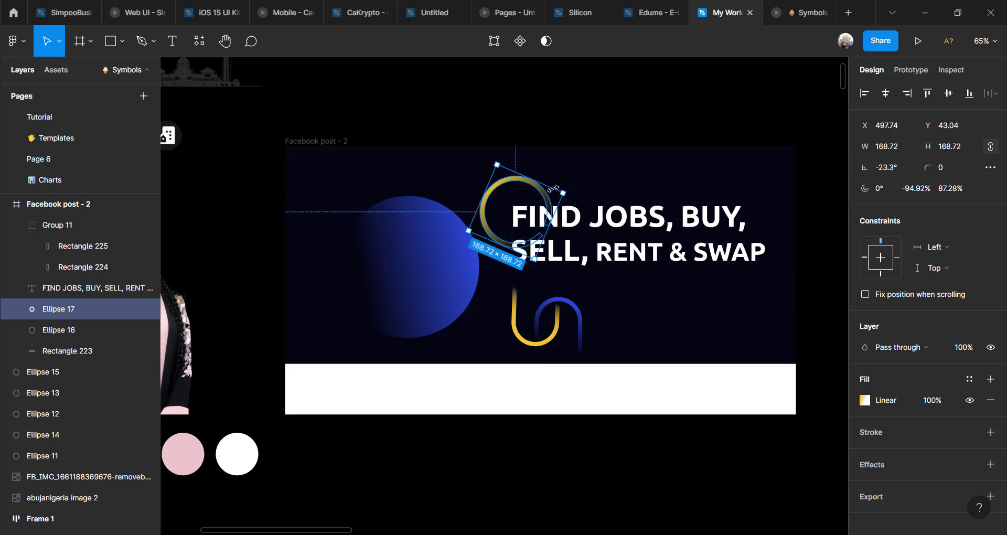
{"action": "left_click_drag", "start_coordinate": [501, 190], "coordinate": [516, 188]}
{"action": "mouse_move", "coordinate": [557, 329]}
{"action": "left_mouse_down"}
{"action": "mouse_move", "coordinate": [546, 325]}
{"action": "mouse_move", "coordinate": [577, 323]}
{"action": "mouse_move", "coordinate": [549, 325]}
{"action": "left_mouse_up"}
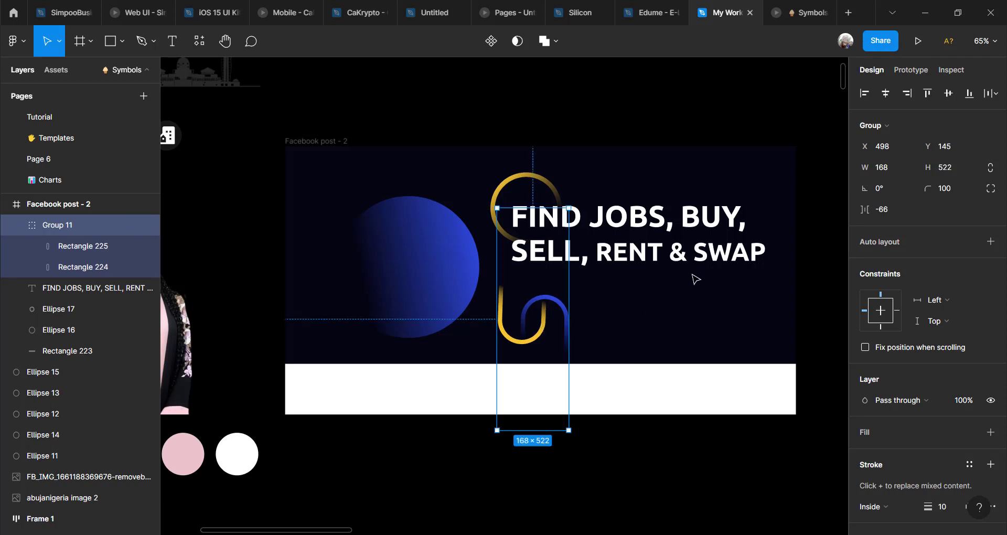
Step: Duplicate the yellow U-shaped arch inside the group and place the copy across the frame's top edge at about X 424, Y 120
{"action": "scroll", "coordinate": [713, 319], "scroll_direction": "down", "scroll_amount": 2}
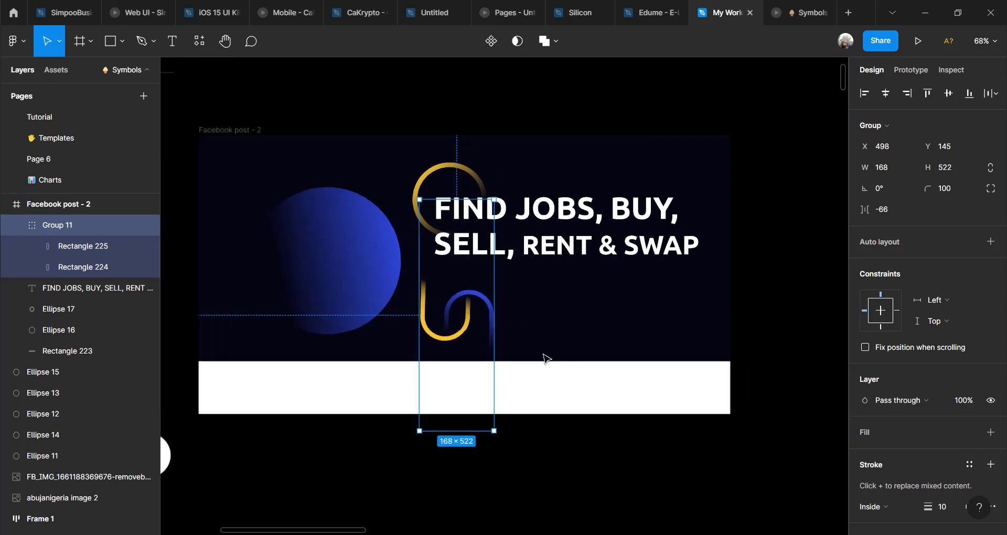
{"action": "double_click", "coordinate": [437, 329]}
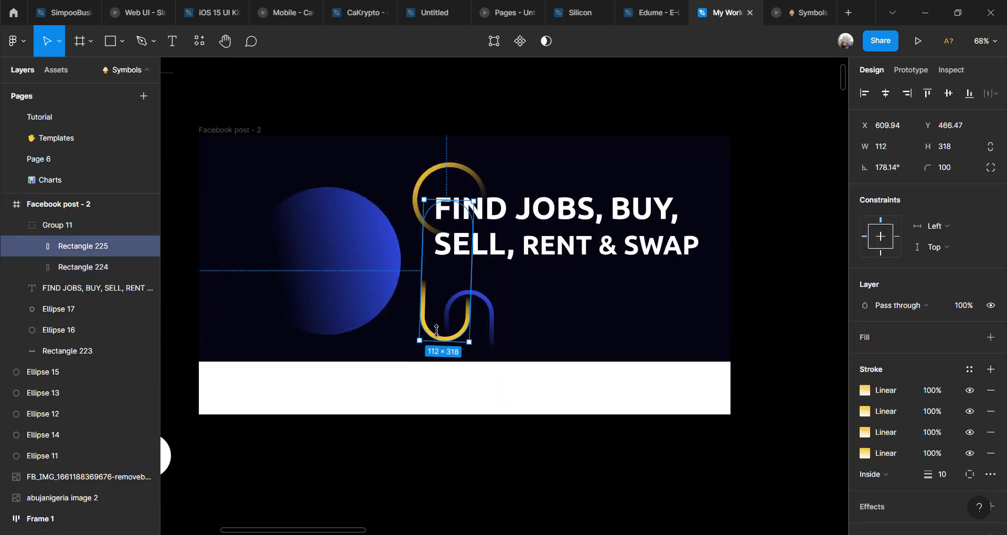
{"action": "key", "text": "ctrl+d"}
{"action": "left_click_drag", "start_coordinate": [438, 336], "coordinate": [356, 184]}
{"action": "scroll", "coordinate": [367, 180], "scroll_direction": "up", "scroll_amount": 1}
{"action": "scroll", "coordinate": [366, 178], "scroll_direction": "up", "scroll_amount": 2}
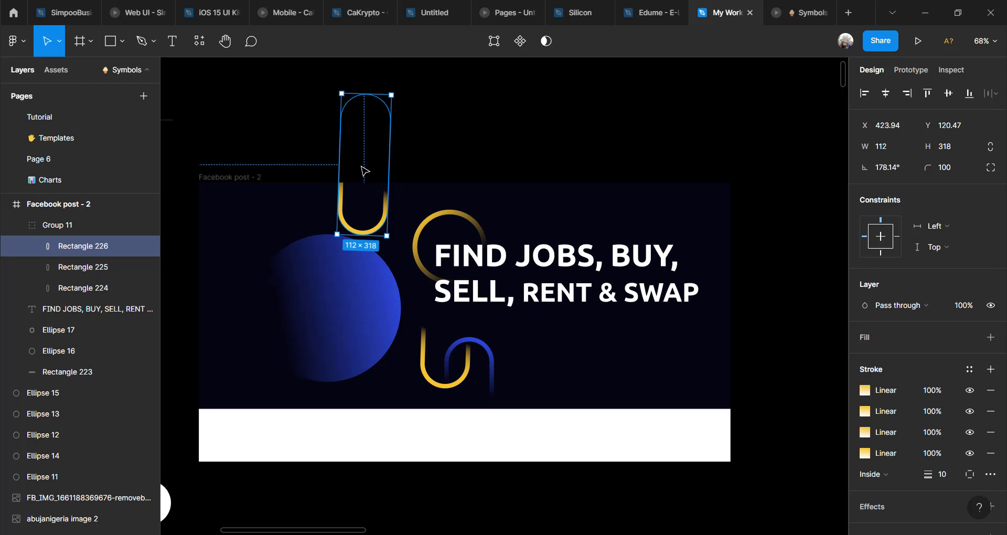
Step: Rotate the copied arch to about 91.5°, stretch its height to about 417, and position it at about X 234, Y 46
{"action": "left_click_drag", "start_coordinate": [333, 135], "coordinate": [446, 153]}
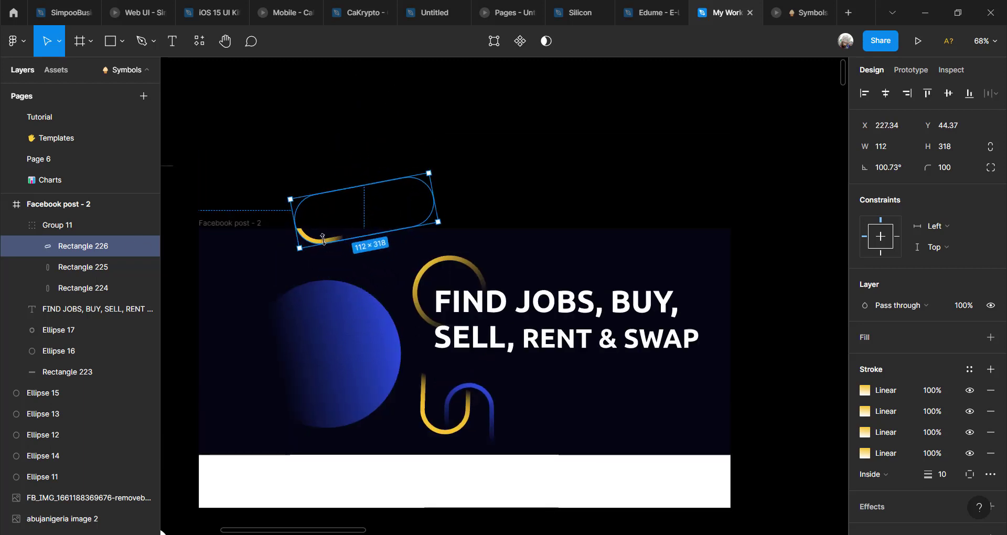
{"action": "left_click_drag", "start_coordinate": [323, 239], "coordinate": [267, 245]}
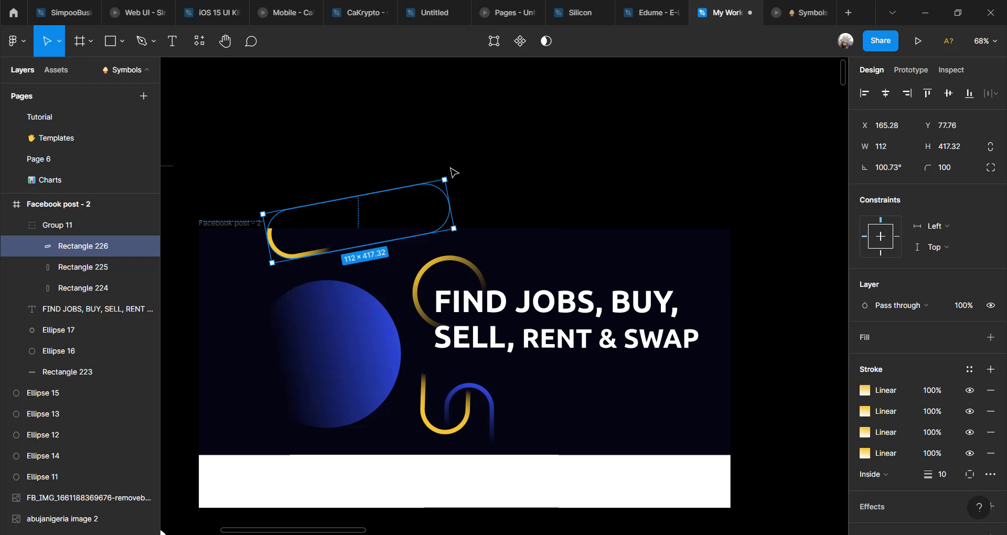
{"action": "left_click_drag", "start_coordinate": [452, 175], "coordinate": [460, 190]}
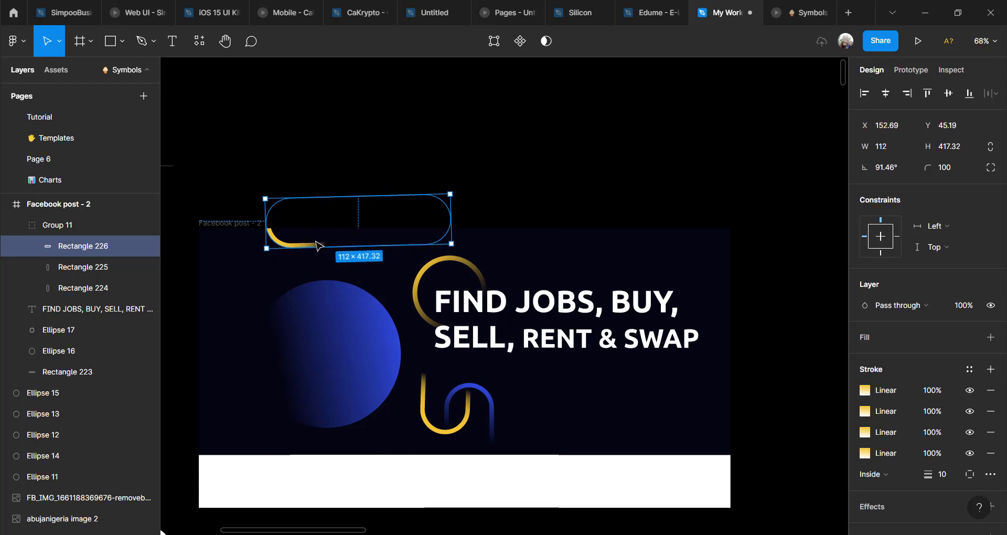
{"action": "left_click_drag", "start_coordinate": [317, 245], "coordinate": [353, 244]}
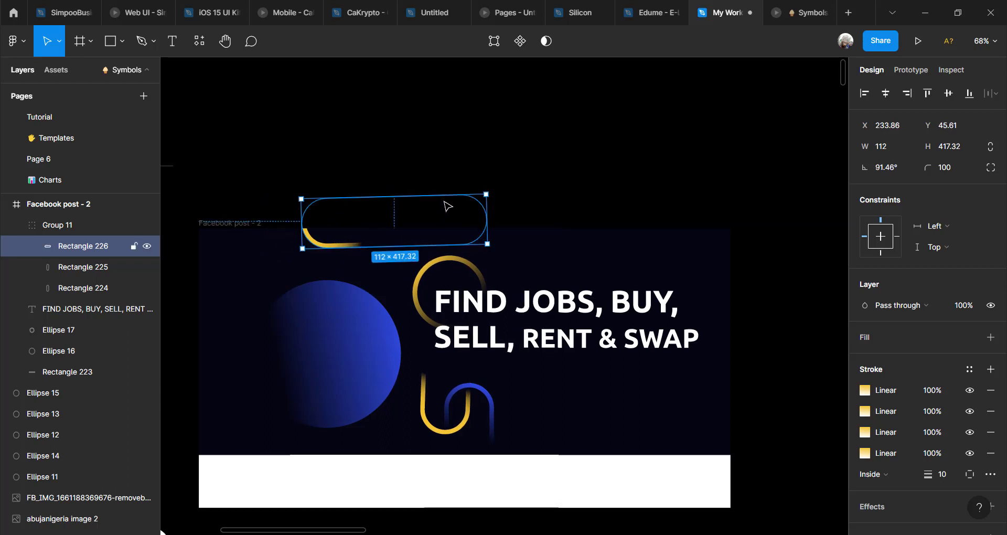
Step: Remove three of the stacked gradient strokes from the copied yellow arch, leaving a single one
{"action": "left_click", "coordinate": [990, 390]}
{"action": "left_click", "coordinate": [990, 392]}
{"action": "left_click", "coordinate": [991, 392]}
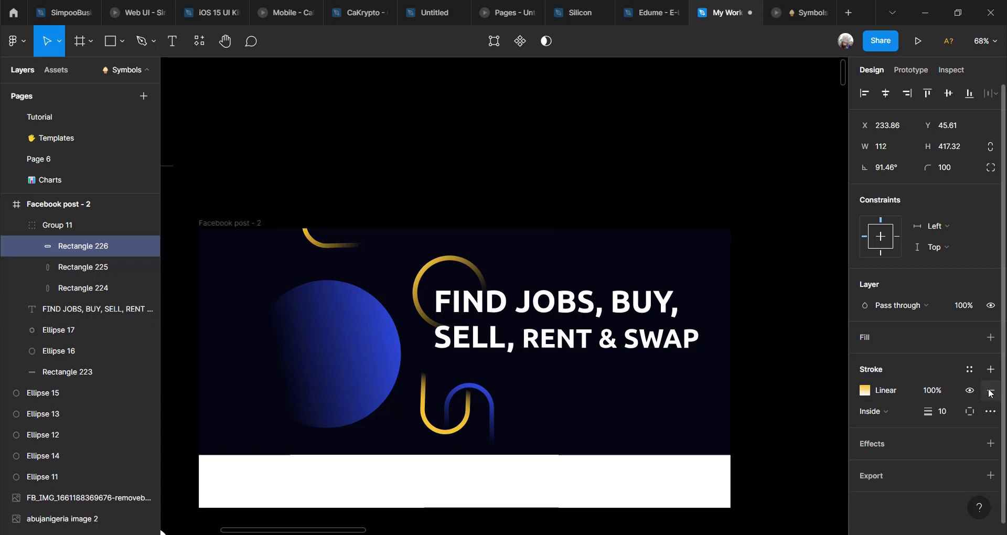
Step: Recolour the copied arch's opaque gradient stop with the palette's pink, E9C4CA
{"action": "left_click", "coordinate": [865, 391]}
{"action": "left_click", "coordinate": [708, 177]}
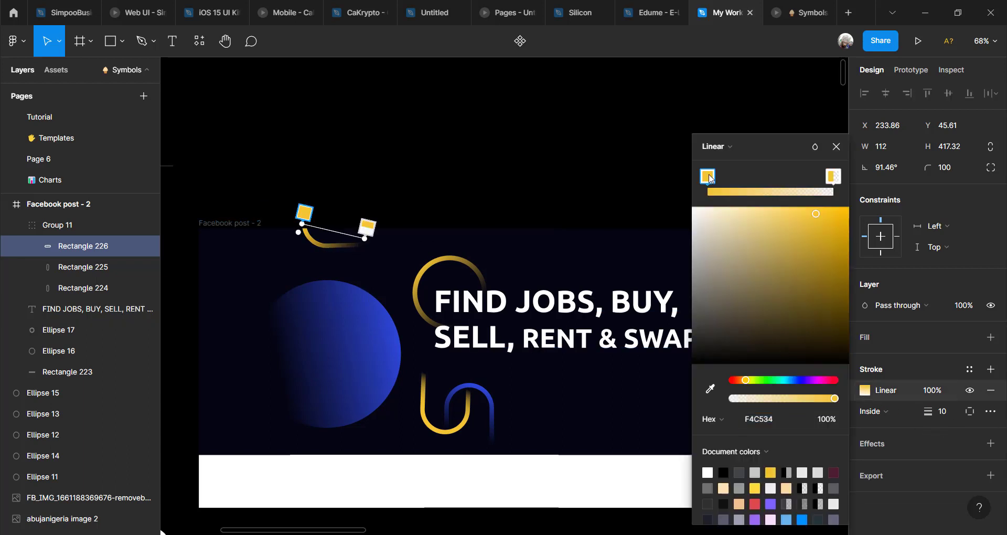
{"action": "left_click", "coordinate": [710, 389]}
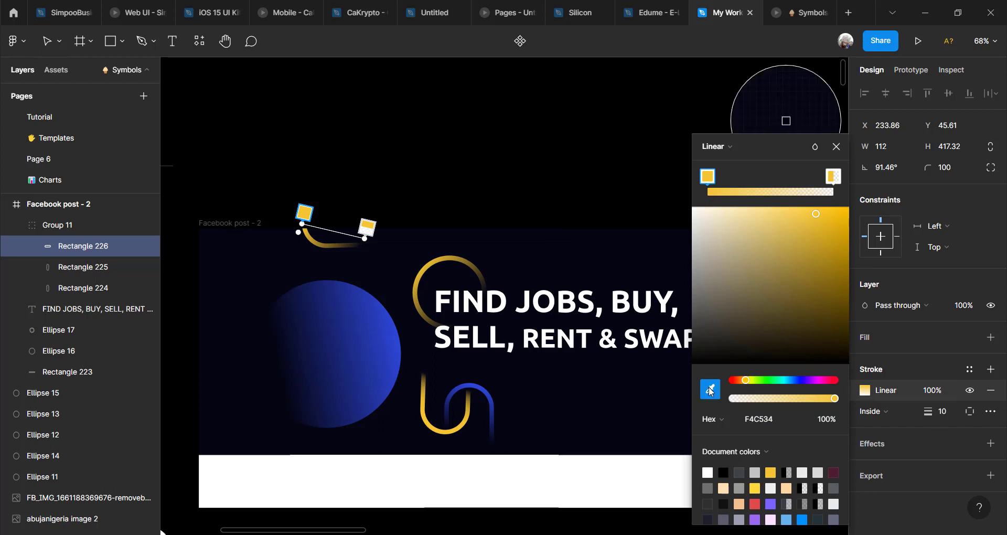
{"action": "scroll", "coordinate": [513, 219], "scroll_direction": "down", "scroll_amount": 5}
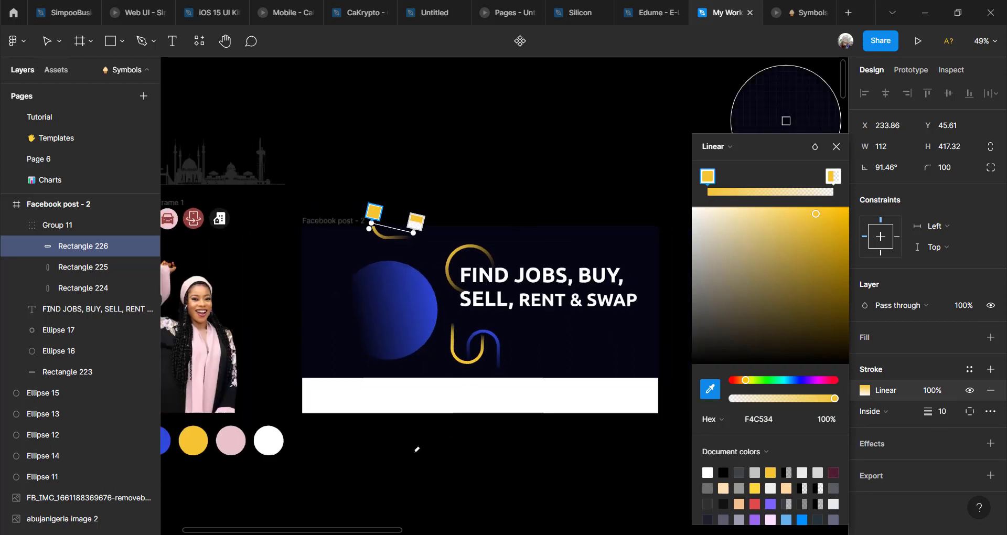
{"action": "left_click", "coordinate": [240, 441]}
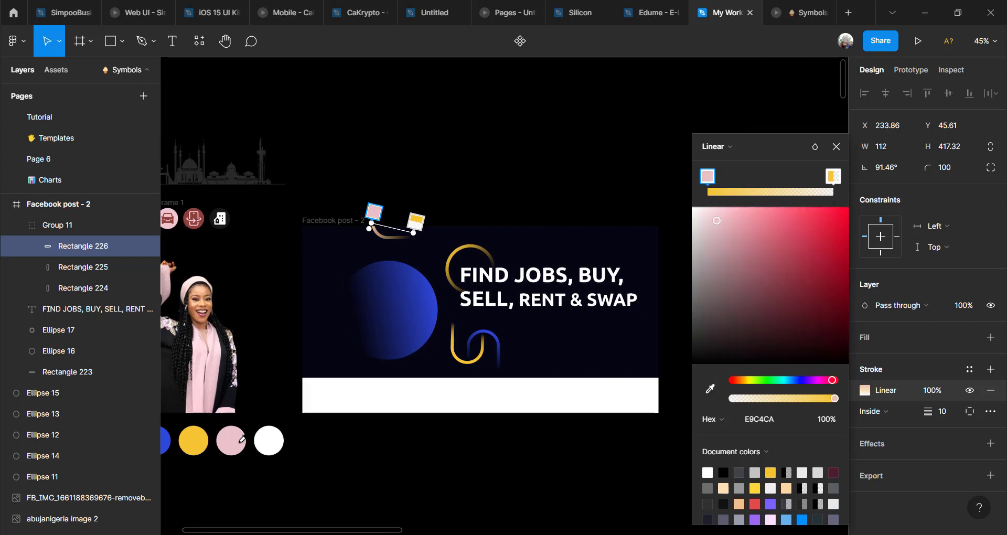
Step: Resample the arch's other gradient stop from the yellow palette circle, F4C534, and set its opacity to 0%
{"action": "left_click", "coordinate": [834, 178]}
{"action": "left_click", "coordinate": [711, 388]}
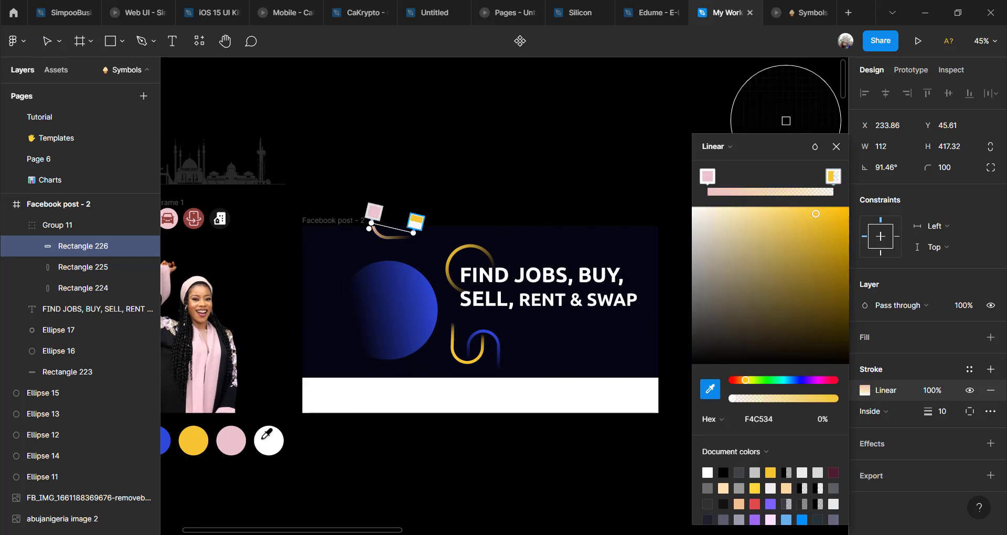
{"action": "left_click", "coordinate": [192, 439]}
{"action": "left_click", "coordinate": [765, 398]}
{"action": "left_click_drag", "start_coordinate": [763, 399], "coordinate": [695, 397]}
{"action": "key", "text": "Escape"}
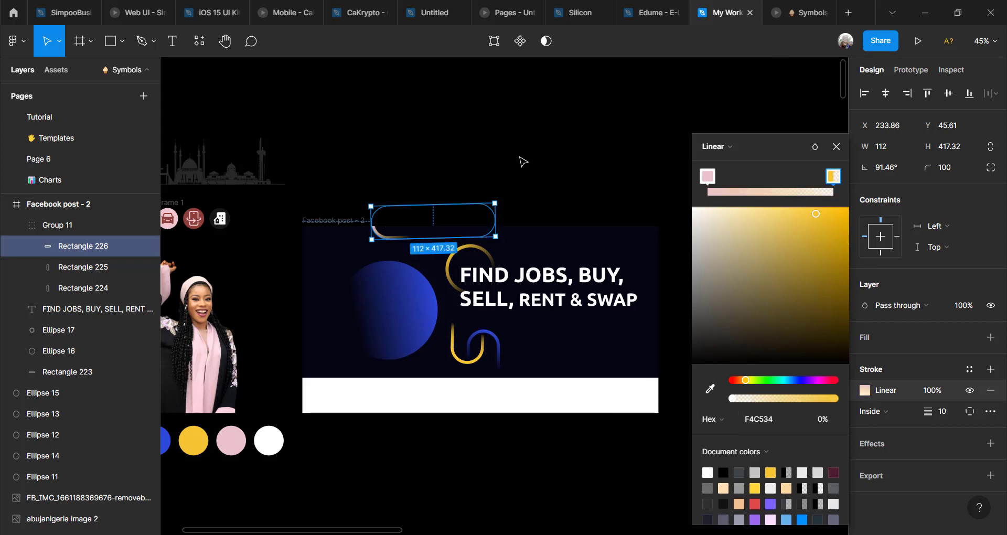
{"action": "key", "text": "Escape"}
Step: Draw a bar of about 250 × 28 under the words "RENT & SWAP" and set its corner radius to 50
{"action": "scroll", "coordinate": [514, 312], "scroll_direction": "up", "scroll_amount": 3}
{"action": "scroll", "coordinate": [515, 310], "scroll_direction": "up", "scroll_amount": 1}
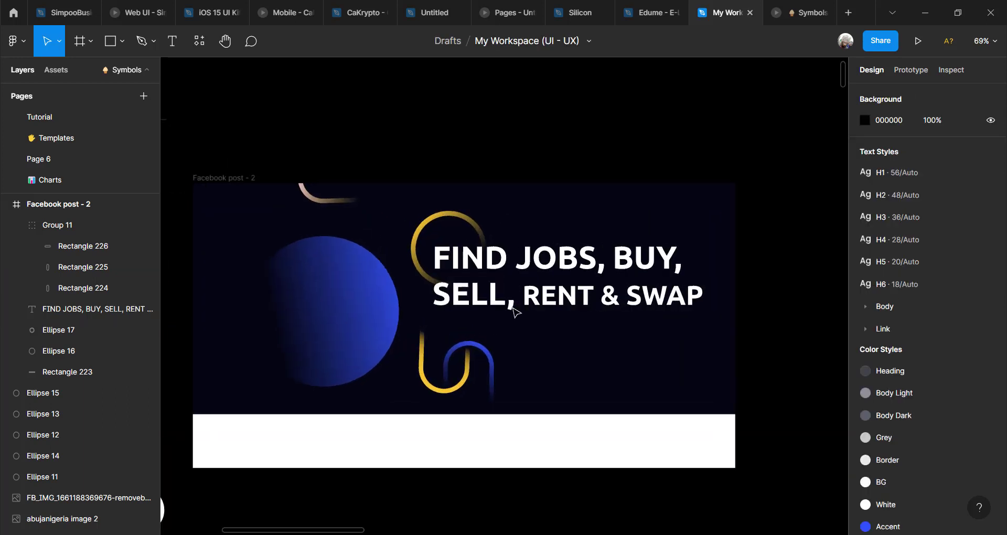
{"action": "scroll", "coordinate": [513, 292], "scroll_direction": "down", "scroll_amount": 1}
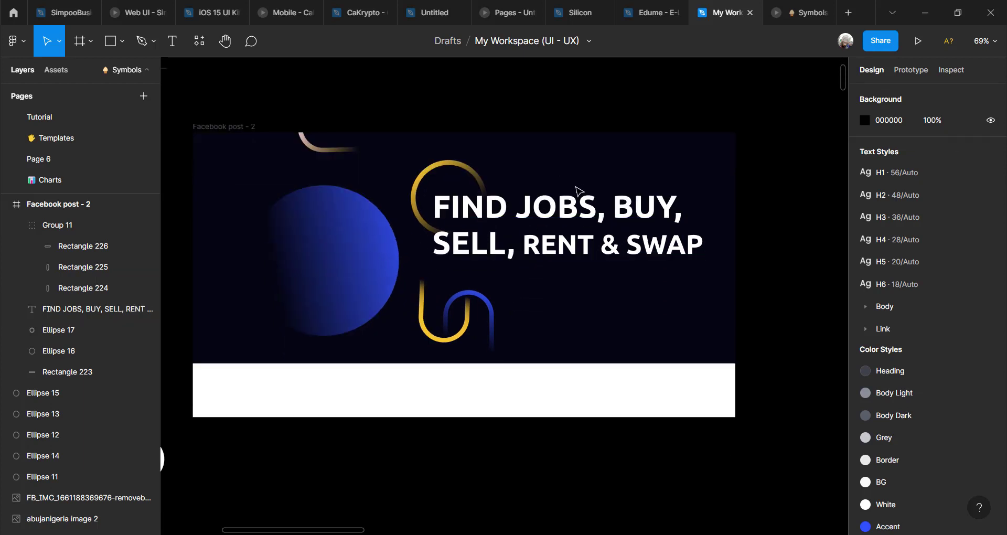
{"action": "left_click", "coordinate": [110, 42]}
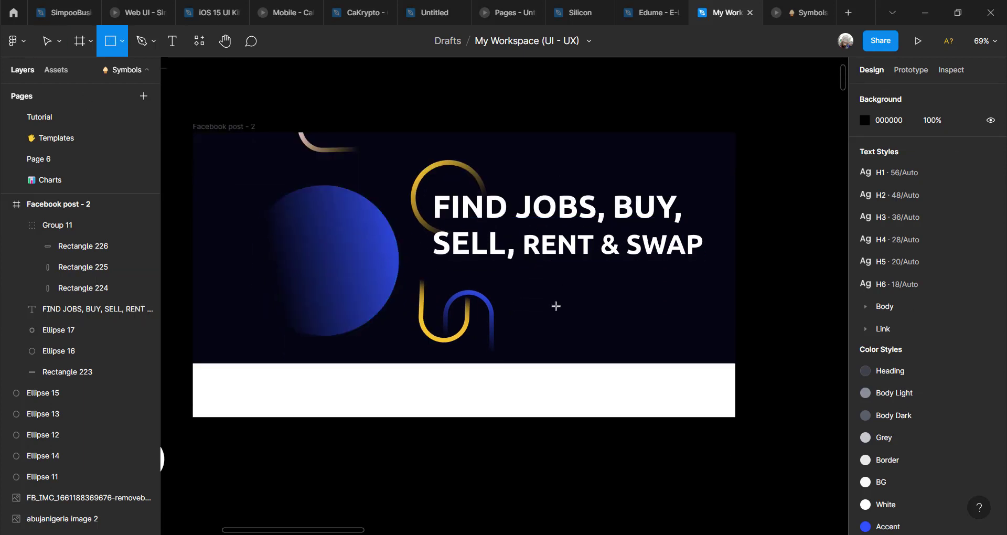
{"action": "left_click_drag", "start_coordinate": [591, 261], "coordinate": [703, 274]}
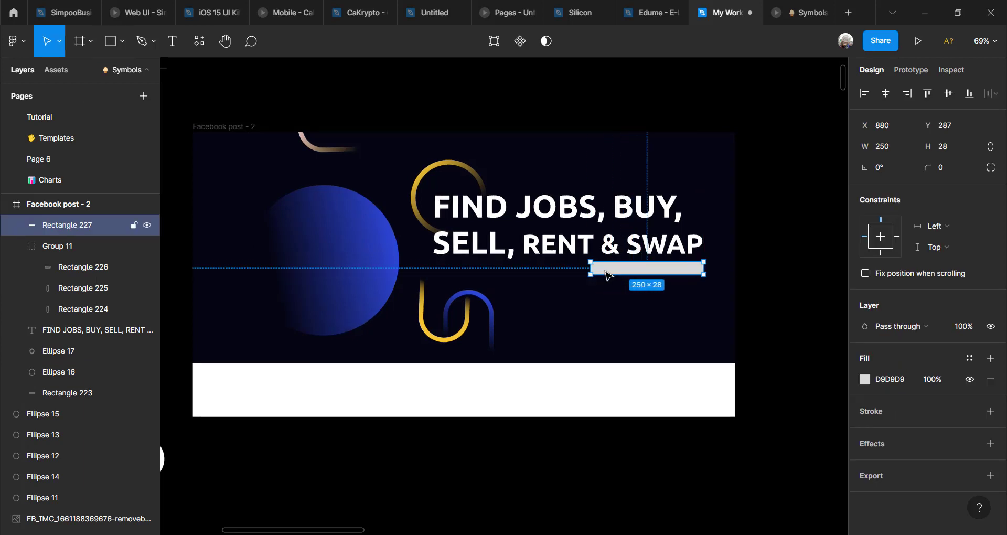
{"action": "left_click", "coordinate": [954, 168]}
{"action": "type", "text": "50"}
{"action": "key", "text": "Return"}
Step: Fill the bar with yellow F4C534 and switch the fill to a linear gradient
{"action": "left_click", "coordinate": [873, 383]}
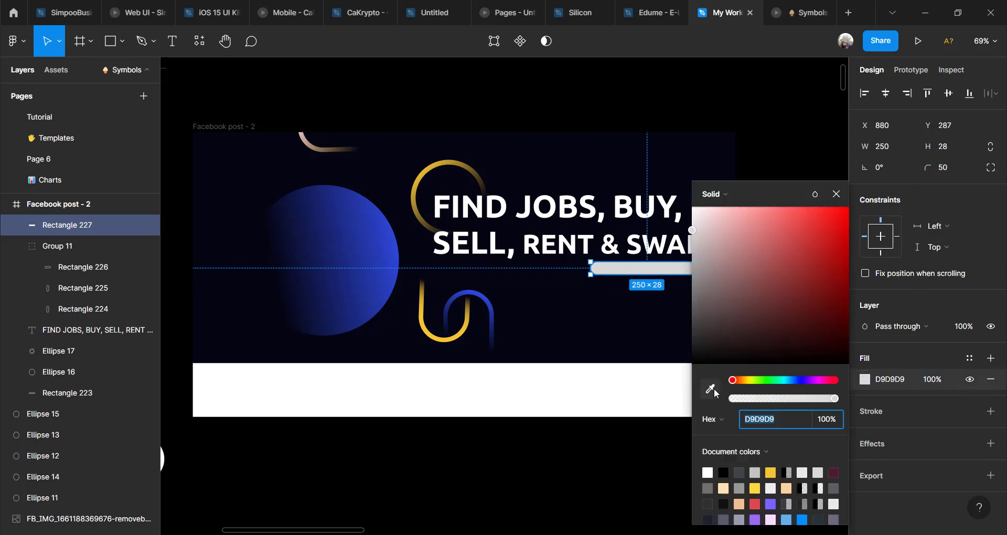
{"action": "left_click", "coordinate": [771, 473]}
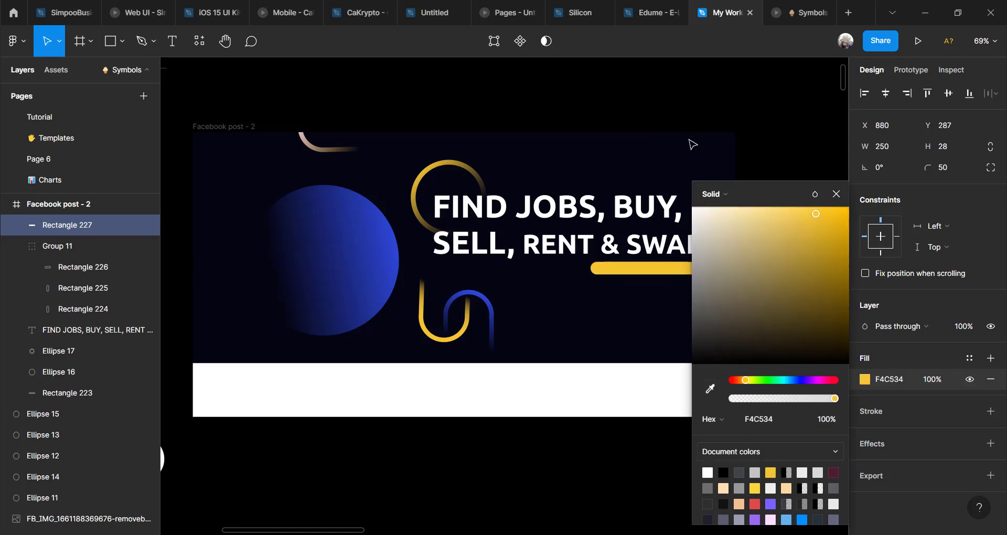
{"action": "left_click", "coordinate": [738, 196]}
{"action": "key", "text": "Return"}
{"action": "left_click", "coordinate": [791, 191]}
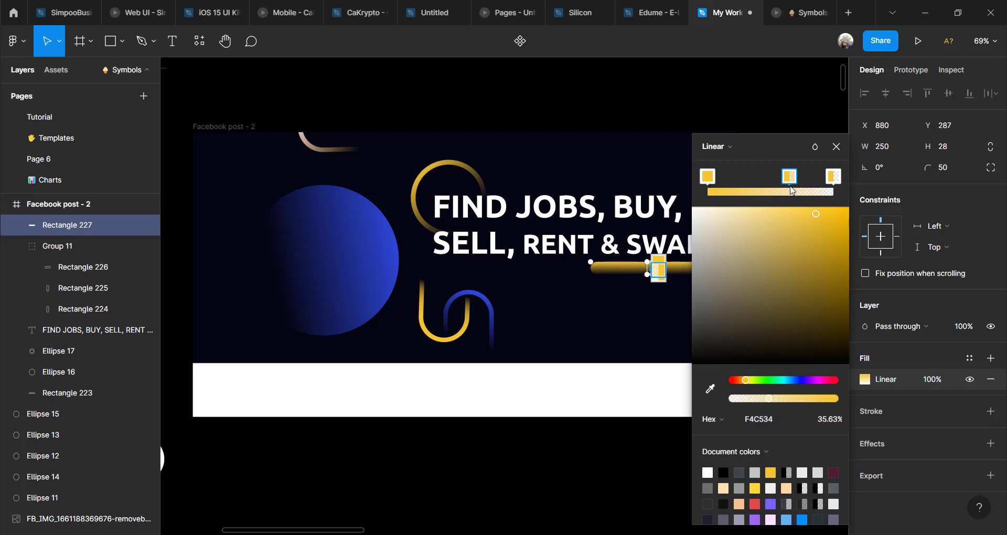
{"action": "left_click_drag", "start_coordinate": [790, 178], "coordinate": [818, 184]}
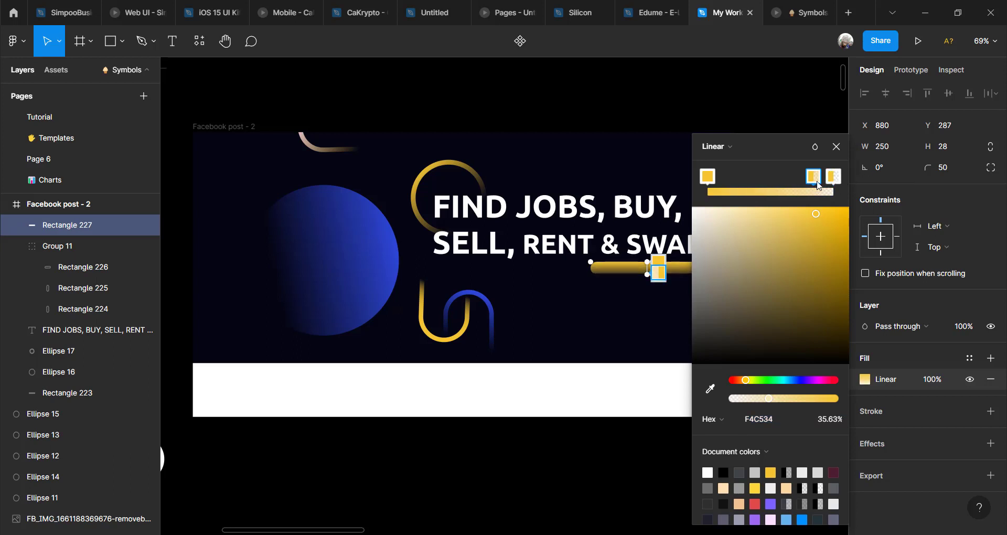
{"action": "key", "text": "Delete"}
Step: Run the bar's gradient along its length, solid yellow under the headline's end, with the transparent stop shifted slightly inward from the bar's start
{"action": "left_click_drag", "start_coordinate": [765, 139], "coordinate": [888, 142]}
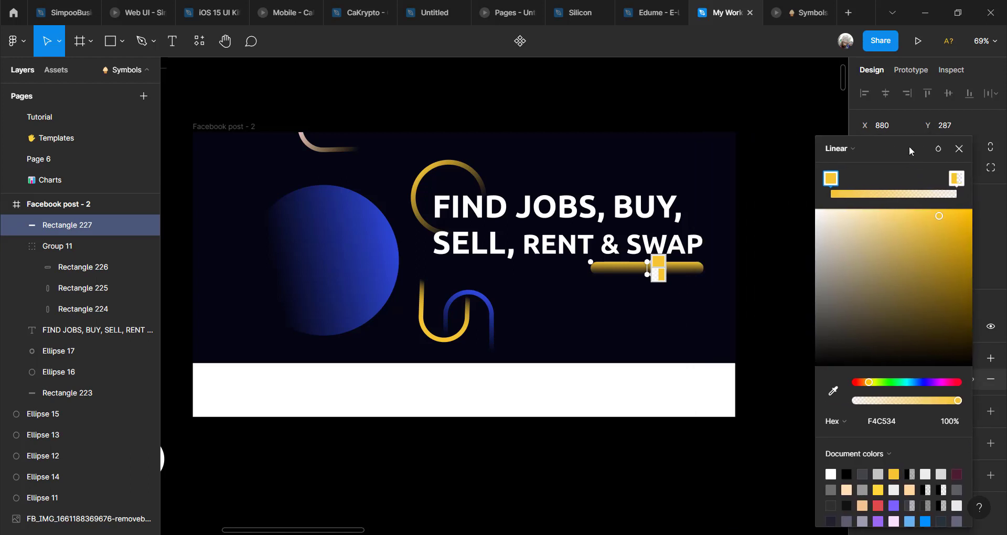
{"action": "left_click_drag", "start_coordinate": [649, 276], "coordinate": [590, 275]}
{"action": "left_click_drag", "start_coordinate": [648, 262], "coordinate": [708, 269]}
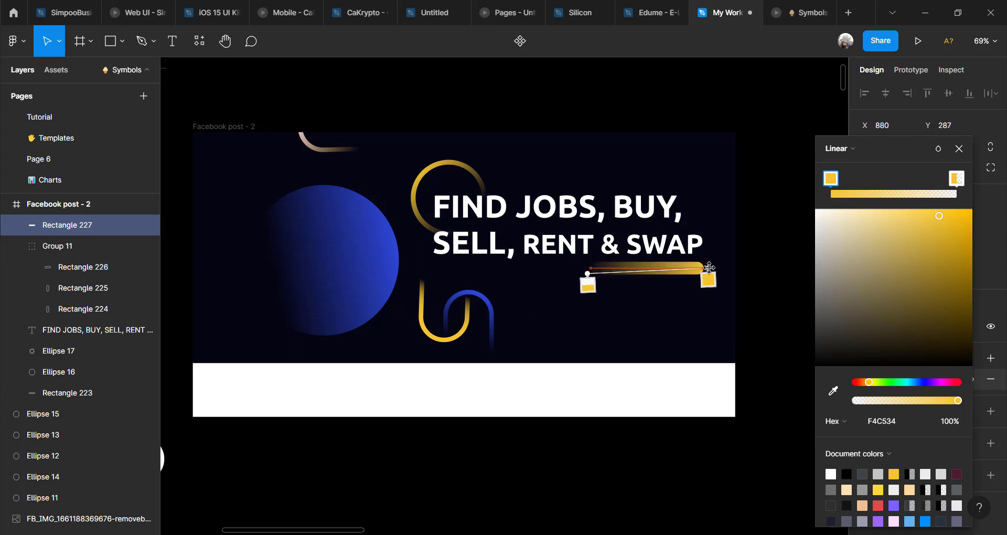
{"action": "left_click_drag", "start_coordinate": [588, 285], "coordinate": [610, 284]}
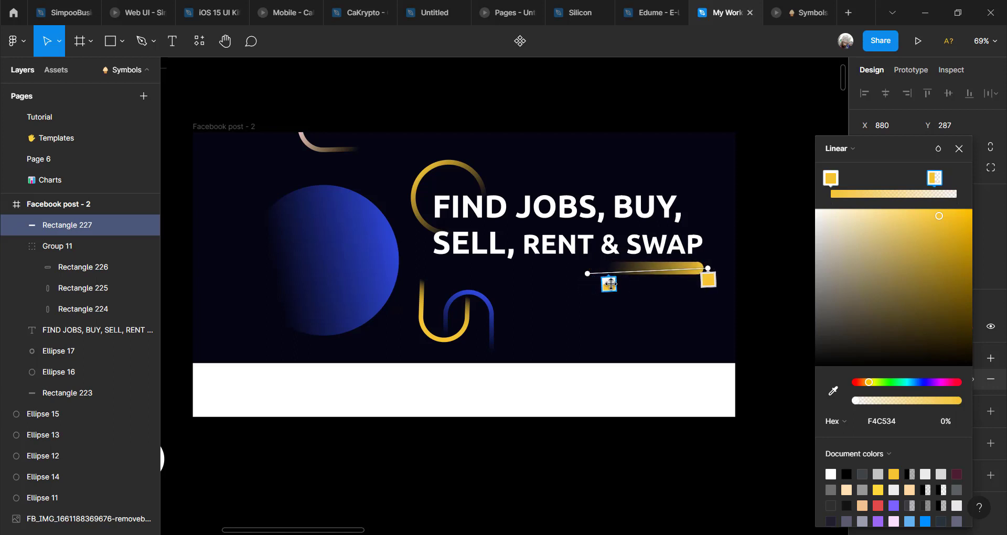
{"action": "left_click", "coordinate": [772, 196]}
Step: Thin the gradient bar to a height of 16 and nudge it slightly closer to the headline
{"action": "scroll", "coordinate": [651, 314], "scroll_direction": "up", "scroll_amount": 5}
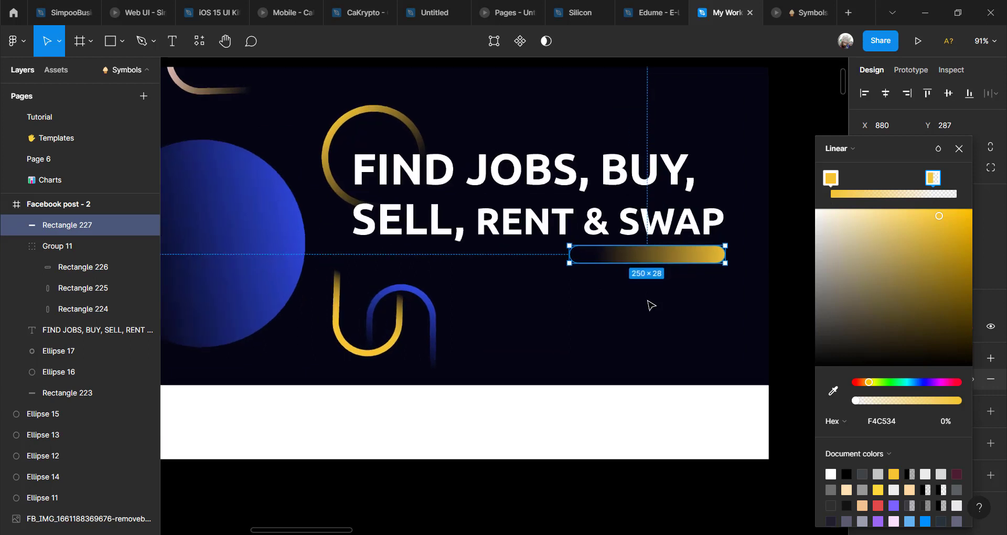
{"action": "left_click_drag", "start_coordinate": [667, 252], "coordinate": [668, 241]}
{"action": "scroll", "coordinate": [632, 309], "scroll_direction": "down", "scroll_amount": 5}
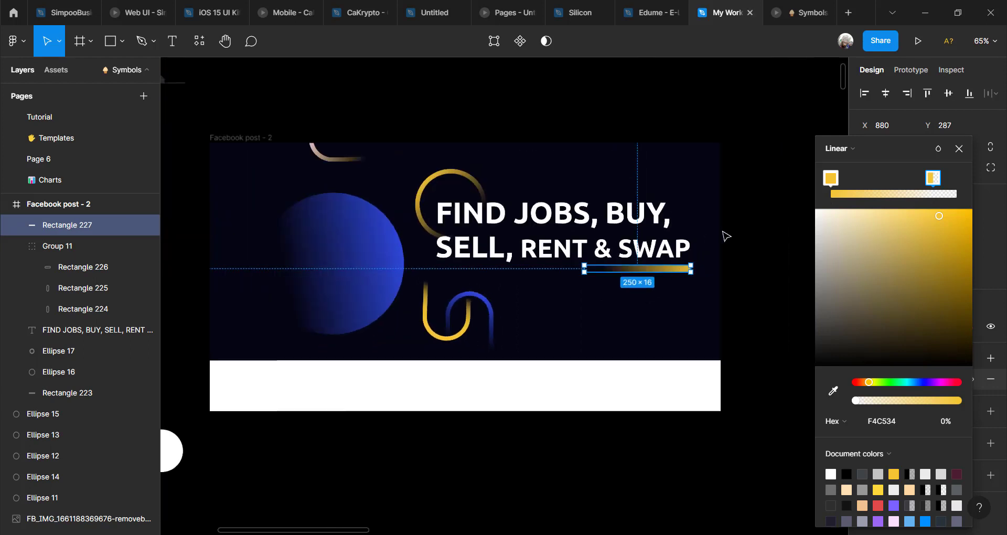
{"action": "left_click", "coordinate": [753, 245]}
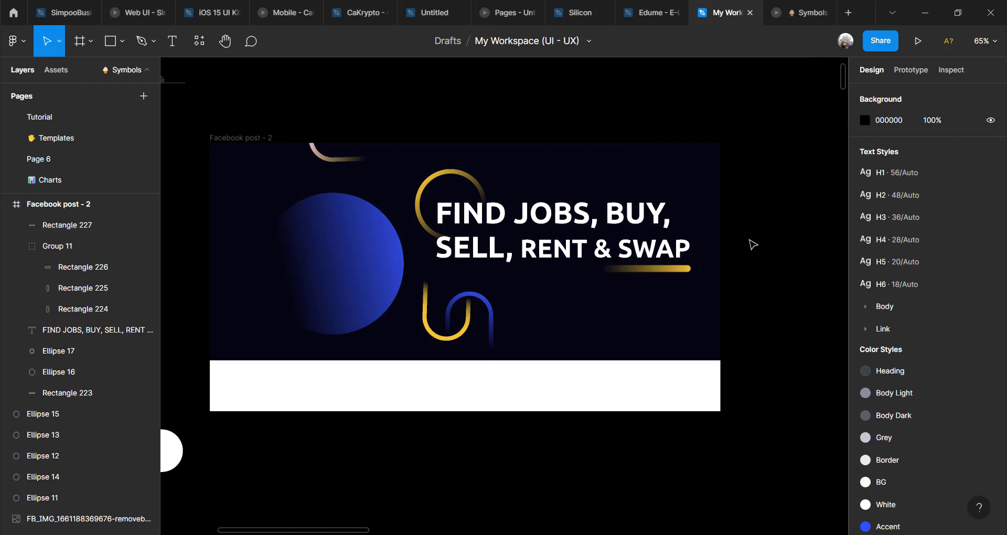
{"action": "left_click", "coordinate": [670, 269]}
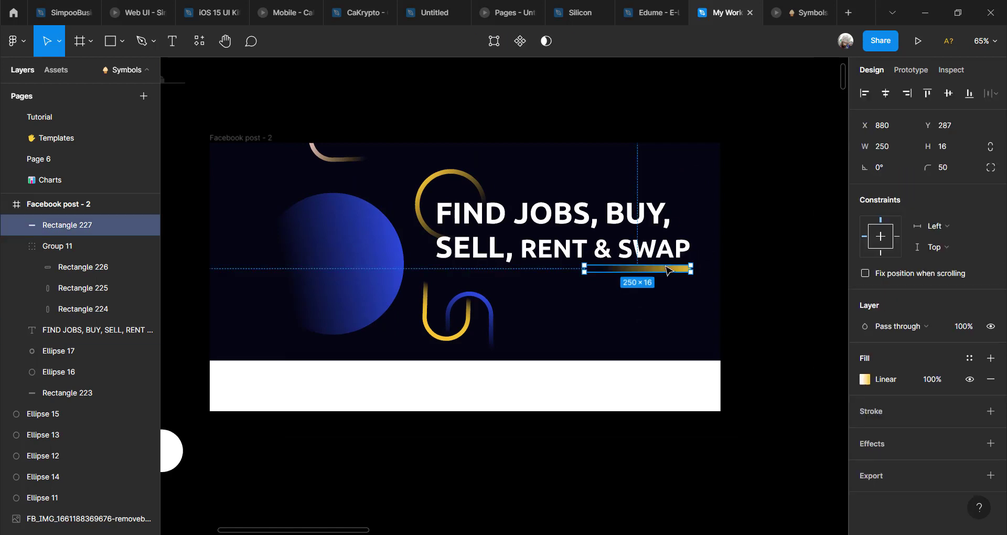
{"action": "left_click", "coordinate": [791, 243]}
Step: Add the text "Free Classifieds in Abuja, Nigeria" below the headline at about X 544, Y 305
{"action": "key", "text": "t"}
{"action": "left_click", "coordinate": [441, 290]}
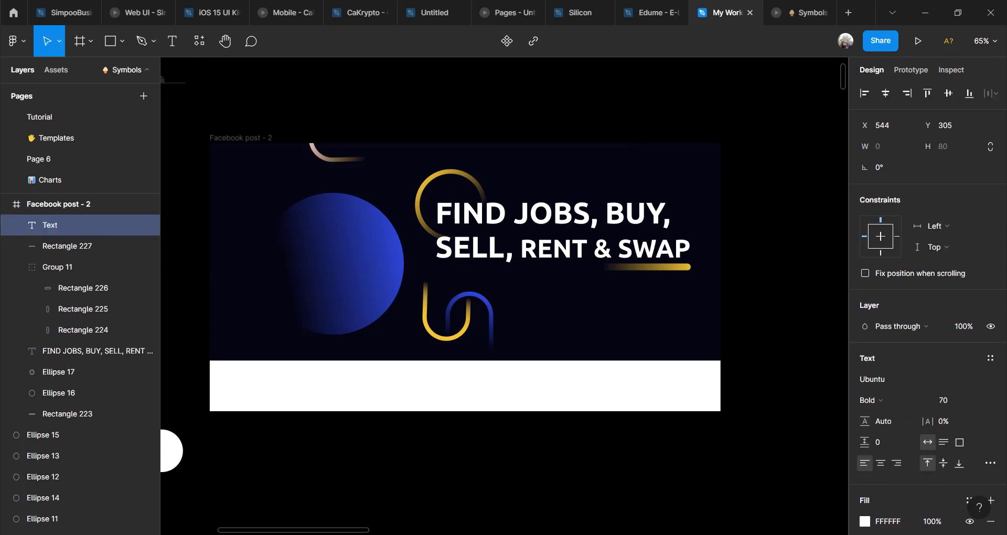
{"action": "type", "text": "F"}
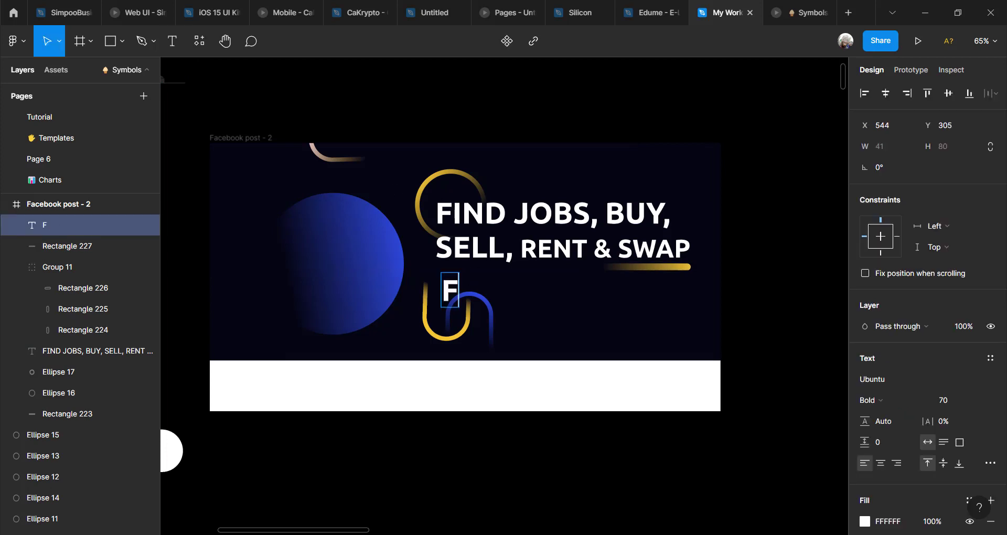
{"action": "type", "text": "ree Cla"}
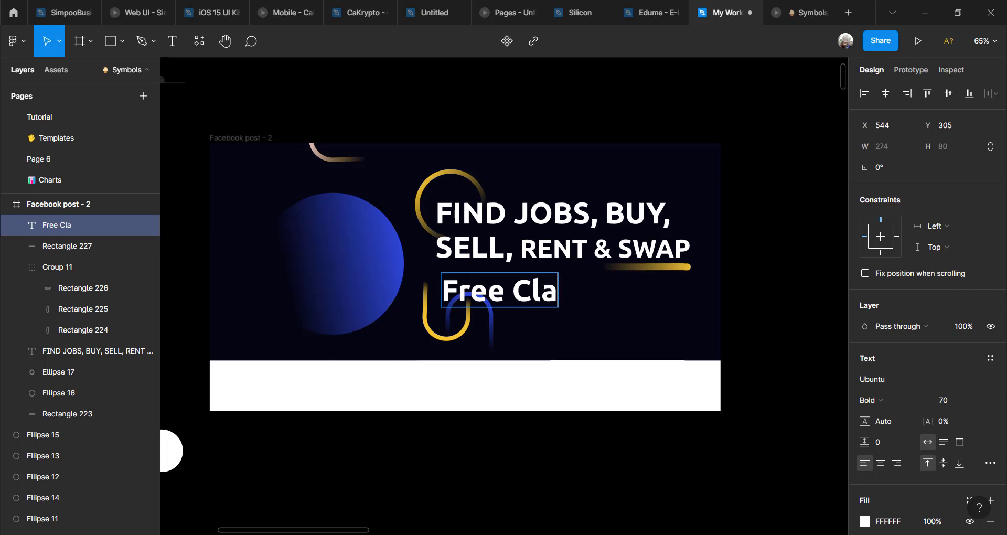
{"action": "type", "text": "ssifi"}
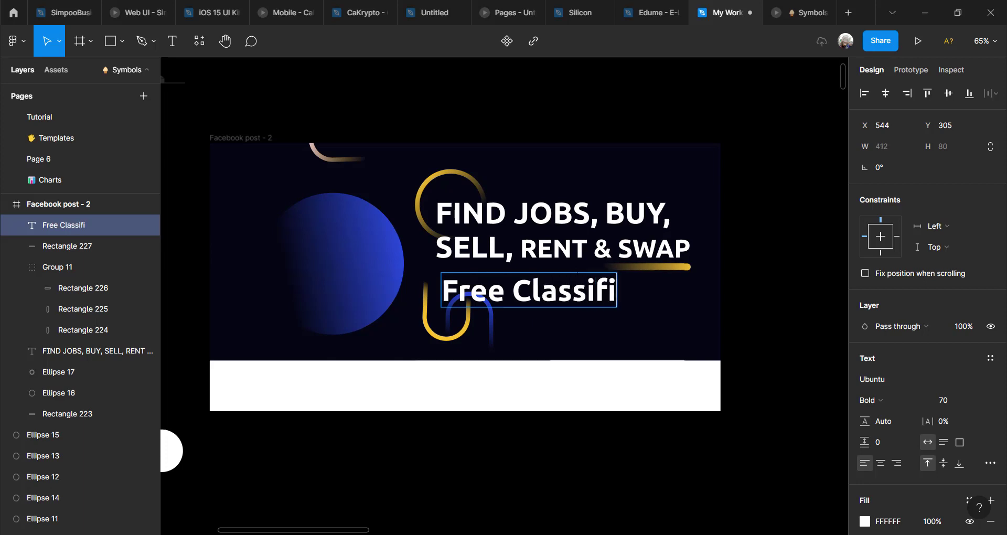
{"action": "type", "text": "eds i"}
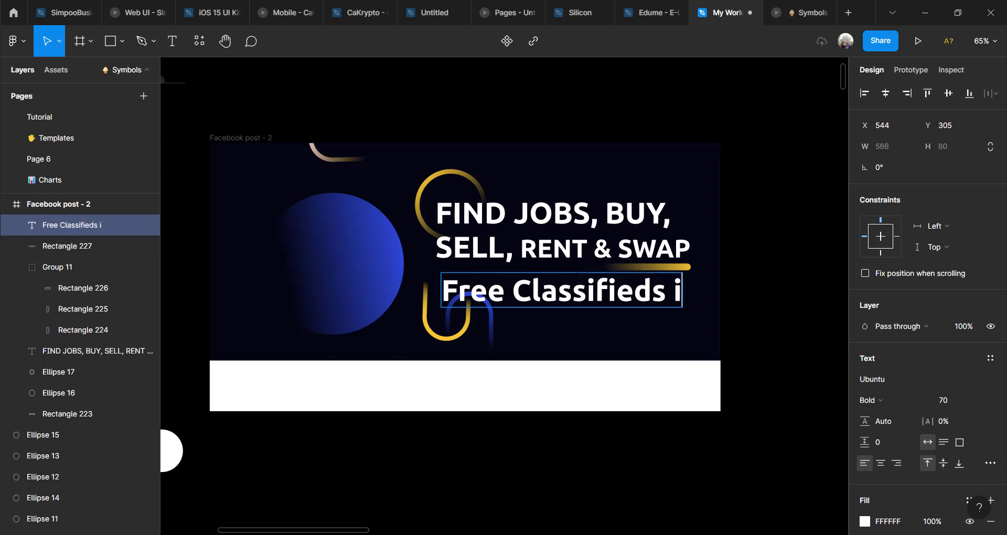
{"action": "type", "text": "n Abuja, Nigeria"}
Step: Set the tagline's font size to 35 and its weight to Regular
{"action": "key", "text": "ctrl+a"}
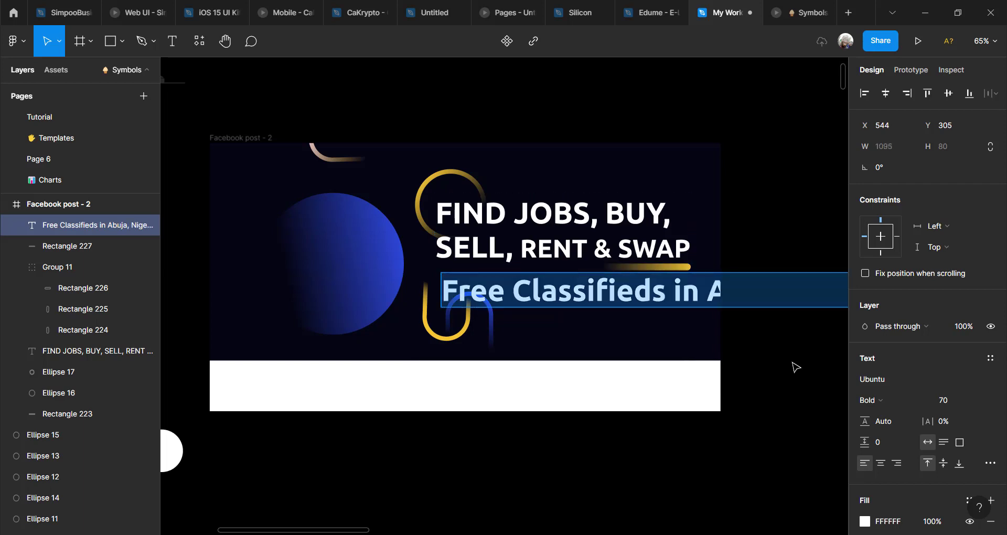
{"action": "left_click", "coordinate": [955, 403]}
{"action": "type", "text": "35"}
{"action": "key", "text": "Return"}
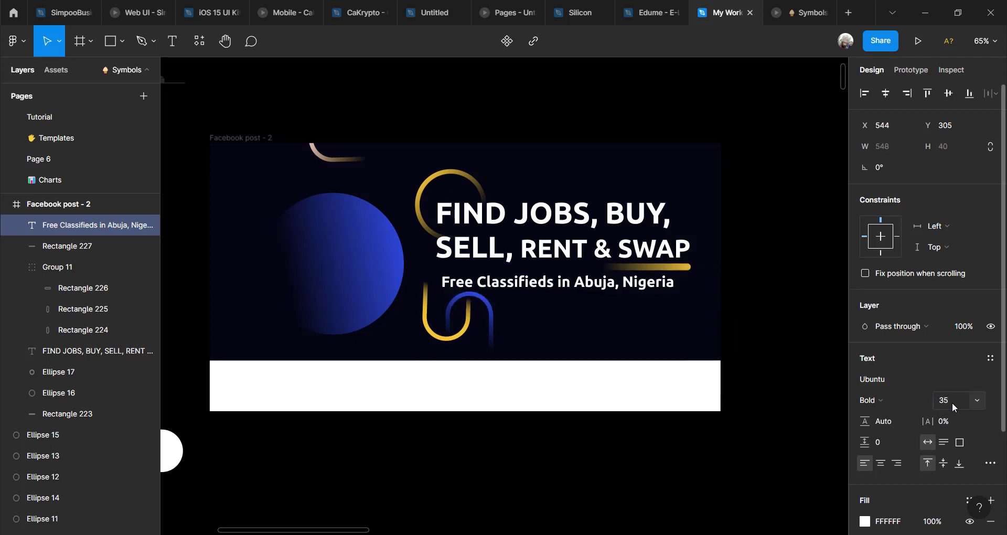
{"action": "left_click", "coordinate": [895, 400]}
{"action": "left_click", "coordinate": [895, 370]}
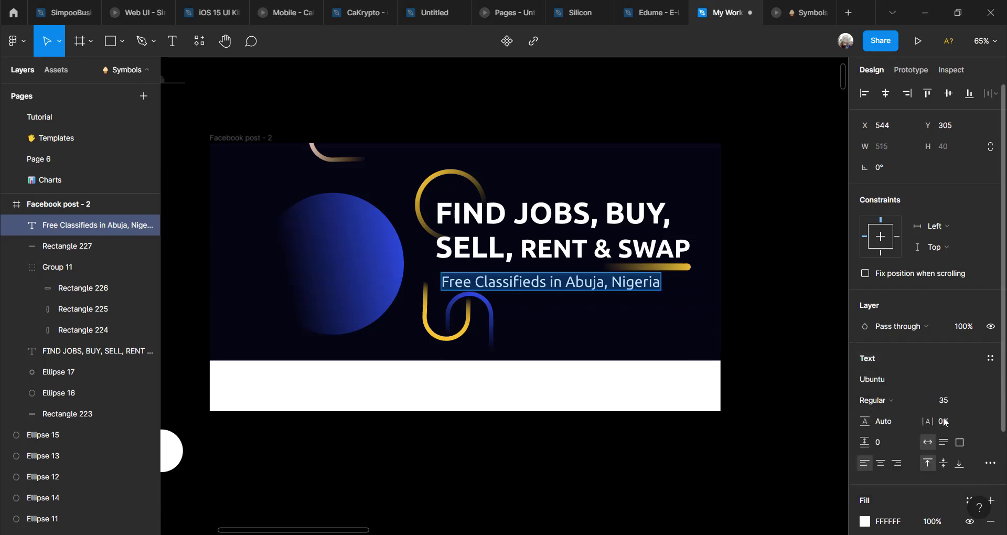
Step: Set the tagline's letter spacing to 9% and move it to about X 523, Y 306
{"action": "left_click_drag", "start_coordinate": [927, 421], "coordinate": [933, 421]}
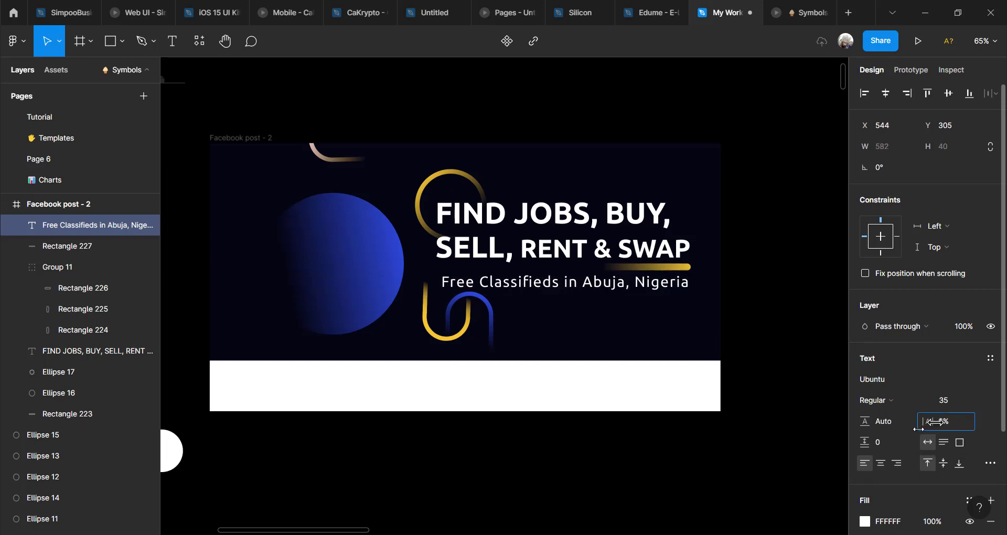
{"action": "left_click_drag", "start_coordinate": [936, 422], "coordinate": [937, 422]}
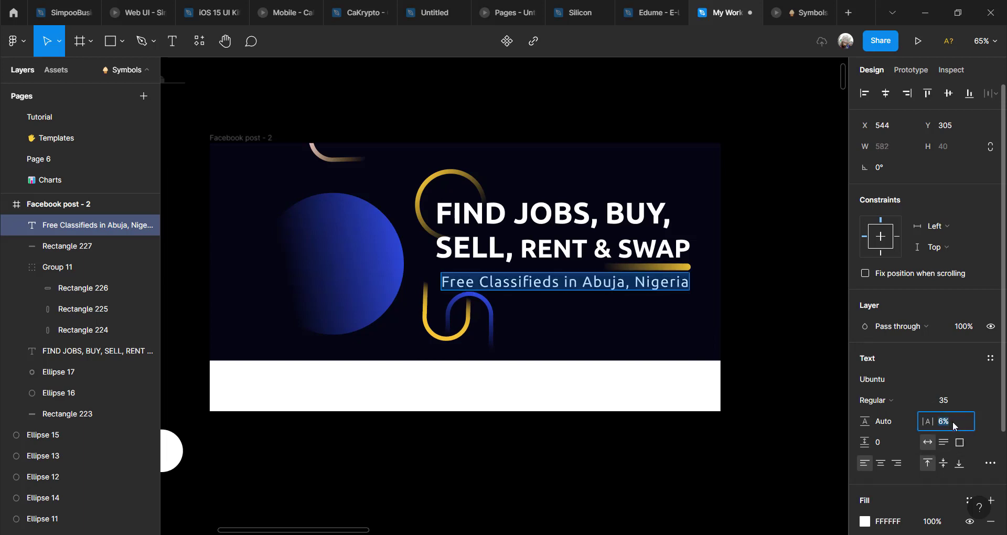
{"action": "type", "text": "9"}
{"action": "key", "text": "Return"}
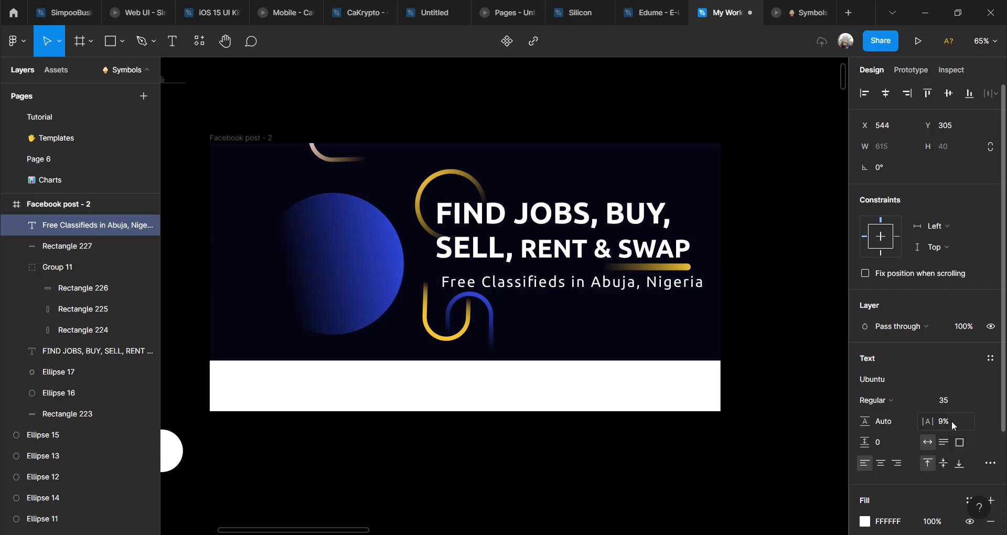
{"action": "left_click_drag", "start_coordinate": [581, 283], "coordinate": [576, 284]}
Step: Recolour the tagline with the pink sampled from the palette circle, E9C4CA
{"action": "scroll", "coordinate": [763, 366], "scroll_direction": "down", "scroll_amount": 3}
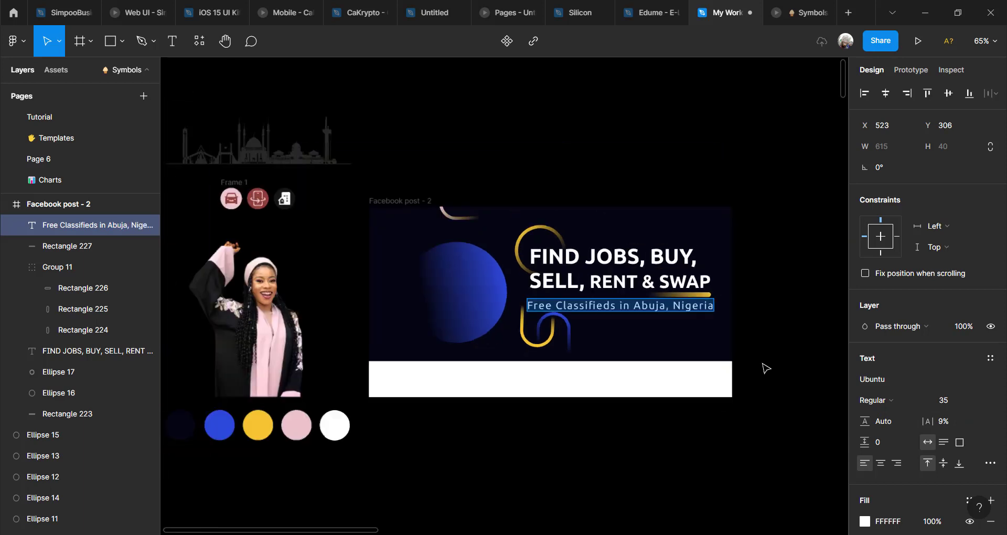
{"action": "left_click", "coordinate": [865, 521]}
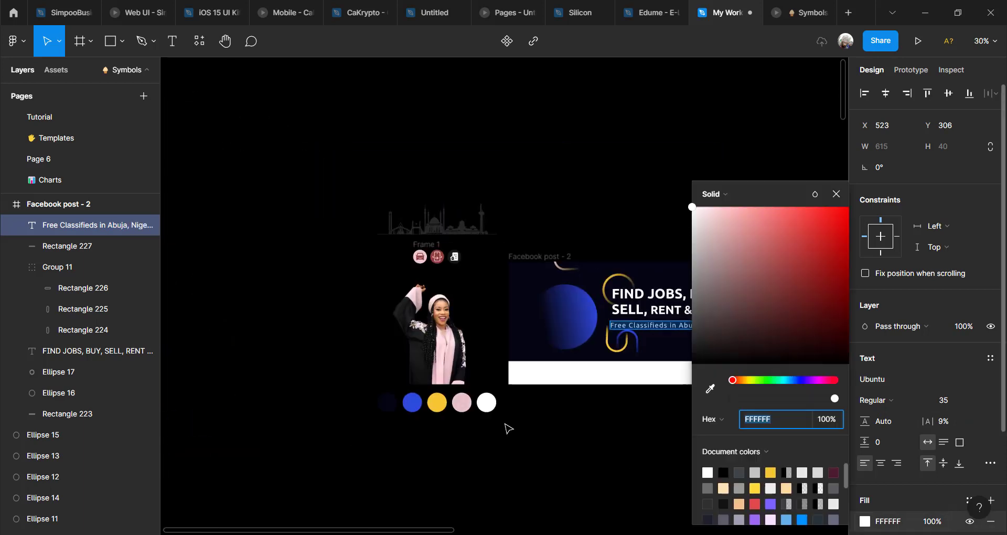
{"action": "left_click", "coordinate": [711, 389]}
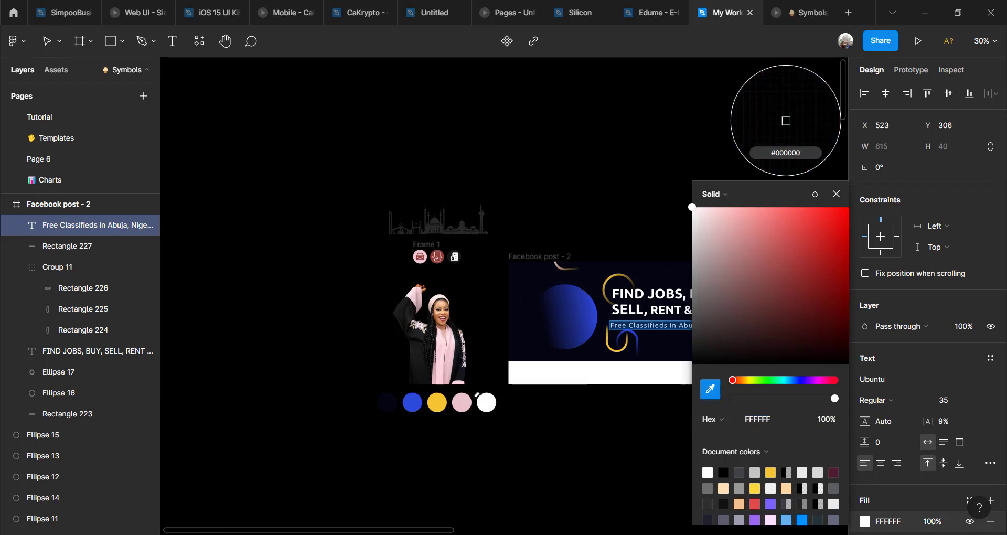
{"action": "left_click", "coordinate": [463, 404]}
{"action": "left_click", "coordinate": [837, 195]}
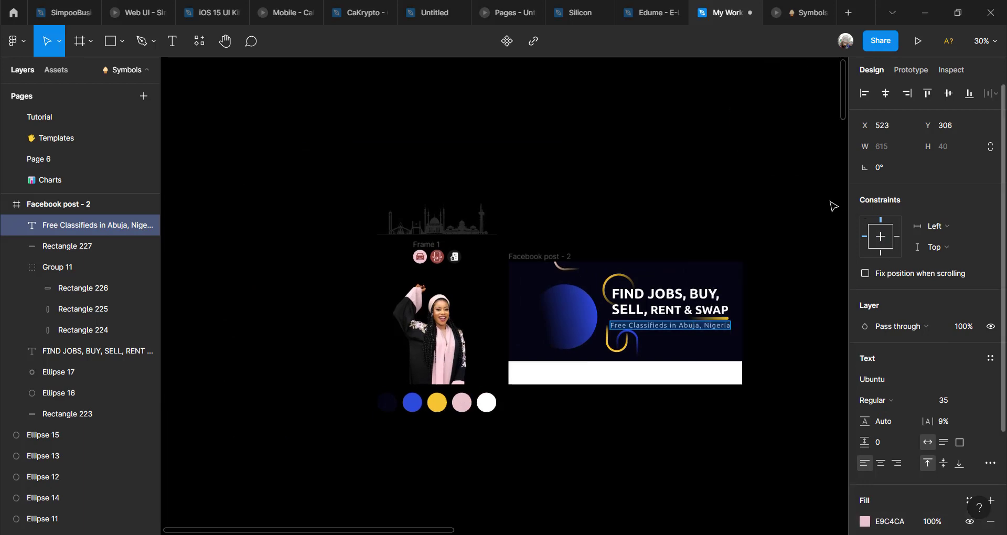
{"action": "left_click", "coordinate": [724, 188]}
Step: Move the city skyline image onto the banner below the headline, resting on the white strip at about X 507, Y 304
{"action": "scroll", "coordinate": [702, 341], "scroll_direction": "up", "scroll_amount": 2}
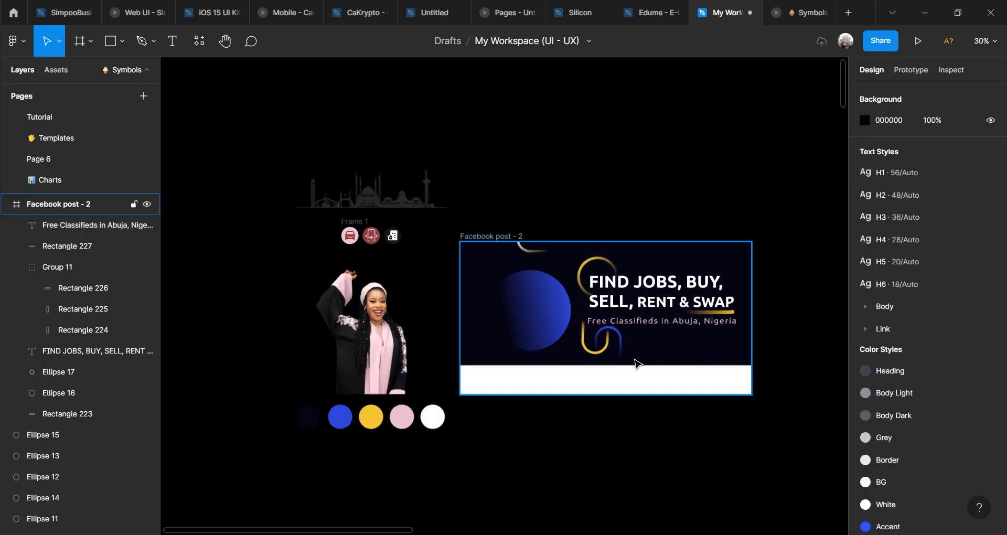
{"action": "scroll", "coordinate": [689, 386], "scroll_direction": "up", "scroll_amount": 3}
{"action": "scroll", "coordinate": [530, 360], "scroll_direction": "down", "scroll_amount": 2}
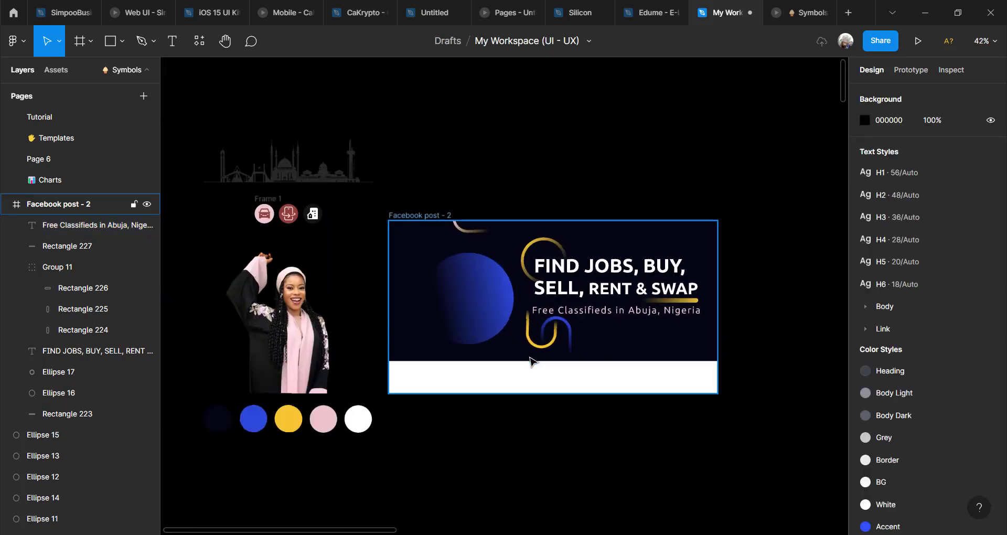
{"action": "scroll", "coordinate": [556, 357], "scroll_direction": "up", "scroll_amount": 1}
{"action": "left_click", "coordinate": [296, 165]}
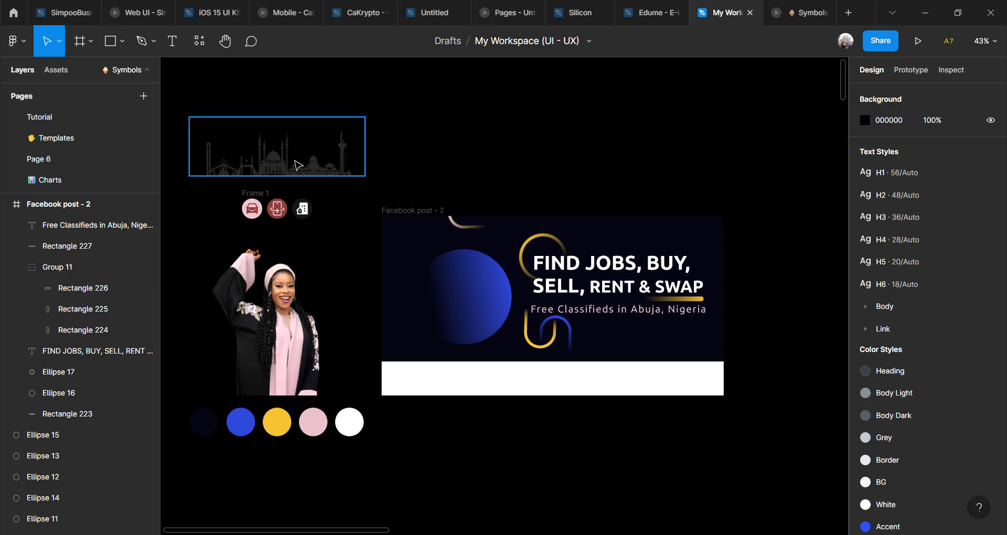
{"action": "left_click_drag", "start_coordinate": [322, 162], "coordinate": [646, 344]}
{"action": "scroll", "coordinate": [647, 344], "scroll_direction": "up", "scroll_amount": 1}
{"action": "scroll", "coordinate": [646, 345], "scroll_direction": "up", "scroll_amount": 5}
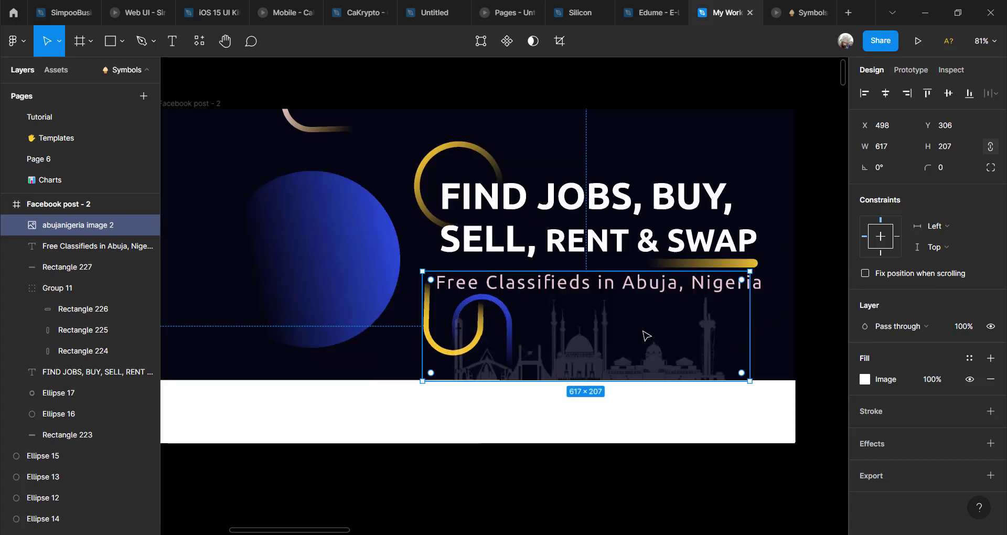
{"action": "left_click_drag", "start_coordinate": [614, 356], "coordinate": [612, 361]}
{"action": "scroll", "coordinate": [536, 363], "scroll_direction": "down", "scroll_amount": 2}
{"action": "scroll", "coordinate": [540, 363], "scroll_direction": "down", "scroll_amount": 1}
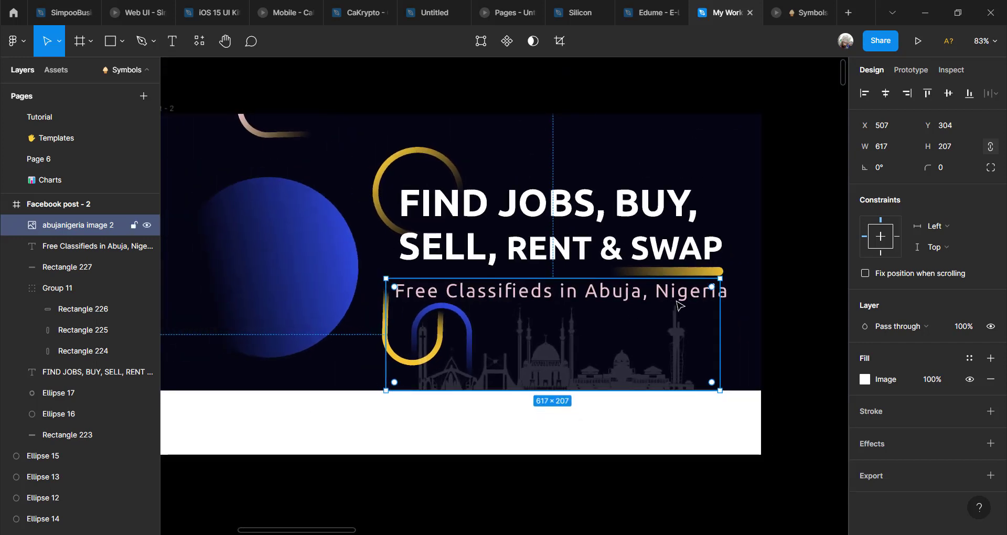
Step: Enlarge the skyline image proportionally to about 749 × 251, reaching the banner's right edge and still resting on the white strip
{"action": "left_click_drag", "start_coordinate": [722, 279], "coordinate": [761, 265]}
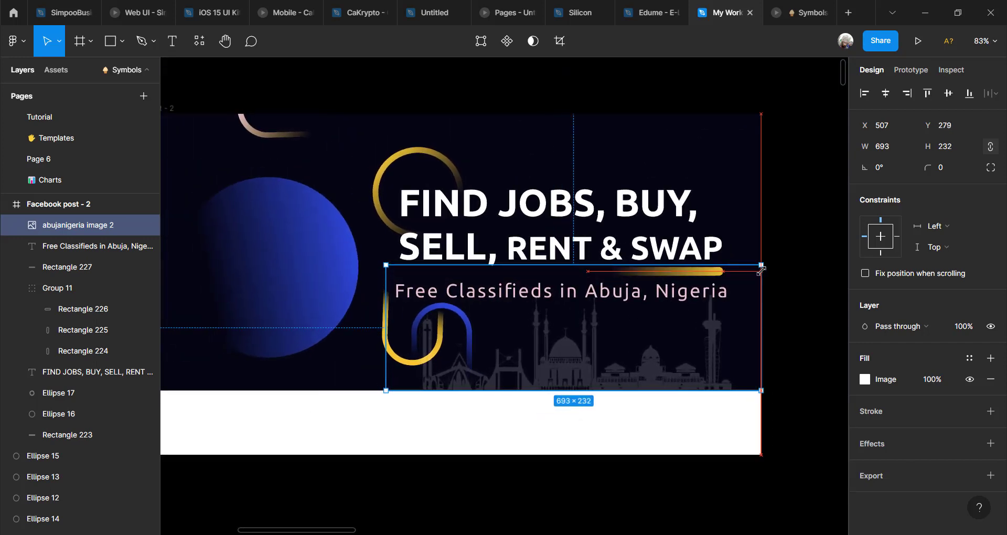
{"action": "left_click_drag", "start_coordinate": [386, 266], "coordinate": [356, 265]}
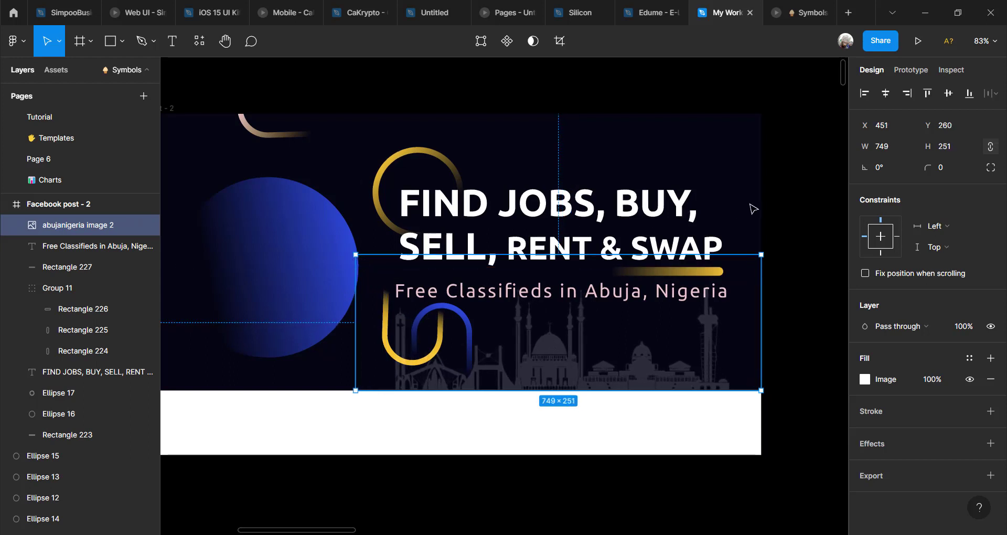
{"action": "left_click", "coordinate": [813, 220]}
{"action": "scroll", "coordinate": [731, 306], "scroll_direction": "down", "scroll_amount": 5}
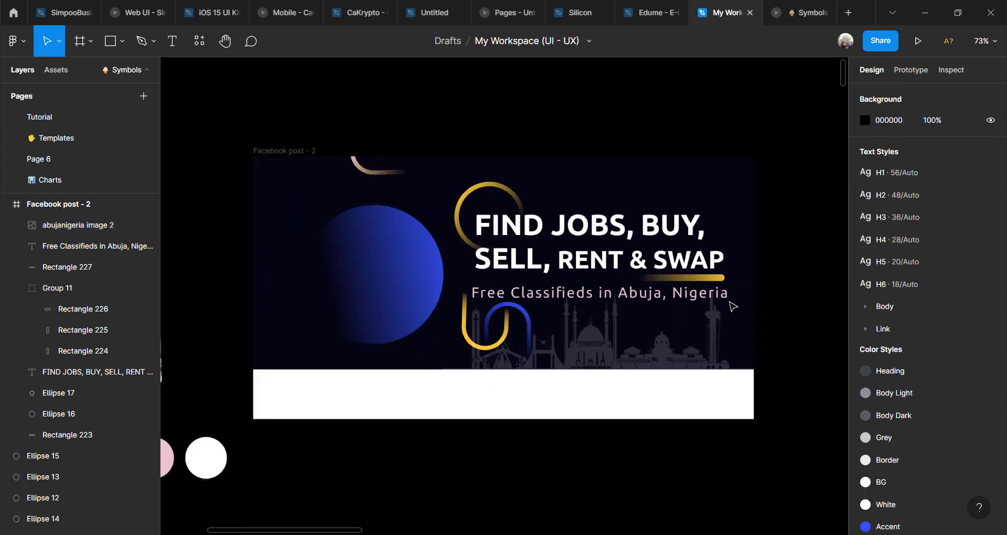
Step: Move the cut-out photo of the woman onto the banner over the blue circle, at about X 0, Y -41
{"action": "scroll", "coordinate": [603, 376], "scroll_direction": "up", "scroll_amount": 1}
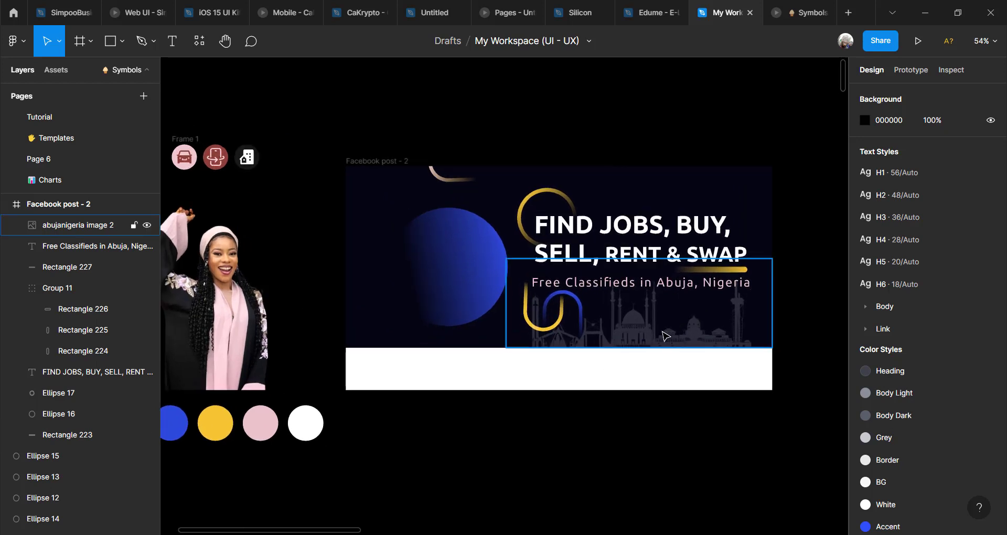
{"action": "scroll", "coordinate": [666, 336], "scroll_direction": "down", "scroll_amount": 1}
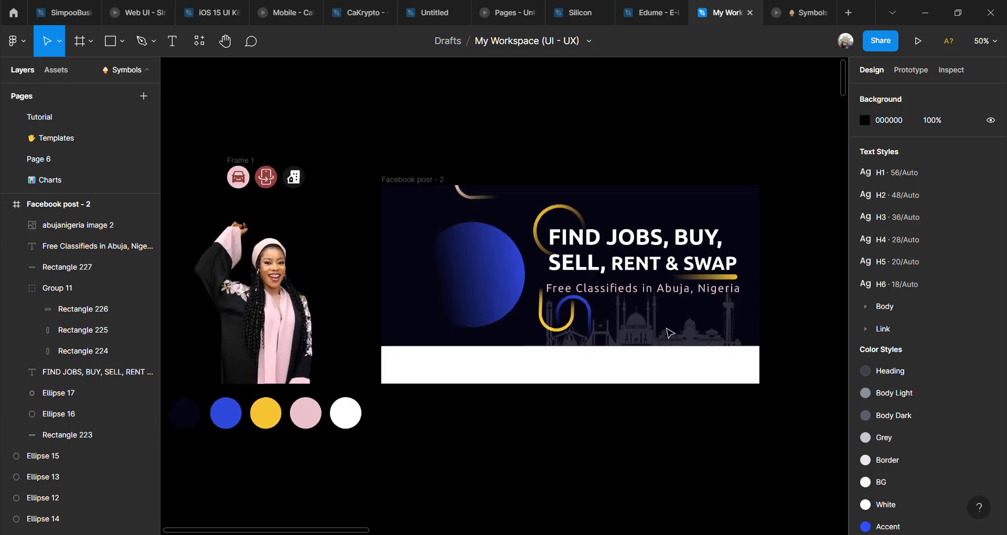
{"action": "left_click", "coordinate": [277, 304]}
{"action": "left_click_drag", "start_coordinate": [271, 301], "coordinate": [476, 286]}
{"action": "scroll", "coordinate": [476, 284], "scroll_direction": "up", "scroll_amount": 5}
{"action": "left_click_drag", "start_coordinate": [464, 290], "coordinate": [460, 250]}
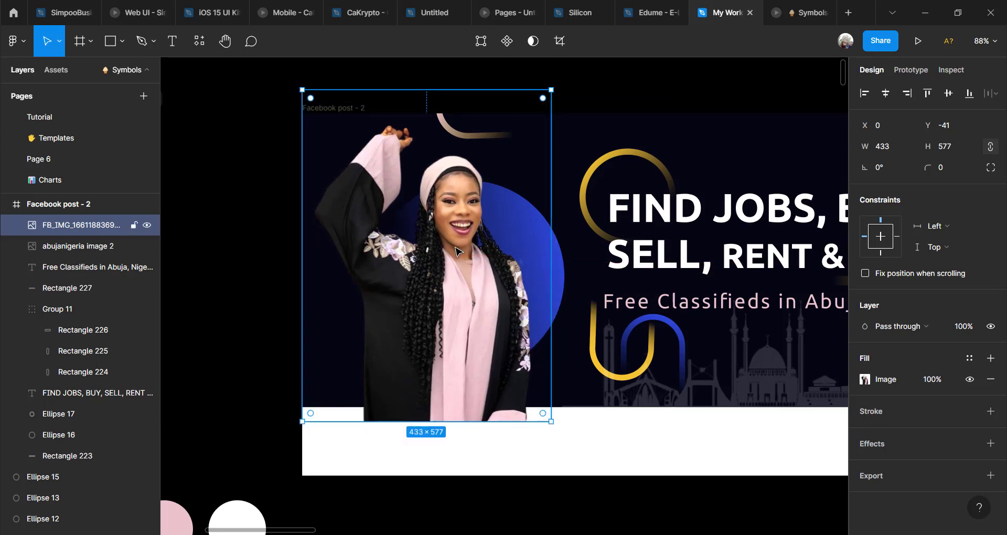
Step: Reorder the layers so the woman's photo lies beneath the white strip and the blue gradient circle lies beneath the photo
{"action": "scroll", "coordinate": [458, 250], "scroll_direction": "down", "scroll_amount": 3}
{"action": "left_click_drag", "start_coordinate": [64, 228], "coordinate": [47, 465]}
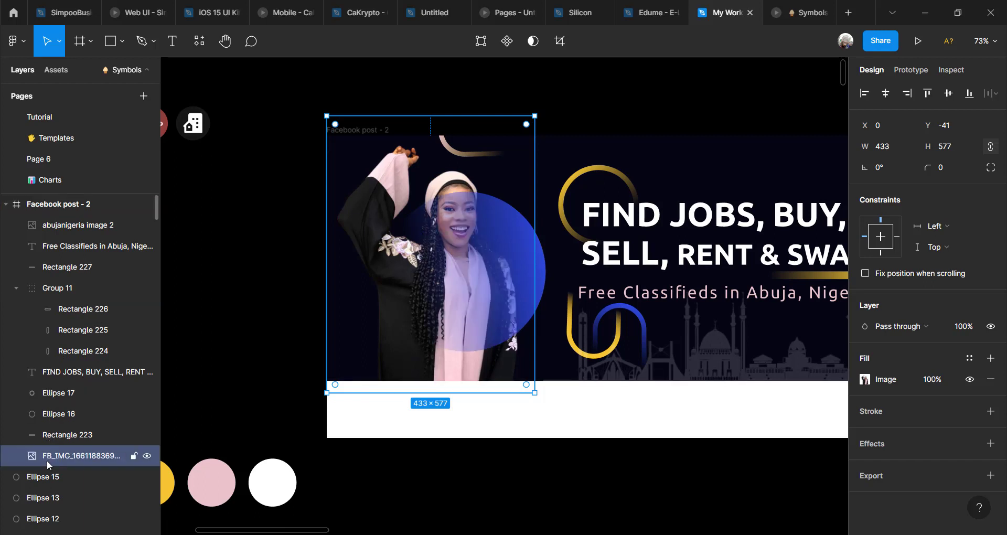
{"action": "left_click_drag", "start_coordinate": [62, 416], "coordinate": [56, 466]}
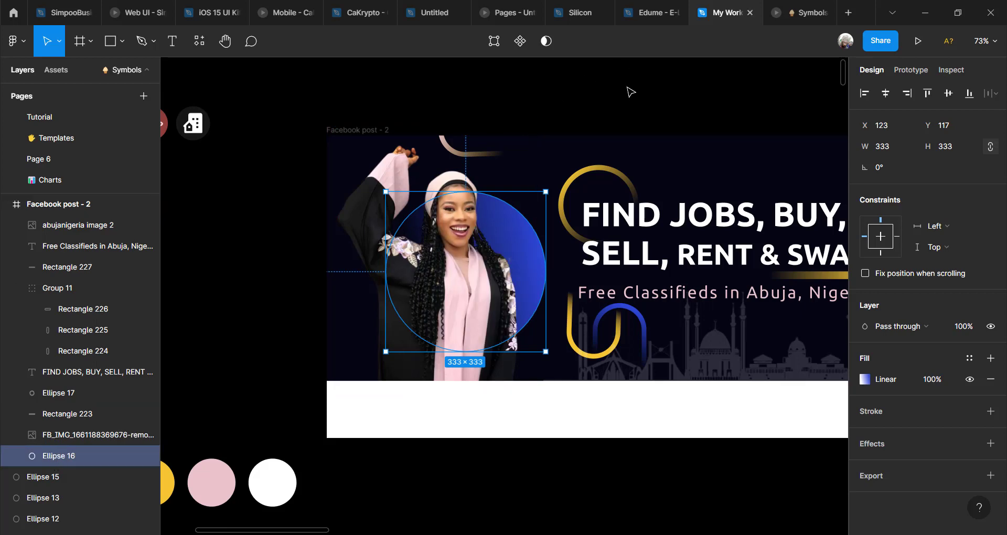
{"action": "left_click", "coordinate": [631, 90]}
Step: Lower the woman's photo to about Y 3, keeping it at X 0
{"action": "scroll", "coordinate": [560, 241], "scroll_direction": "down", "scroll_amount": 3}
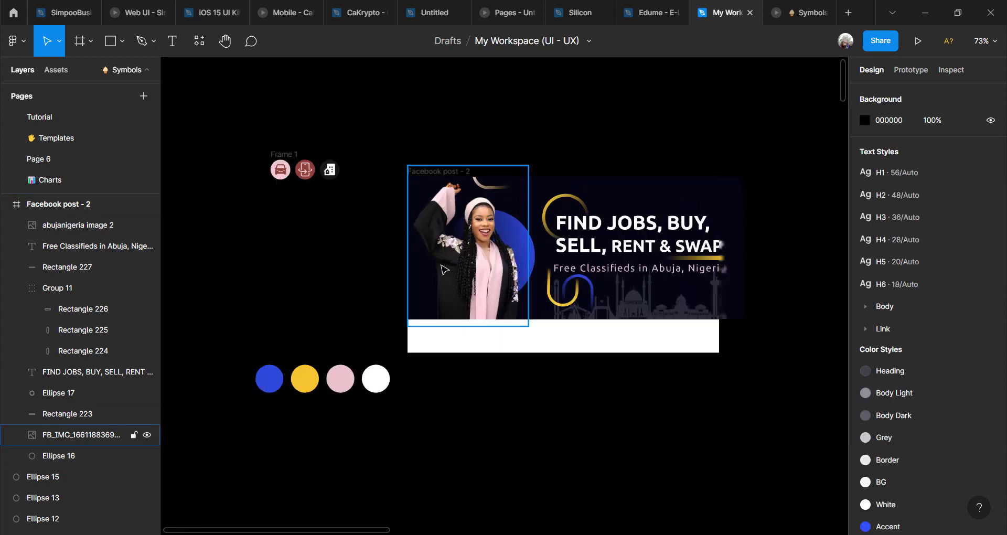
{"action": "left_click", "coordinate": [484, 245]}
{"action": "left_click_drag", "start_coordinate": [484, 244], "coordinate": [485, 246]}
{"action": "scroll", "coordinate": [763, 266], "scroll_direction": "up", "scroll_amount": 2}
{"action": "scroll", "coordinate": [764, 266], "scroll_direction": "up", "scroll_amount": 3}
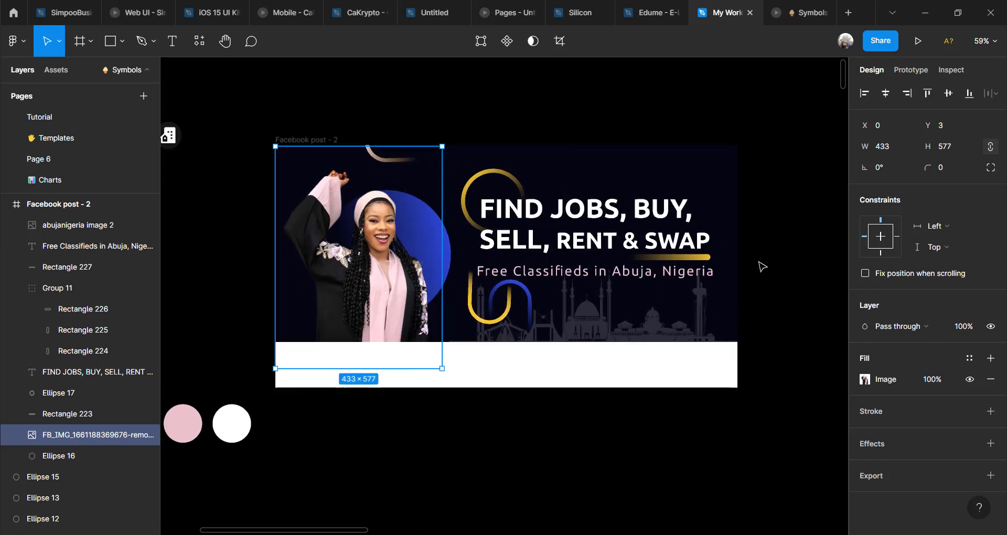
Step: Recolour the word "FIND" in the headline with the blue 2C44CD sampled from the circle behind the woman
{"action": "left_click", "coordinate": [472, 207]}
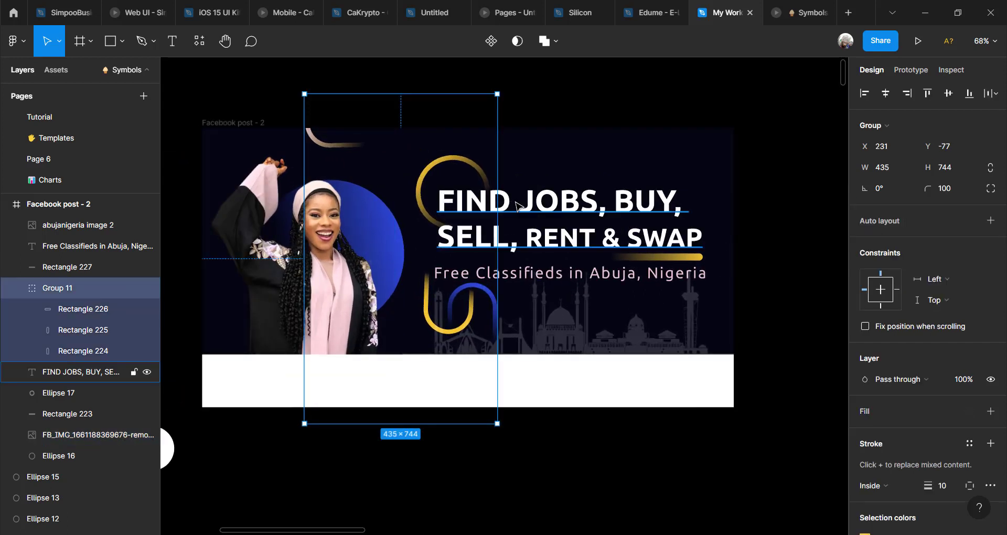
{"action": "double_click", "coordinate": [501, 203]}
{"action": "left_click", "coordinate": [497, 203]}
{"action": "double_click", "coordinate": [468, 200]}
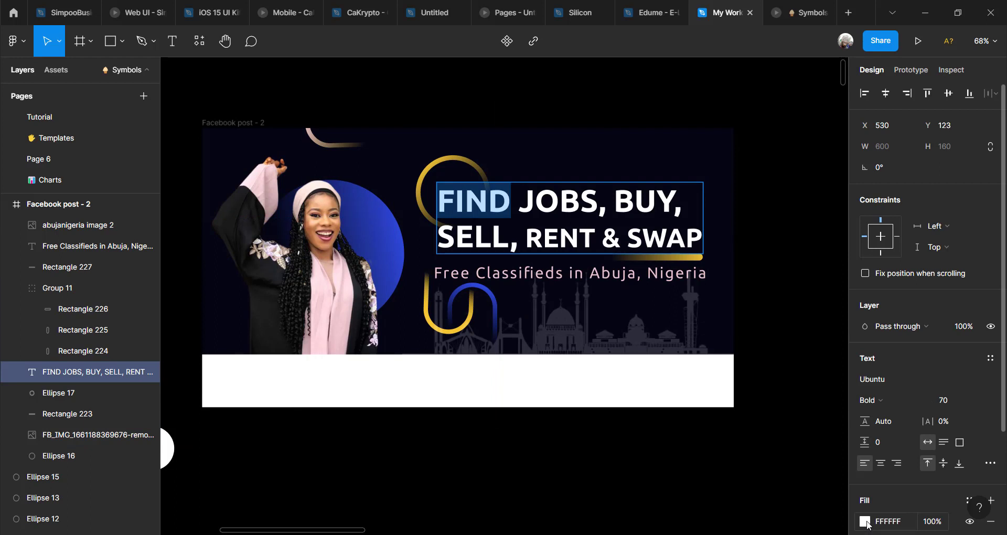
{"action": "left_click", "coordinate": [866, 522]}
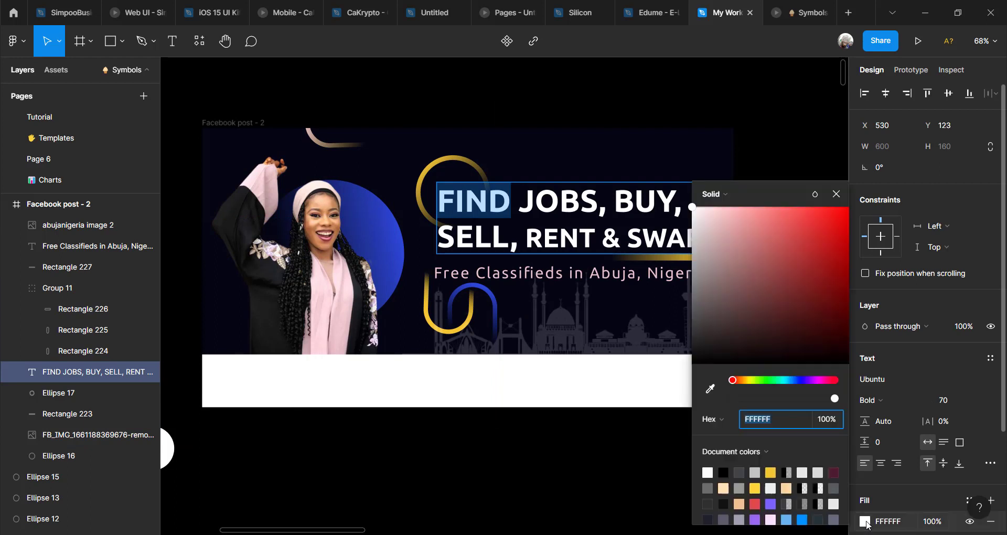
{"action": "left_click", "coordinate": [714, 392]}
{"action": "left_click", "coordinate": [399, 234]}
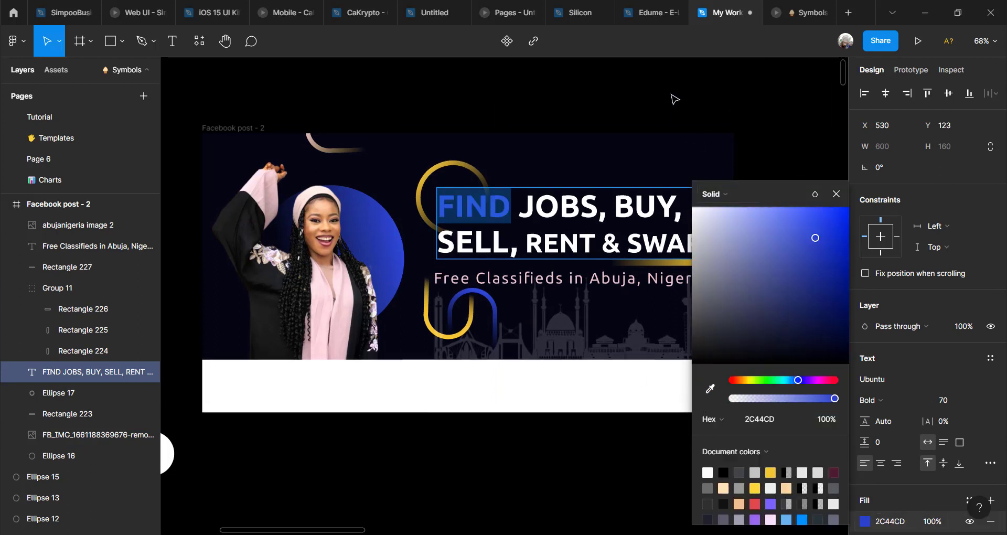
{"action": "left_click", "coordinate": [675, 99]}
{"action": "left_click", "coordinate": [675, 99]}
Step: Rename the frame holding the car, phone and building icons to "Icons"
{"action": "scroll", "coordinate": [580, 390], "scroll_direction": "down", "scroll_amount": 1}
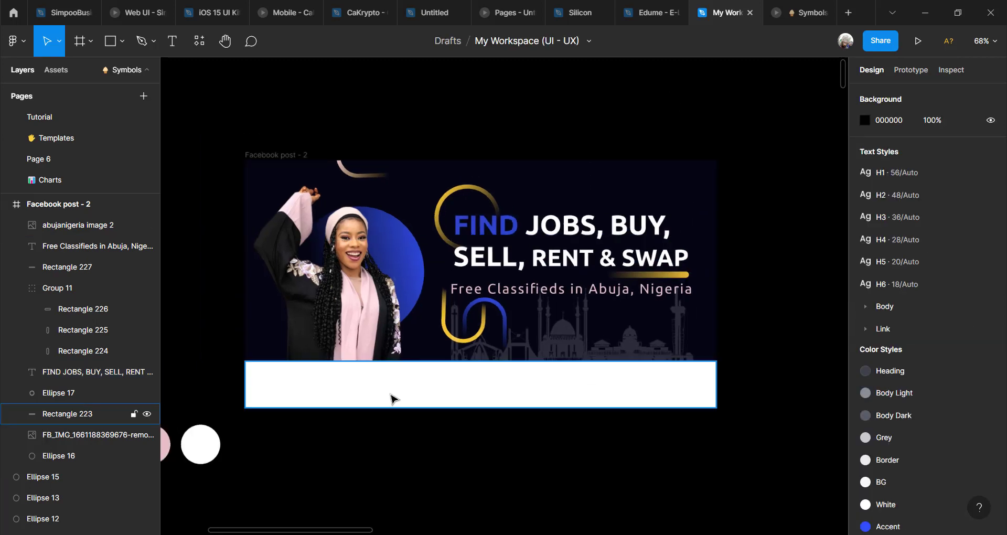
{"action": "scroll", "coordinate": [580, 376], "scroll_direction": "up", "scroll_amount": 2}
{"action": "scroll", "coordinate": [580, 375], "scroll_direction": "down", "scroll_amount": 4}
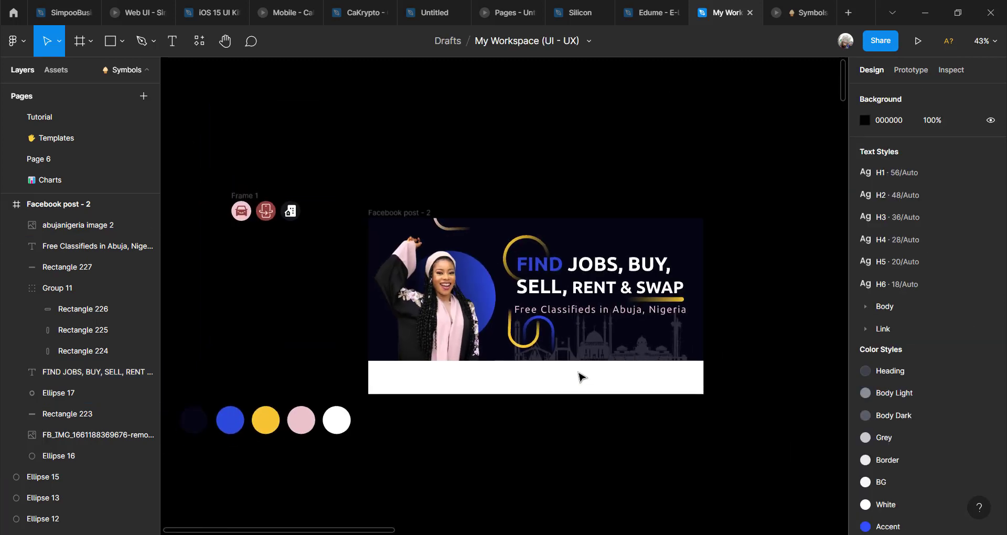
{"action": "scroll", "coordinate": [678, 409], "scroll_direction": "down", "scroll_amount": 1}
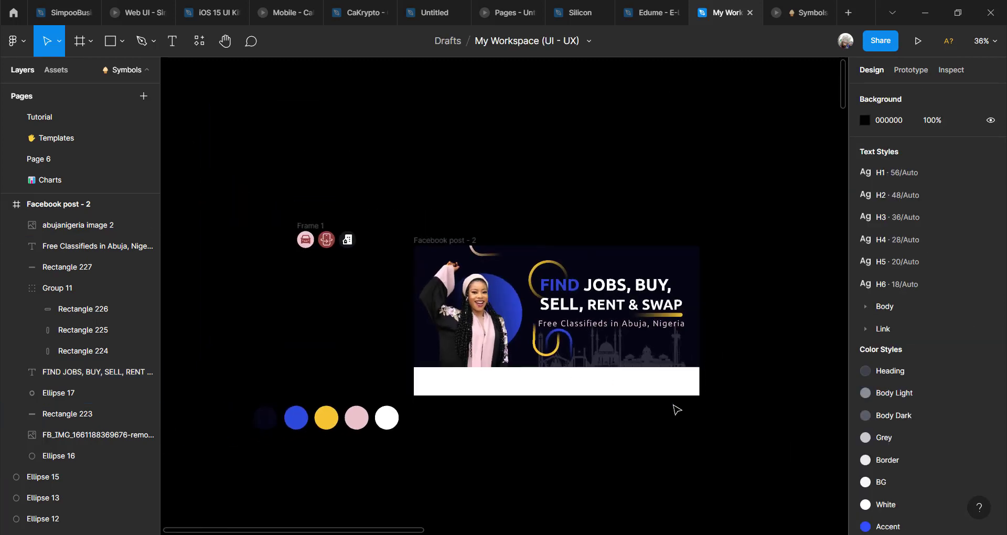
{"action": "left_click", "coordinate": [336, 228]}
{"action": "scroll", "coordinate": [297, 233], "scroll_direction": "up", "scroll_amount": 3}
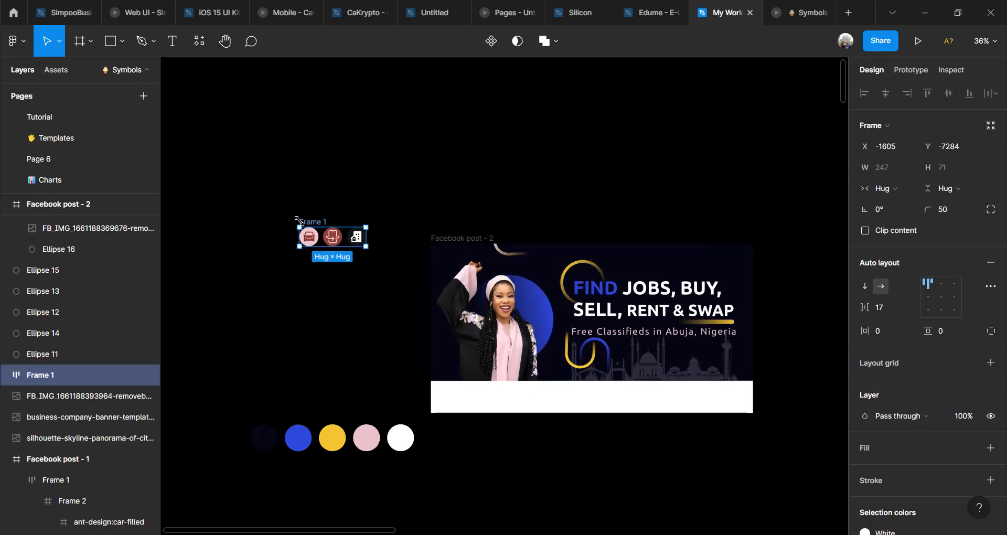
{"action": "scroll", "coordinate": [320, 230], "scroll_direction": "up", "scroll_amount": 3}
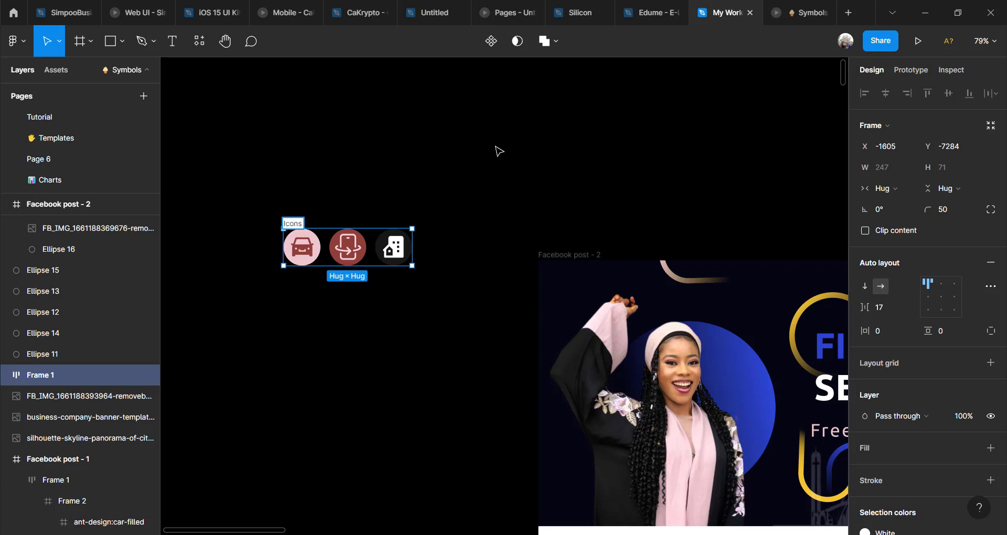
{"action": "left_click", "coordinate": [498, 152]}
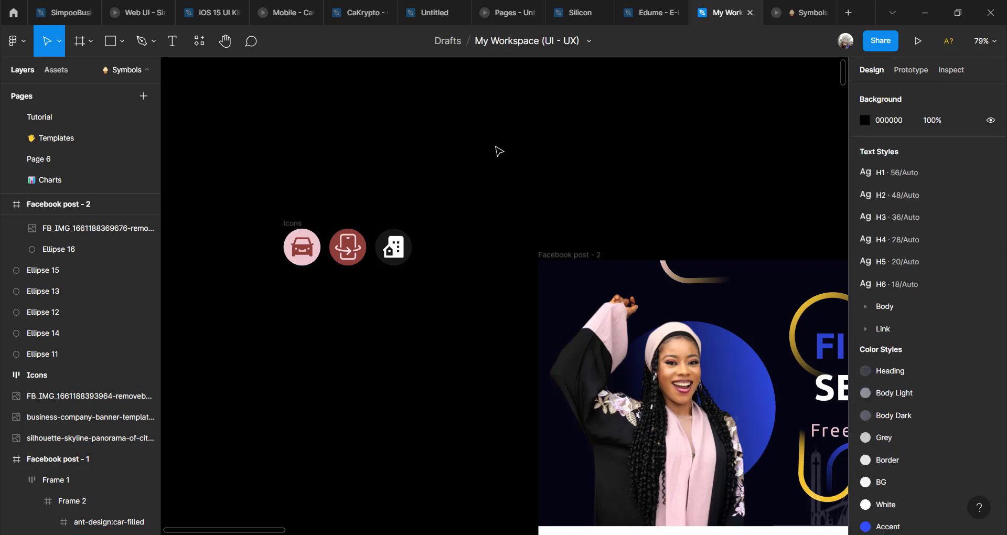
Step: Move the Icons frame into the banner's white strip at about Y 535 and centre it horizontally
{"action": "left_click", "coordinate": [297, 225]}
{"action": "left_click_drag", "start_coordinate": [294, 226], "coordinate": [800, 349]}
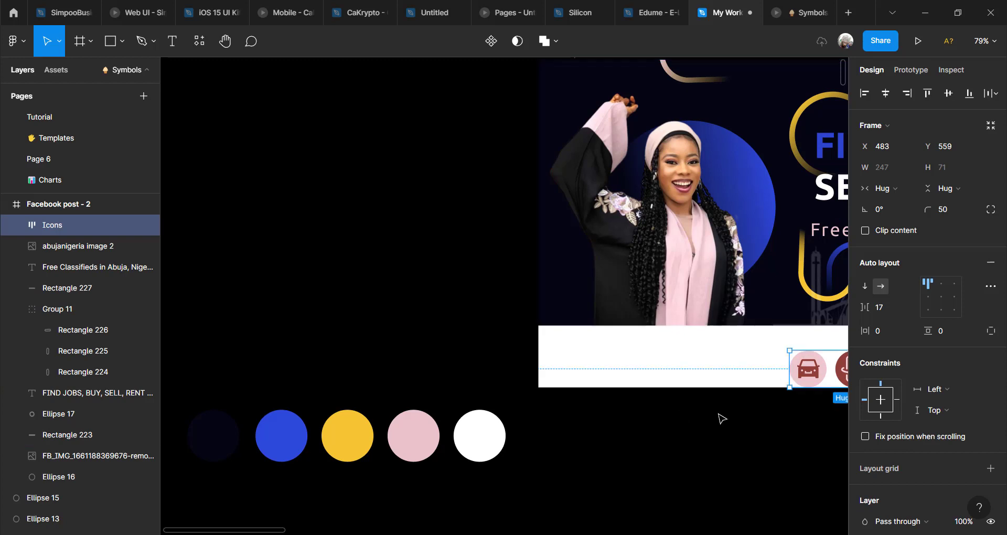
{"action": "left_click_drag", "start_coordinate": [730, 429], "coordinate": [413, 429]}
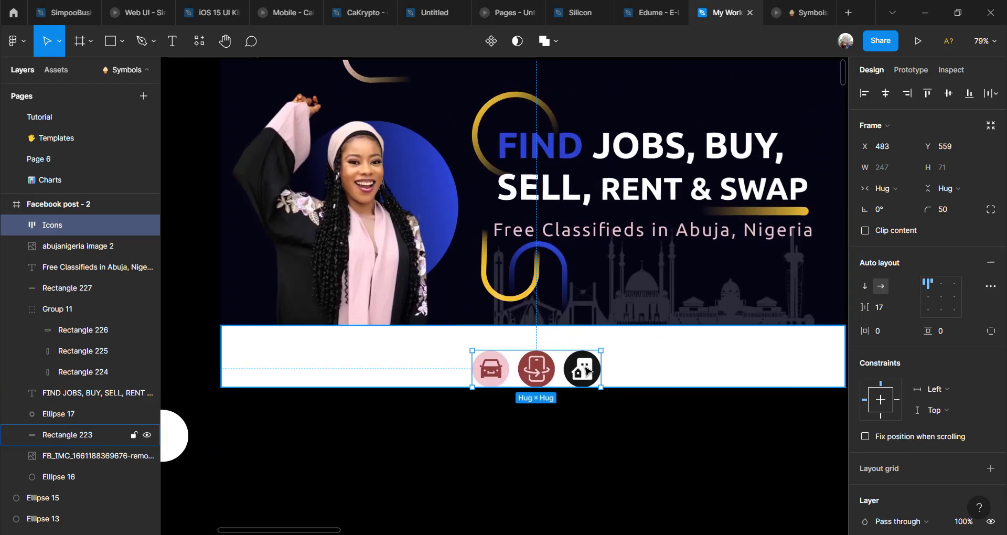
{"action": "left_click_drag", "start_coordinate": [550, 368], "coordinate": [556, 357]}
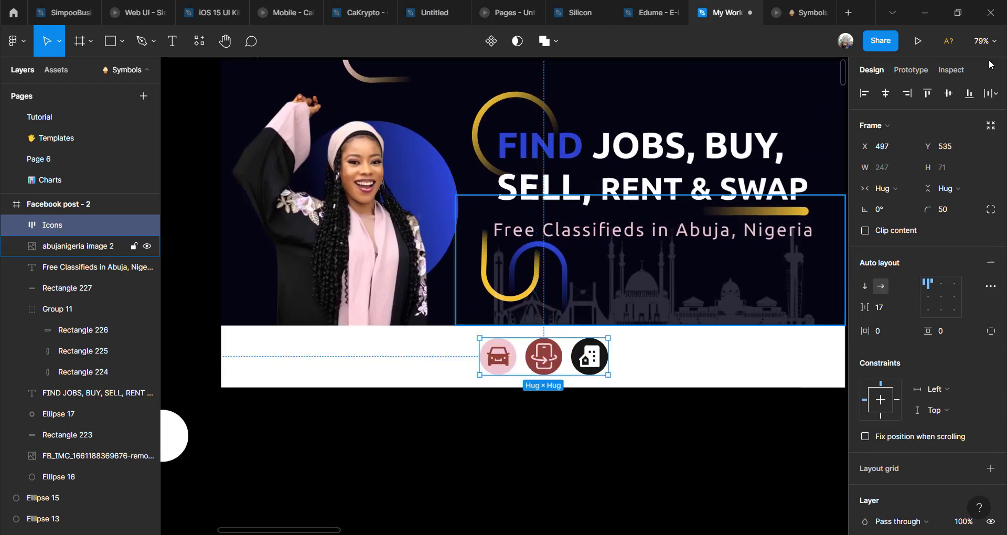
{"action": "left_click", "coordinate": [885, 95]}
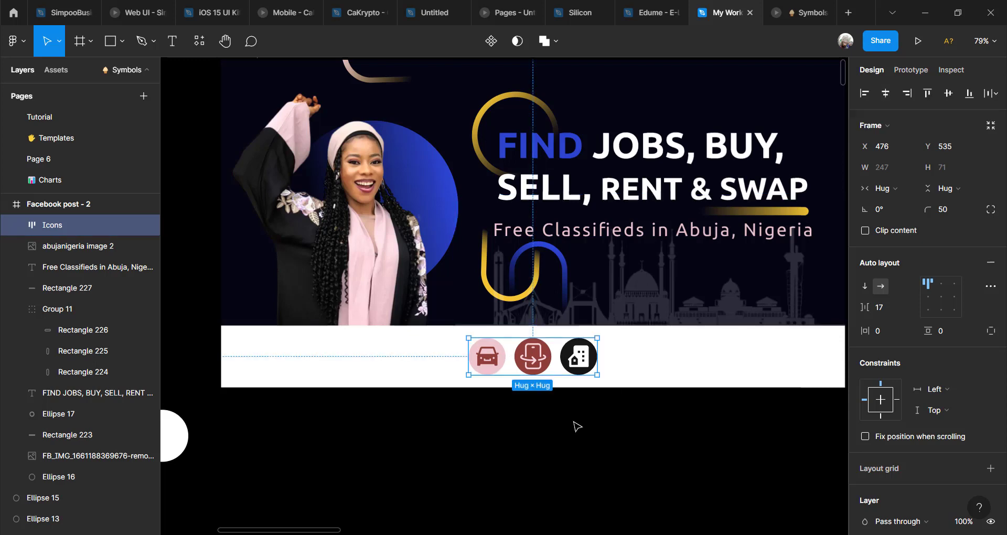
{"action": "left_click", "coordinate": [557, 404]}
{"action": "scroll", "coordinate": [557, 403], "scroll_direction": "down", "scroll_amount": 3}
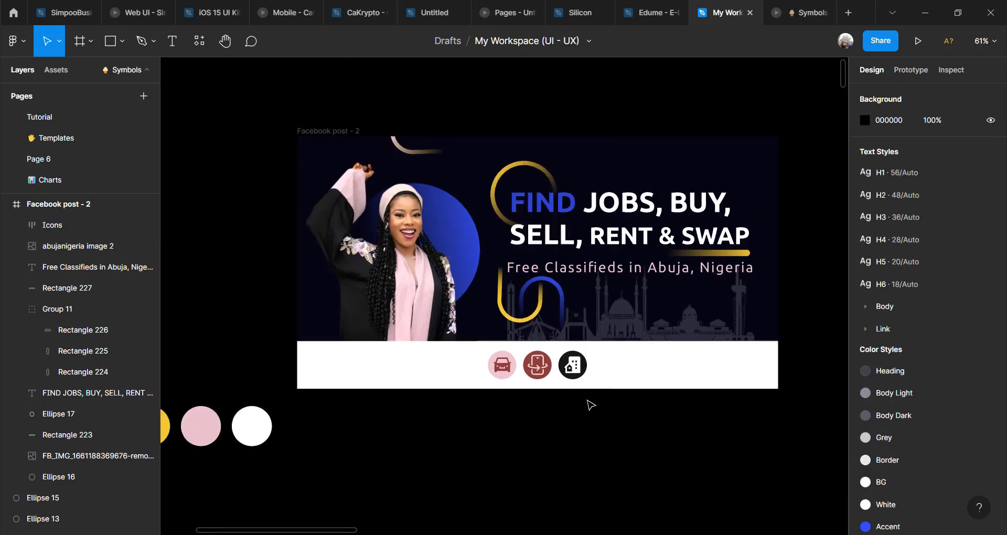
{"action": "scroll", "coordinate": [586, 407], "scroll_direction": "down", "scroll_amount": 3}
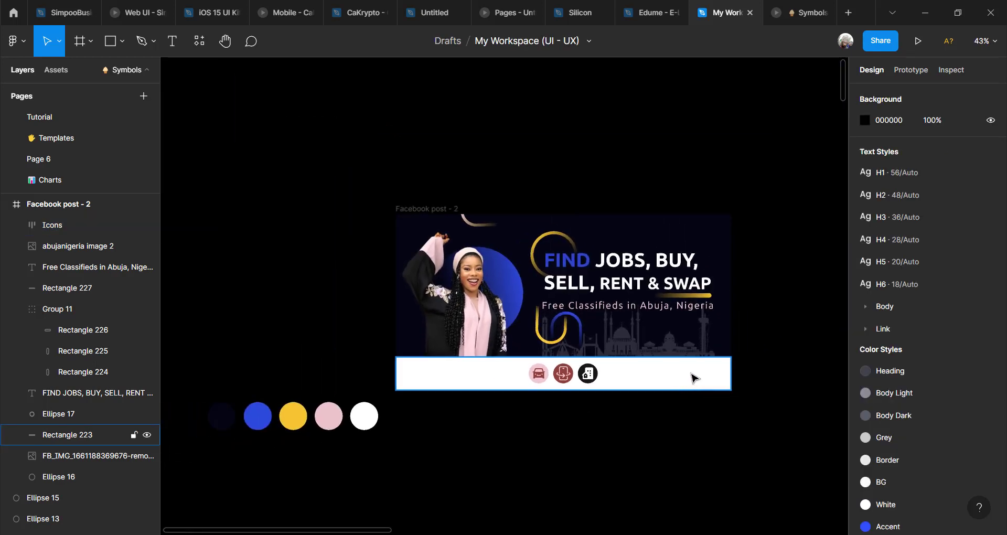
Step: Add the text "ABUJABUZZ.COM" in the banner's white strip, to the right of the icons
{"action": "scroll", "coordinate": [684, 386], "scroll_direction": "up", "scroll_amount": 5}
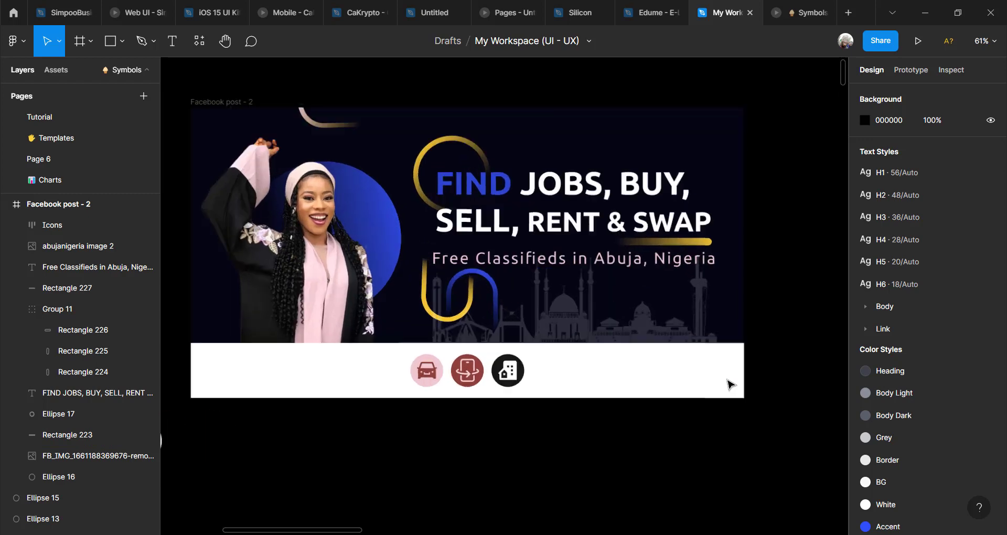
{"action": "key", "text": "t"}
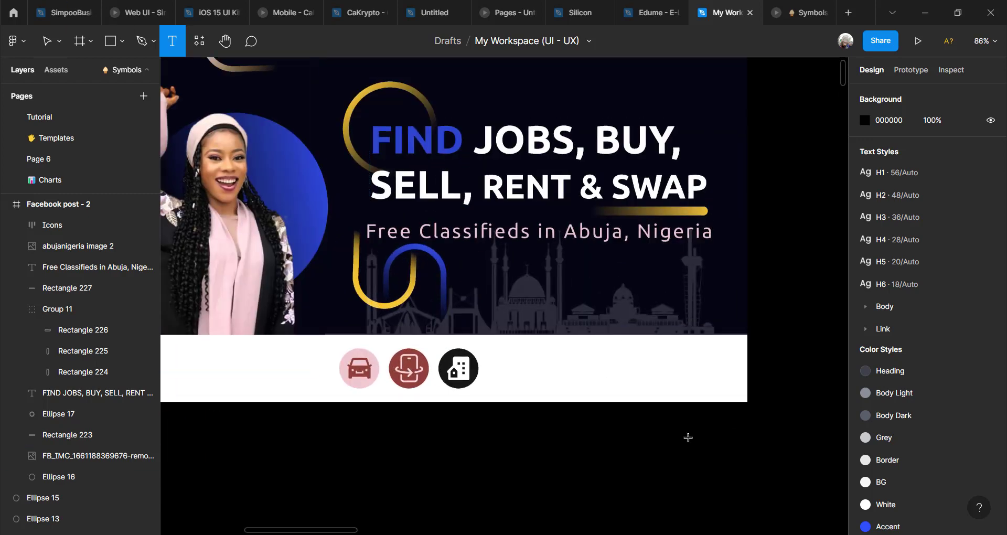
{"action": "left_click", "coordinate": [679, 364]}
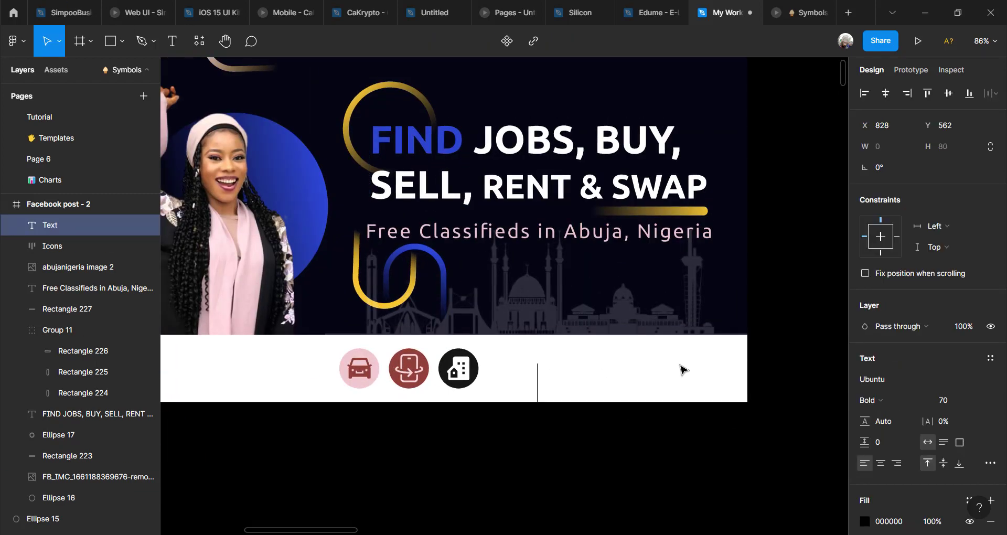
{"action": "type", "text": "A"}
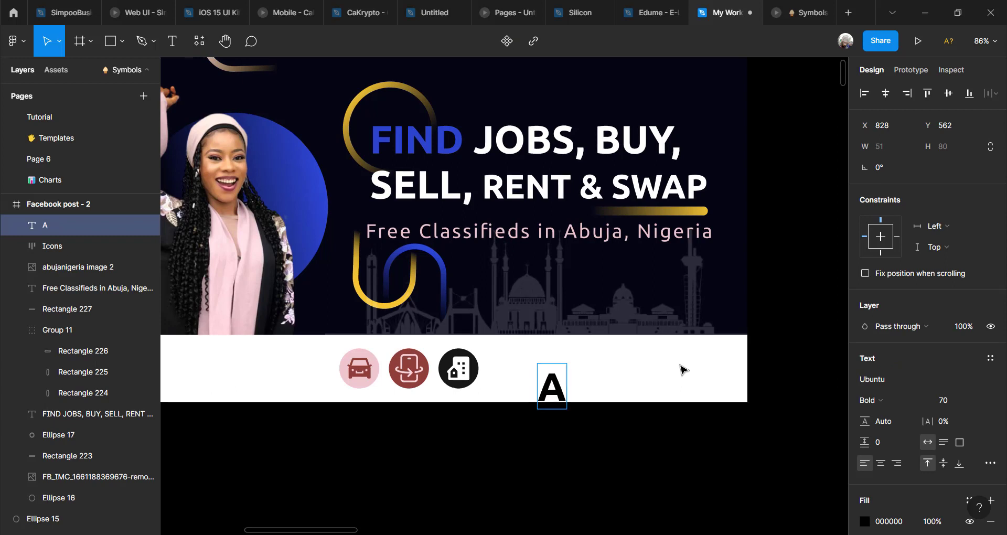
{"action": "type", "text": "BUJA"}
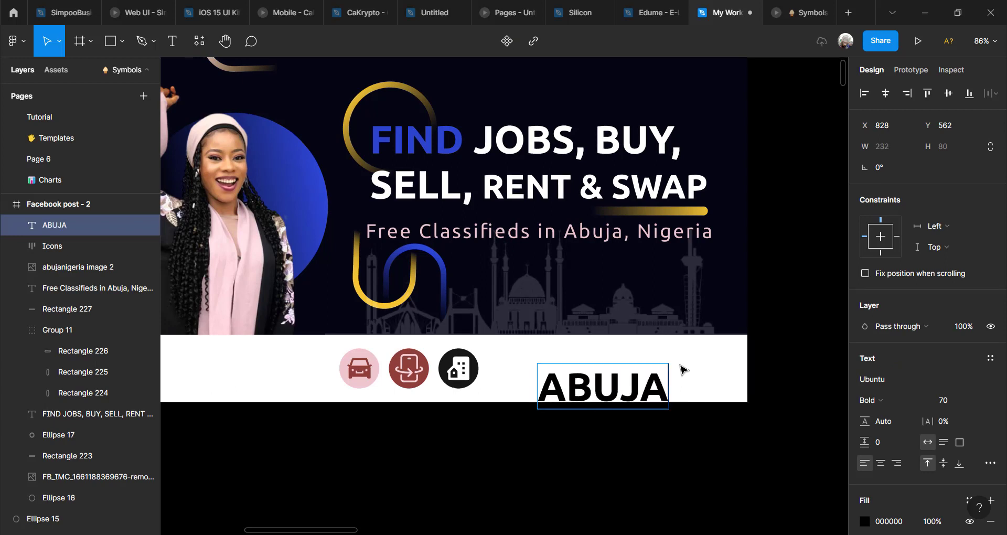
{"action": "type", "text": "BUZZ.COM"}
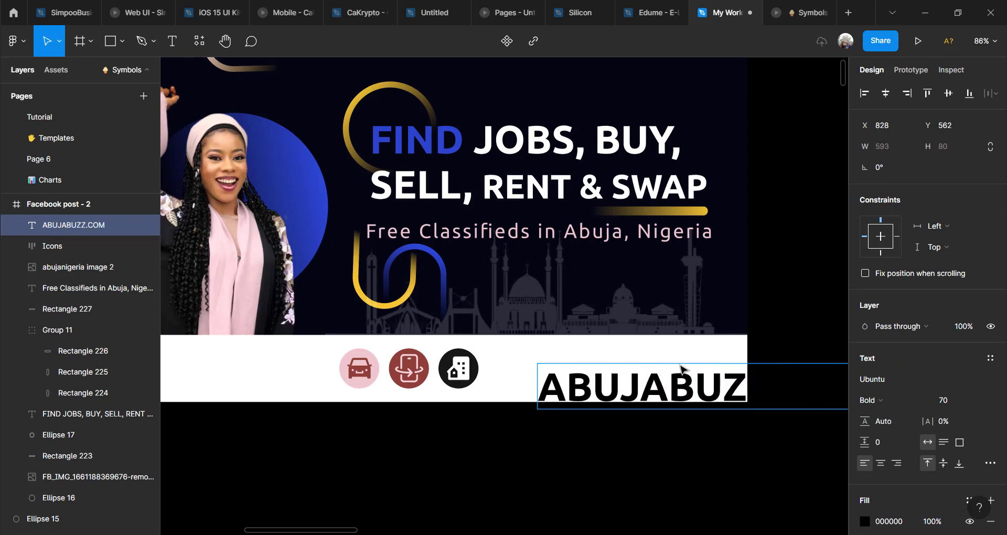
Step: Set the whole ABUJABUZZ.COM text to size 40 and move it to about X 799, Y 545 in the white strip
{"action": "double_click", "coordinate": [705, 393]}
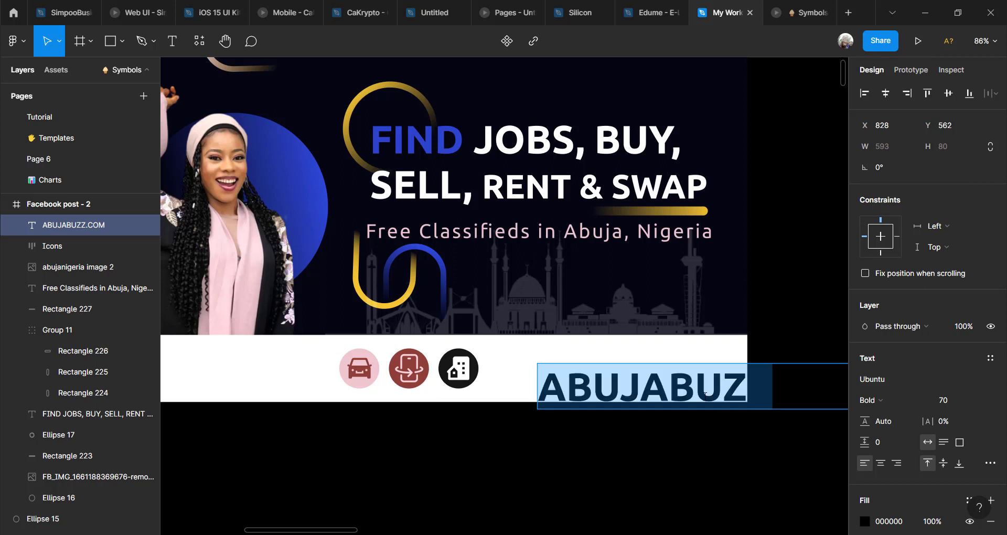
{"action": "left_click", "coordinate": [961, 404]}
{"action": "type", "text": "40"}
{"action": "key", "text": "Return"}
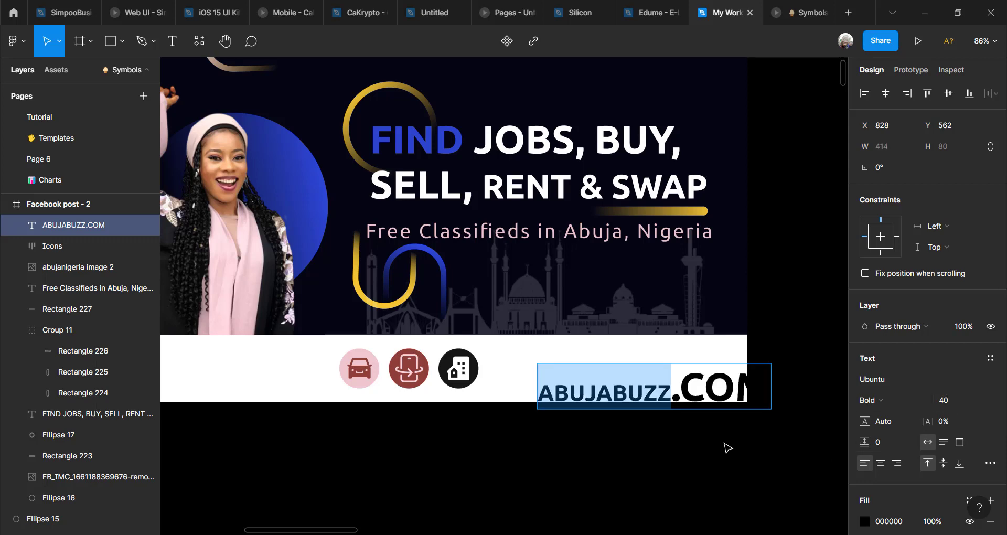
{"action": "key", "text": "ctrl+a"}
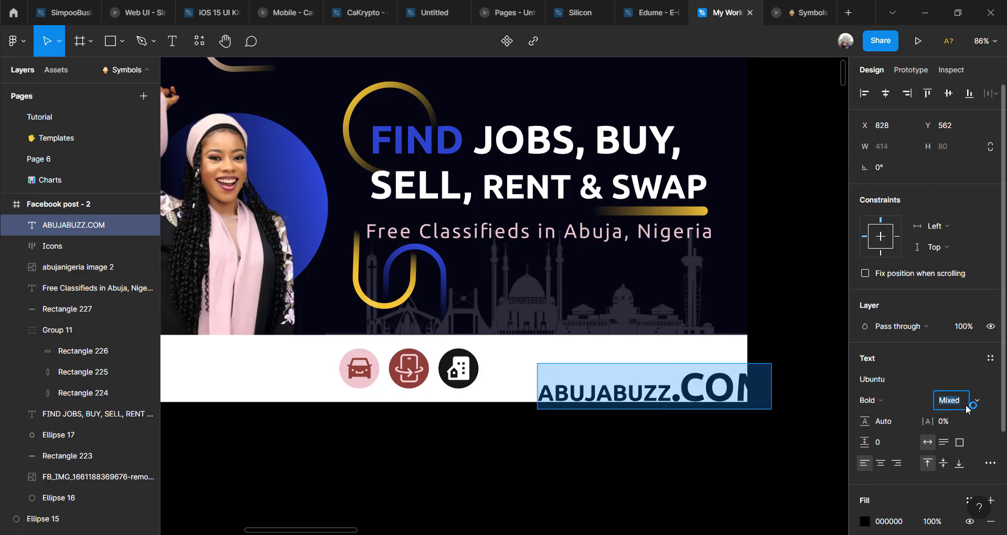
{"action": "key", "text": "Return"}
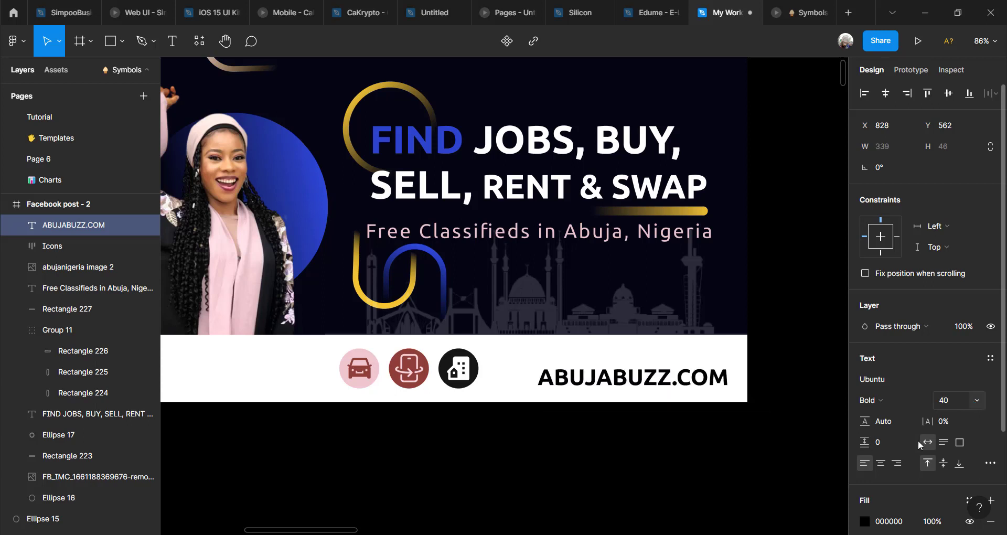
{"action": "left_click", "coordinate": [672, 383]}
{"action": "left_click_drag", "start_coordinate": [676, 377], "coordinate": [660, 375]}
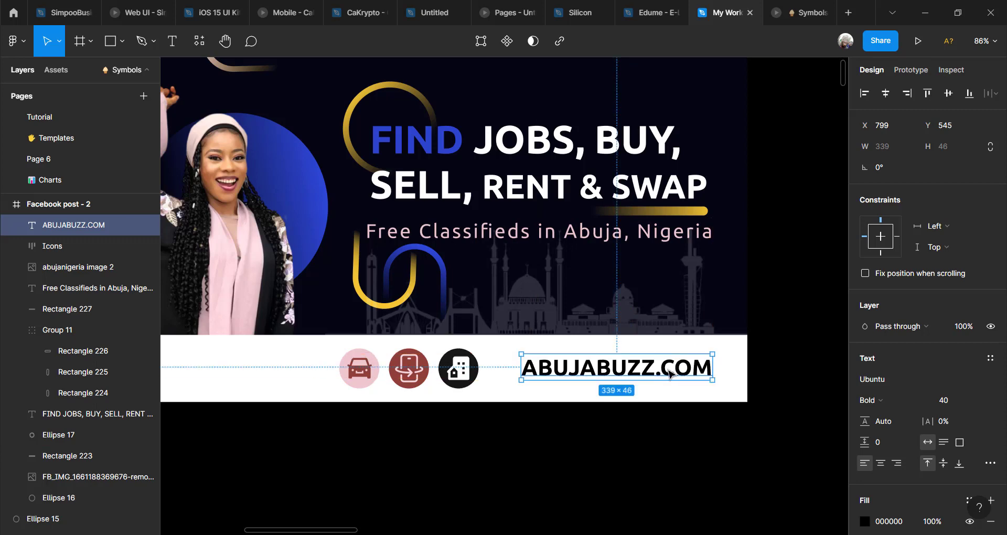
{"action": "double_click", "coordinate": [670, 373]}
{"action": "scroll", "coordinate": [929, 488], "scroll_direction": "down", "scroll_amount": 3}
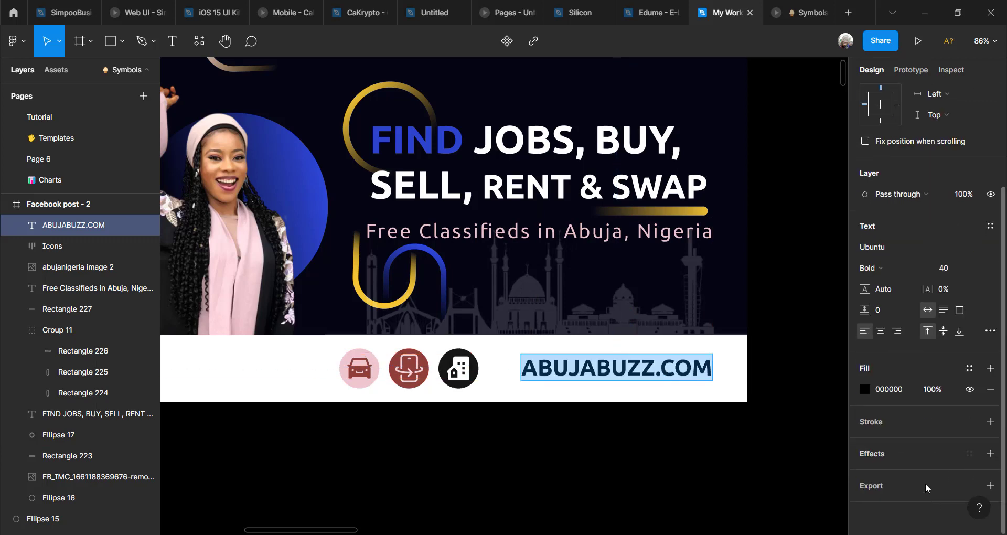
{"action": "left_click", "coordinate": [968, 369]}
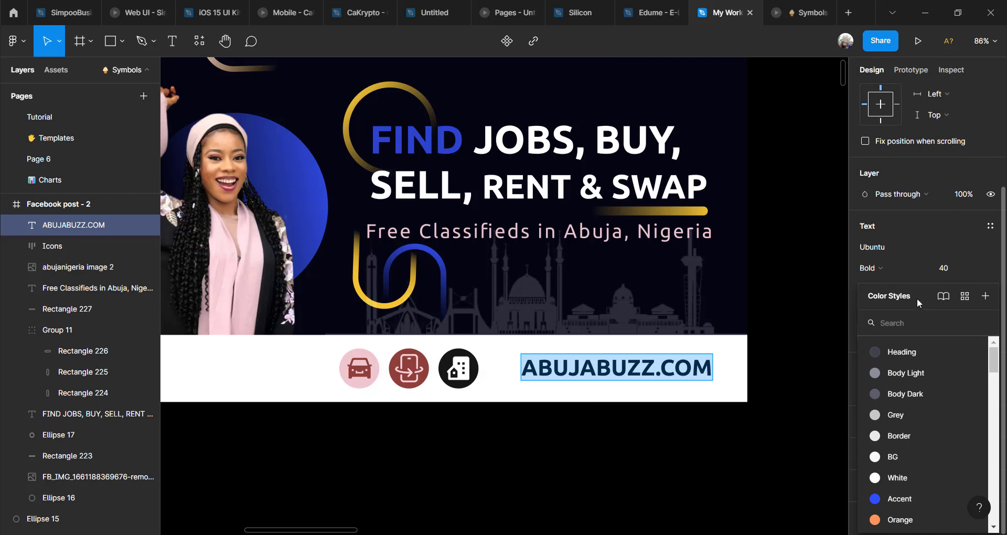
{"action": "left_click", "coordinate": [914, 269]}
{"action": "left_click", "coordinate": [983, 251]}
{"action": "key", "text": "Escape"}
{"action": "left_click", "coordinate": [833, 351]}
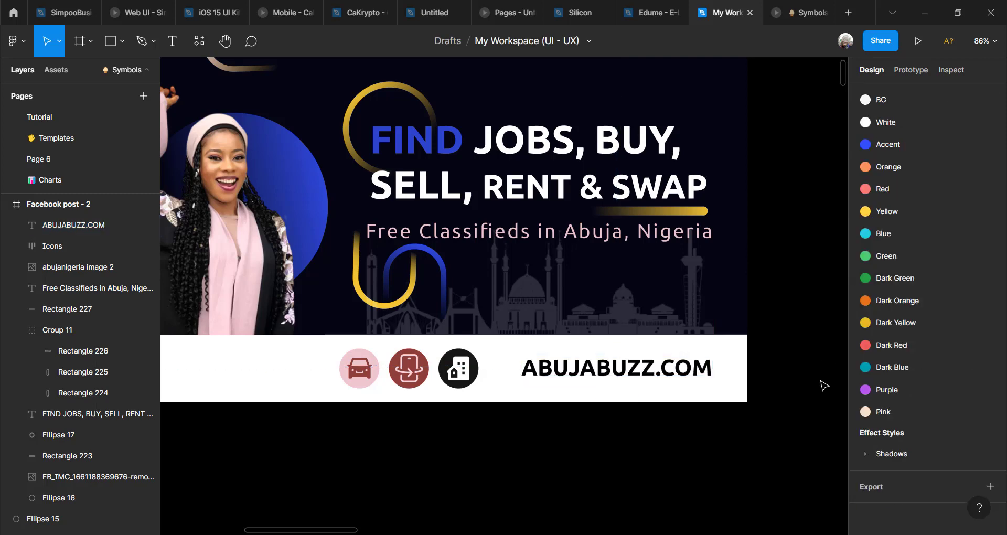
Step: Recolour the ABUJABUZZ.COM text with the blue 2C44CE sampled from the circle behind the woman
{"action": "left_click", "coordinate": [631, 374]}
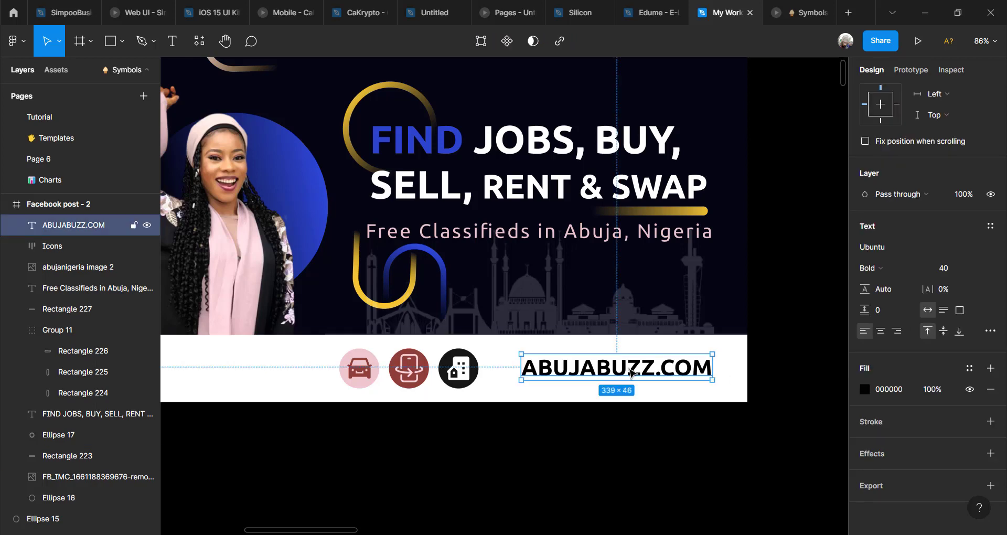
{"action": "left_click", "coordinate": [867, 389]}
{"action": "left_click", "coordinate": [711, 388]}
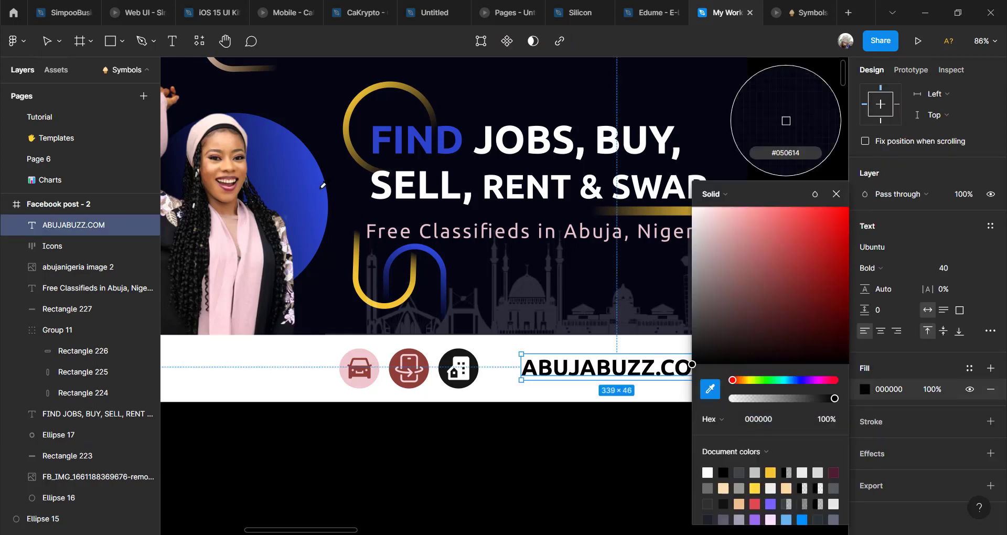
{"action": "left_click", "coordinate": [325, 187]}
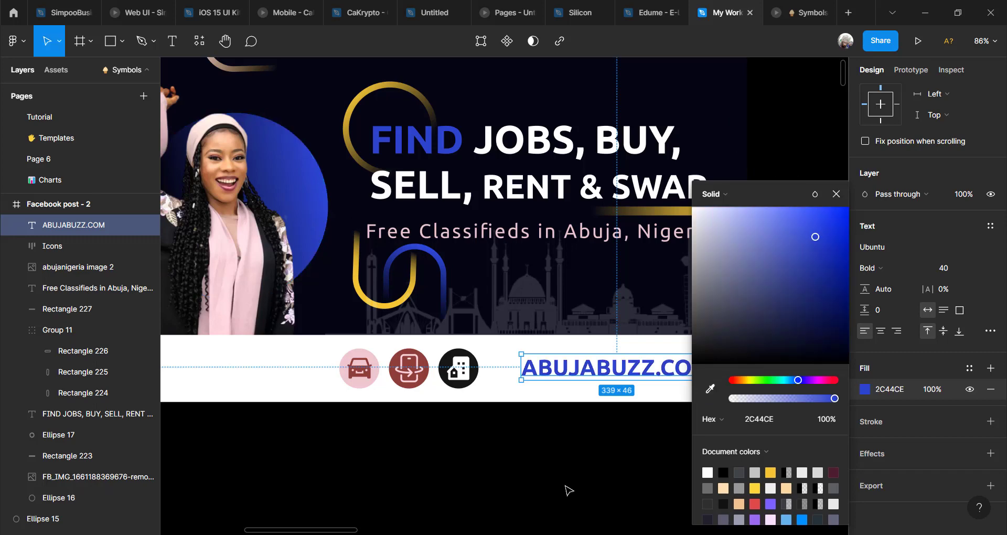
{"action": "left_click", "coordinate": [569, 491]}
Step: Review the whole banner and the empty left part of its white strip
{"action": "scroll", "coordinate": [773, 377], "scroll_direction": "down", "scroll_amount": 5}
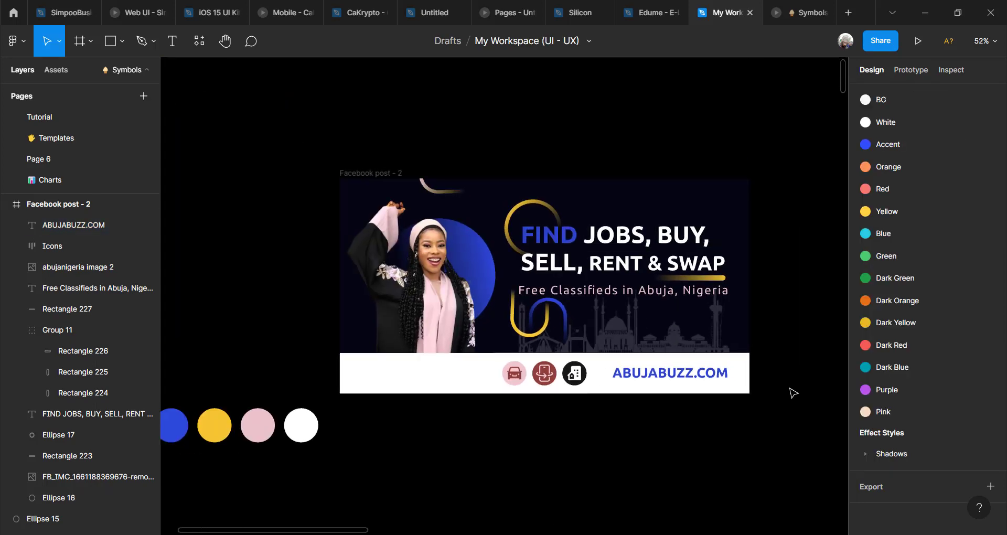
{"action": "scroll", "coordinate": [794, 393], "scroll_direction": "down", "scroll_amount": 1}
{"action": "scroll", "coordinate": [539, 404], "scroll_direction": "down", "scroll_amount": 1}
{"action": "scroll", "coordinate": [539, 405], "scroll_direction": "down", "scroll_amount": 3}
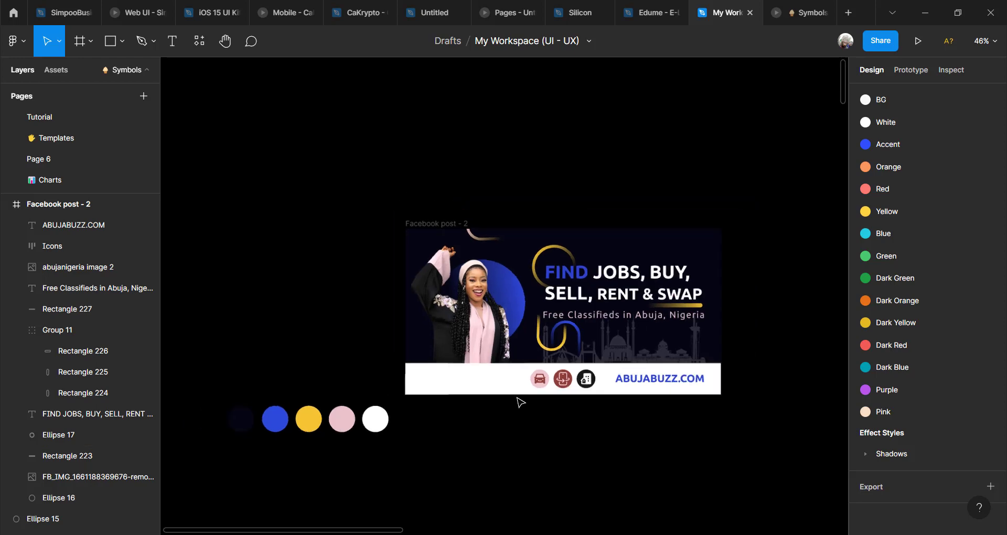
{"action": "scroll", "coordinate": [540, 393], "scroll_direction": "up", "scroll_amount": 1}
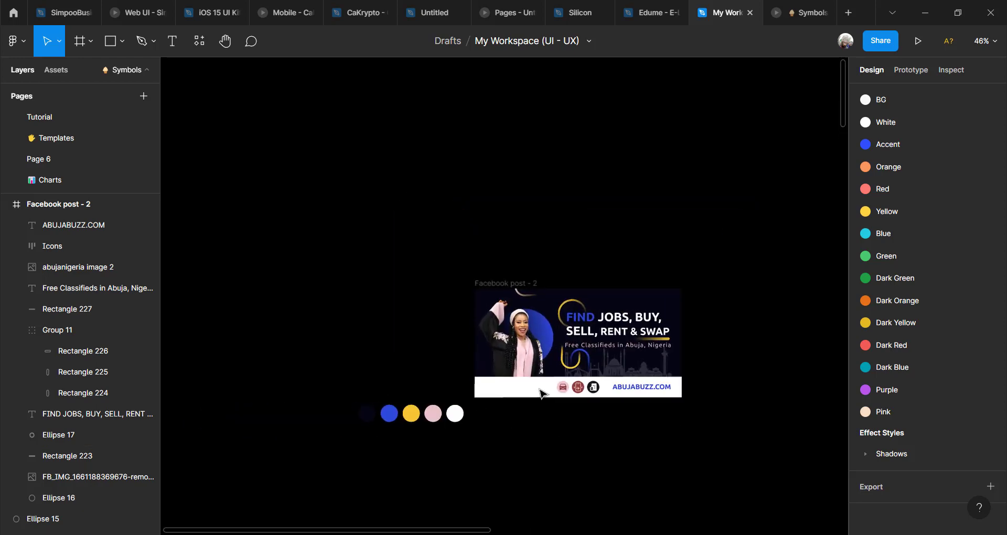
{"action": "scroll", "coordinate": [540, 392], "scroll_direction": "up", "scroll_amount": 3}
{"action": "scroll", "coordinate": [522, 394], "scroll_direction": "up", "scroll_amount": 3}
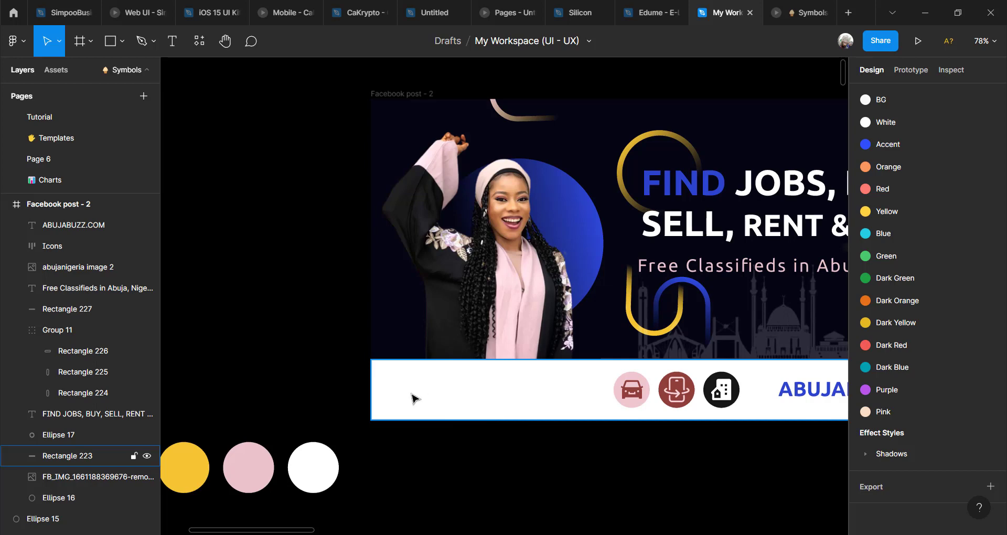
{"action": "scroll", "coordinate": [404, 398], "scroll_direction": "down", "scroll_amount": 1}
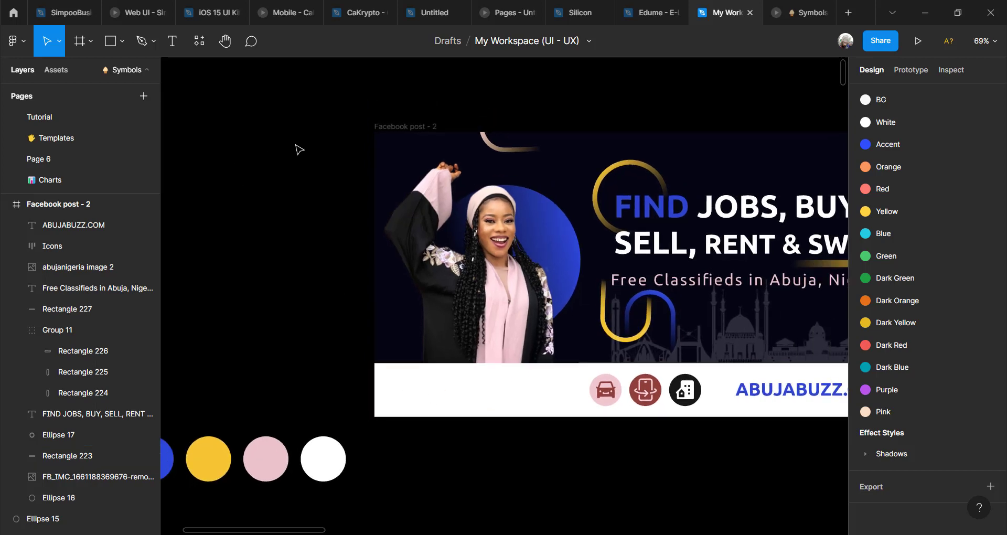
Step: Import the AbujaBuzz Logo Dark image from Downloads and place it in the left part of the white strip at about X 39, Y 560
{"action": "left_click", "coordinate": [123, 41]}
{"action": "left_click", "coordinate": [110, 166]}
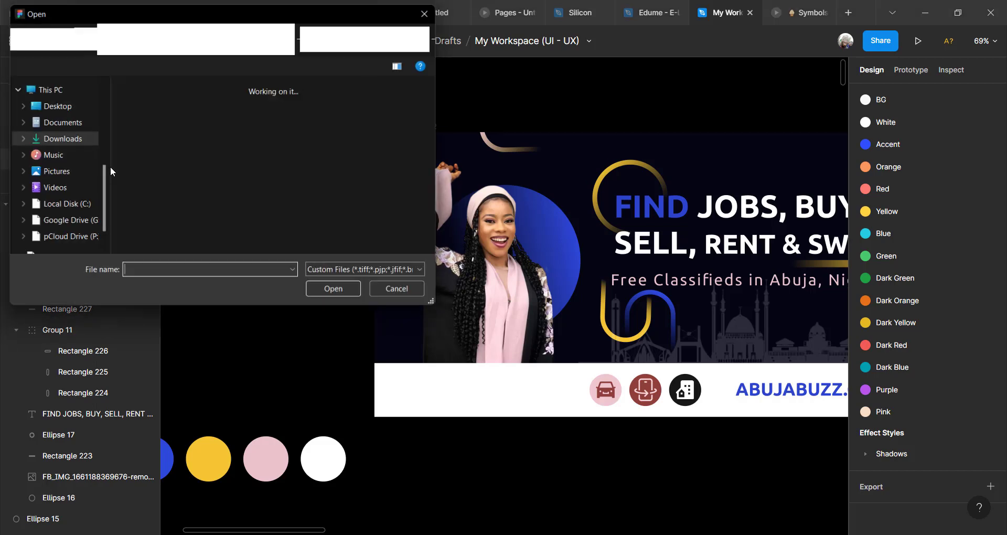
{"action": "scroll", "coordinate": [296, 139], "scroll_direction": "down", "scroll_amount": 5}
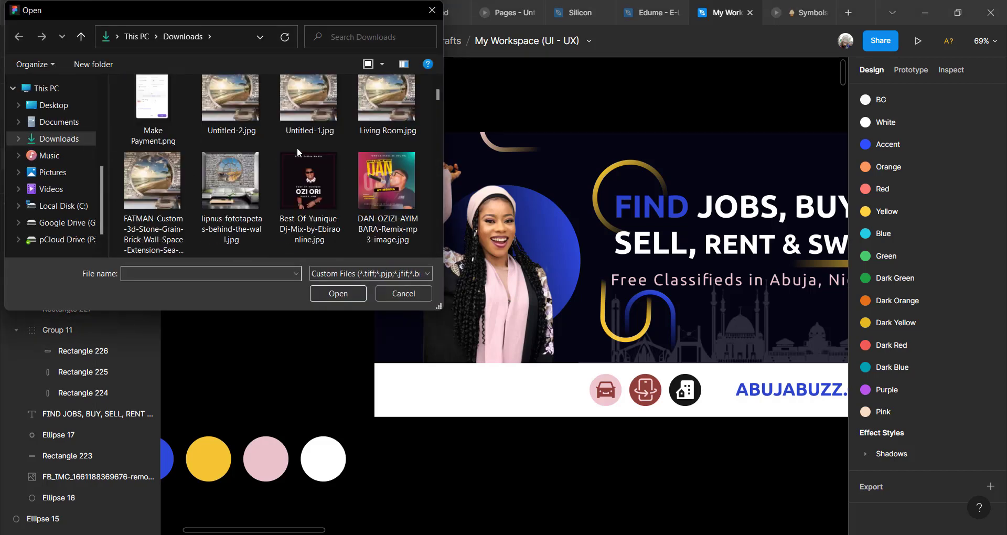
{"action": "scroll", "coordinate": [298, 152], "scroll_direction": "down", "scroll_amount": 3}
{"action": "scroll", "coordinate": [297, 146], "scroll_direction": "down", "scroll_amount": 10}
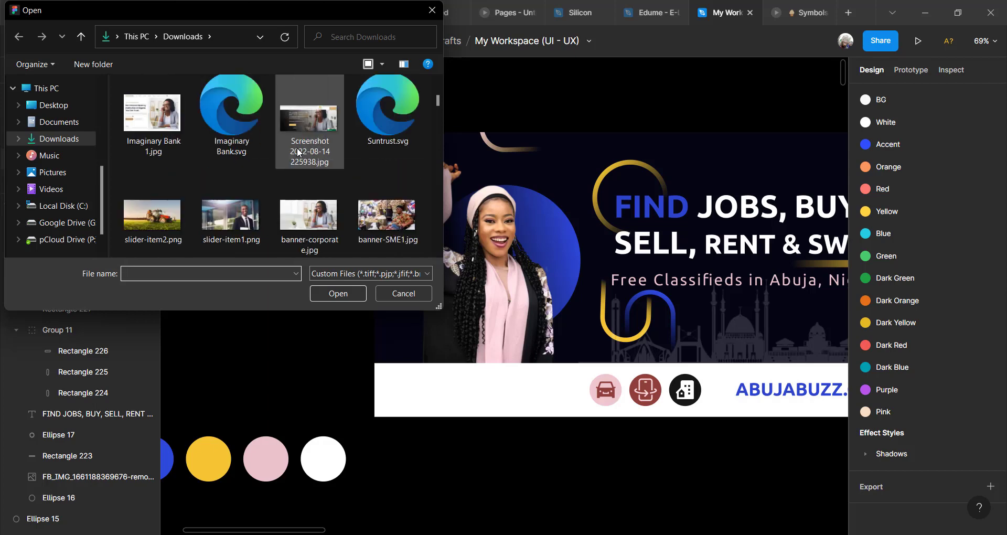
{"action": "double_click", "coordinate": [306, 131]}
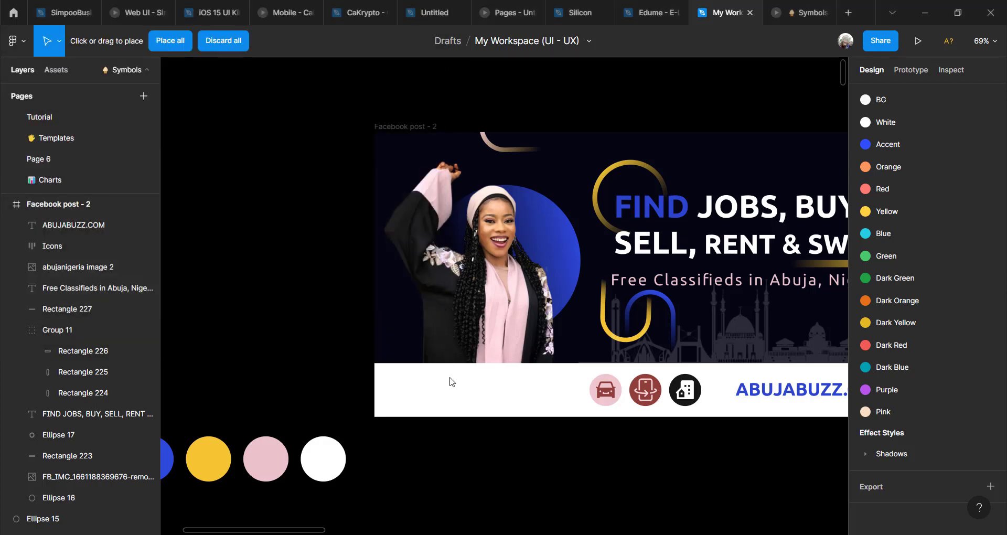
{"action": "left_click", "coordinate": [498, 449]}
{"action": "left_click_drag", "start_coordinate": [516, 450], "coordinate": [448, 396]}
Step: Enlarge the logo proportionally to about 245 × 67 and position it at about X 44, Y 539 in the white strip
{"action": "scroll", "coordinate": [446, 396], "scroll_direction": "up", "scroll_amount": 5}
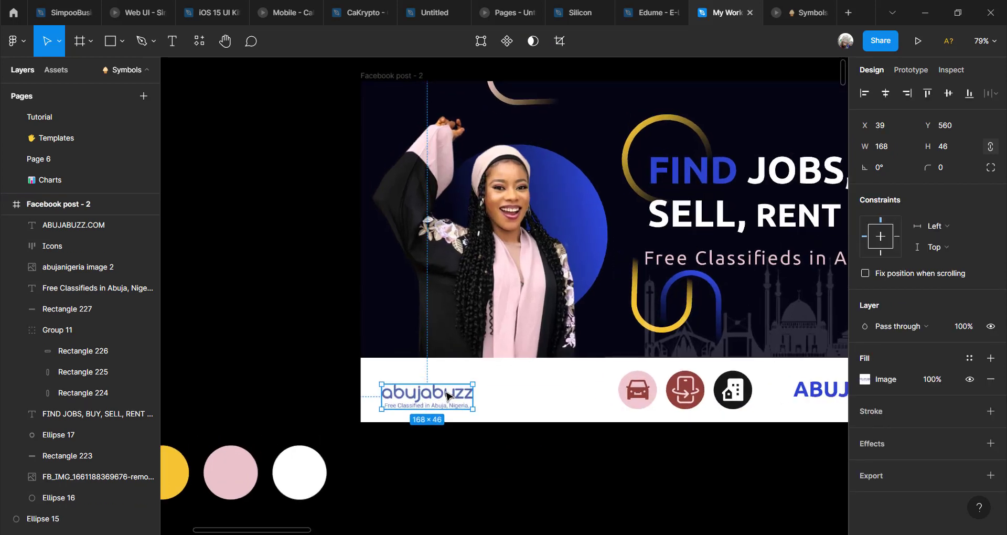
{"action": "left_click_drag", "start_coordinate": [500, 378], "coordinate": [557, 355]}
{"action": "left_click_drag", "start_coordinate": [493, 392], "coordinate": [499, 391]}
Step: Examine the complete banner with nothing selected, checking the balance of logo, icons and web address in the strip
{"action": "scroll", "coordinate": [455, 374], "scroll_direction": "down", "scroll_amount": 3}
{"action": "scroll", "coordinate": [454, 374], "scroll_direction": "down", "scroll_amount": 8}
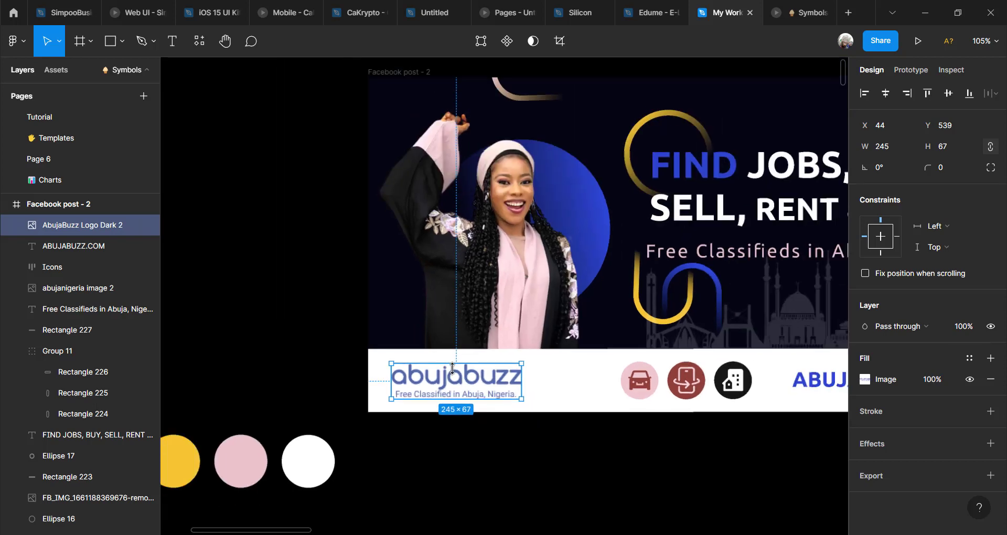
{"action": "scroll", "coordinate": [671, 366], "scroll_direction": "up", "scroll_amount": 4}
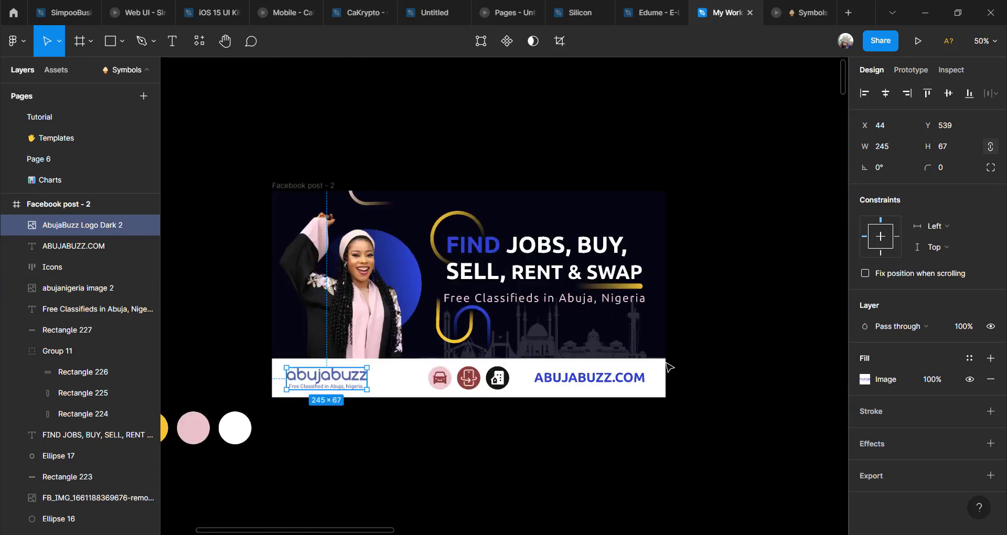
{"action": "scroll", "coordinate": [335, 292], "scroll_direction": "left", "scroll_amount": 2}
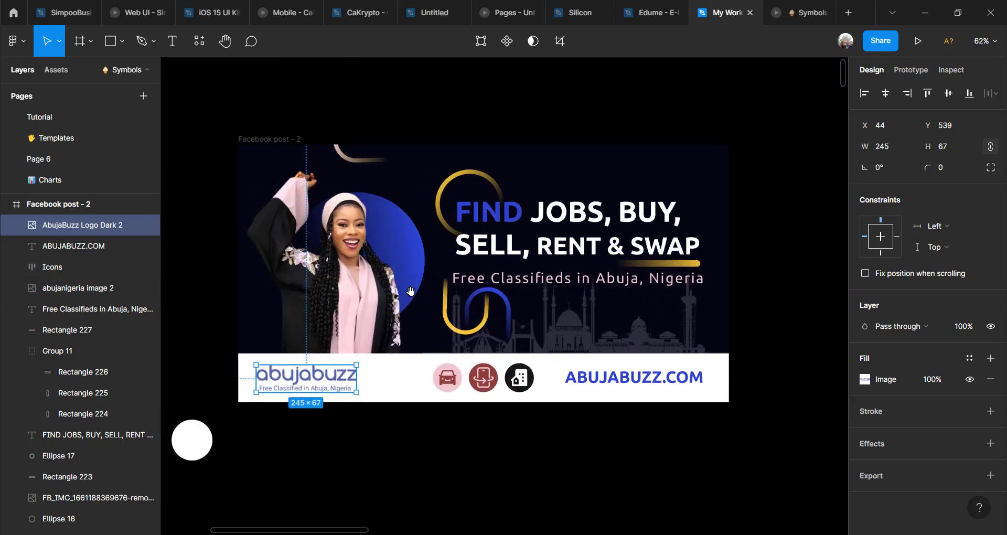
{"action": "scroll", "coordinate": [397, 305], "scroll_direction": "up", "scroll_amount": 2}
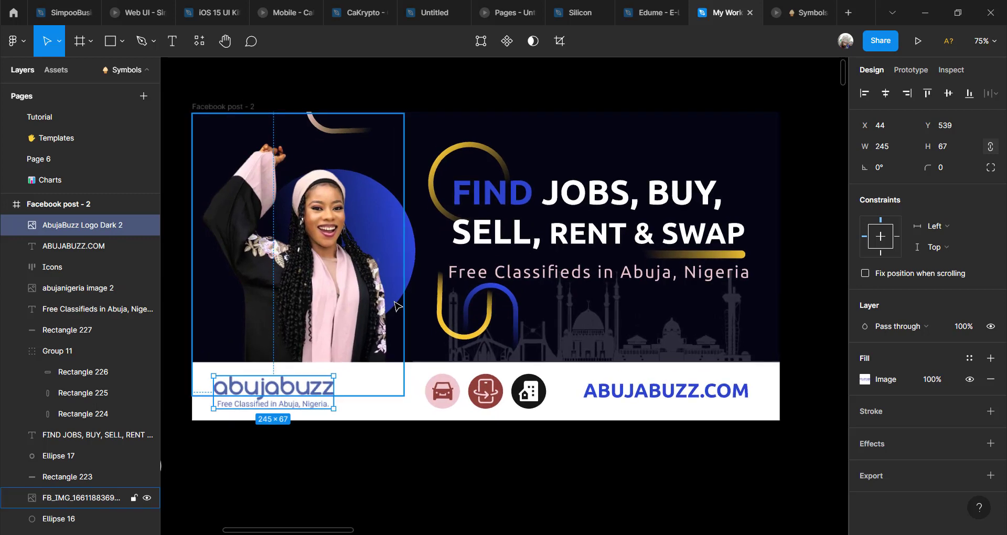
{"action": "left_click_drag", "start_coordinate": [408, 296], "coordinate": [428, 318]}
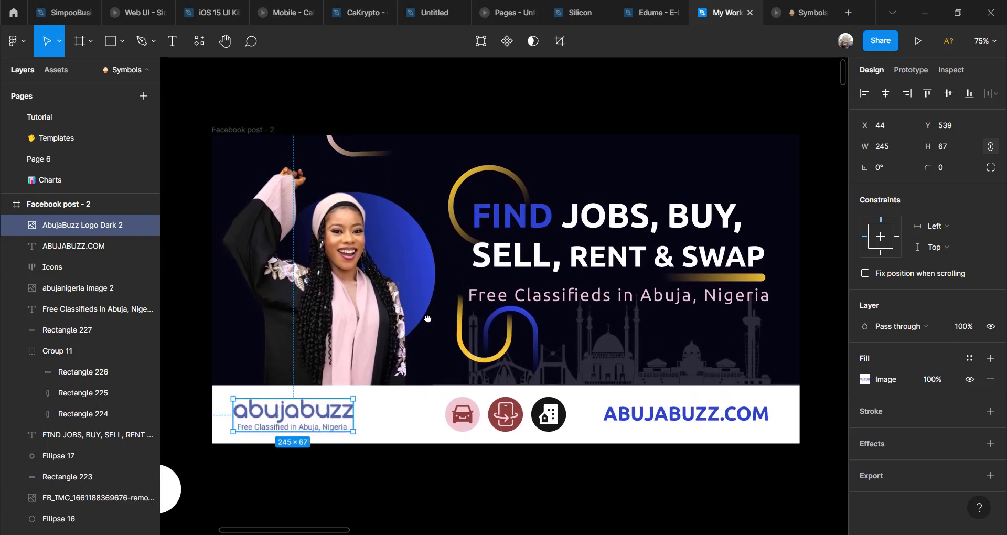
{"action": "left_click", "coordinate": [709, 116]}
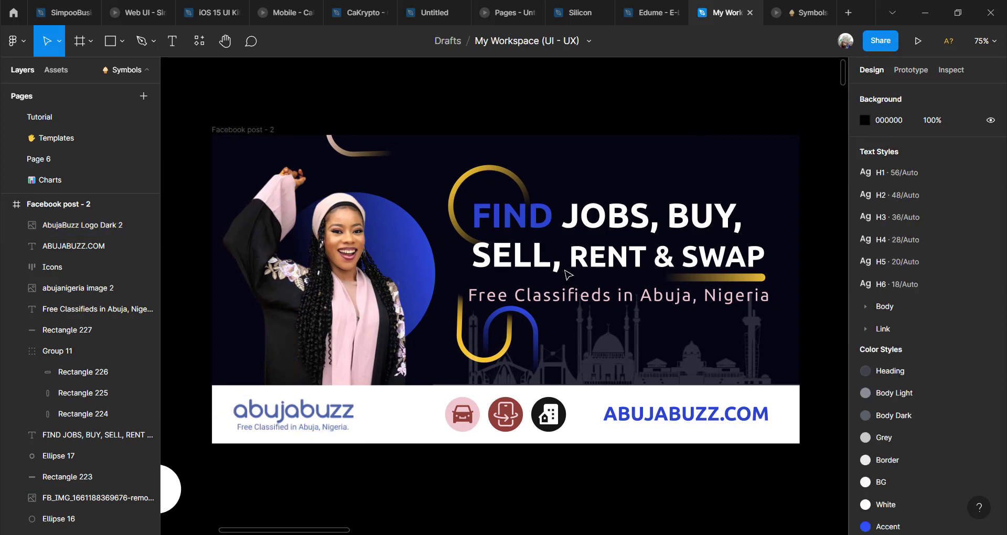
{"action": "scroll", "coordinate": [544, 286], "scroll_direction": "down", "scroll_amount": 3}
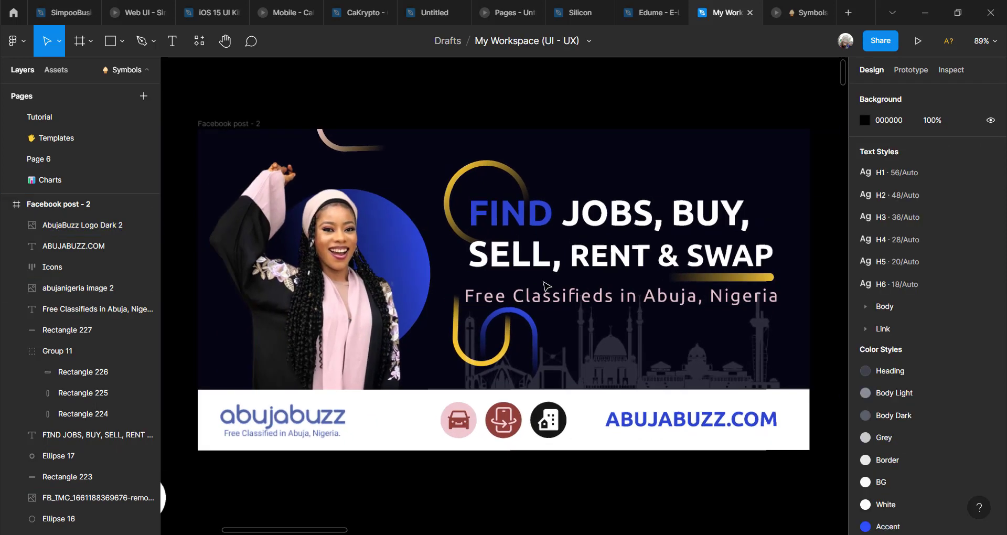